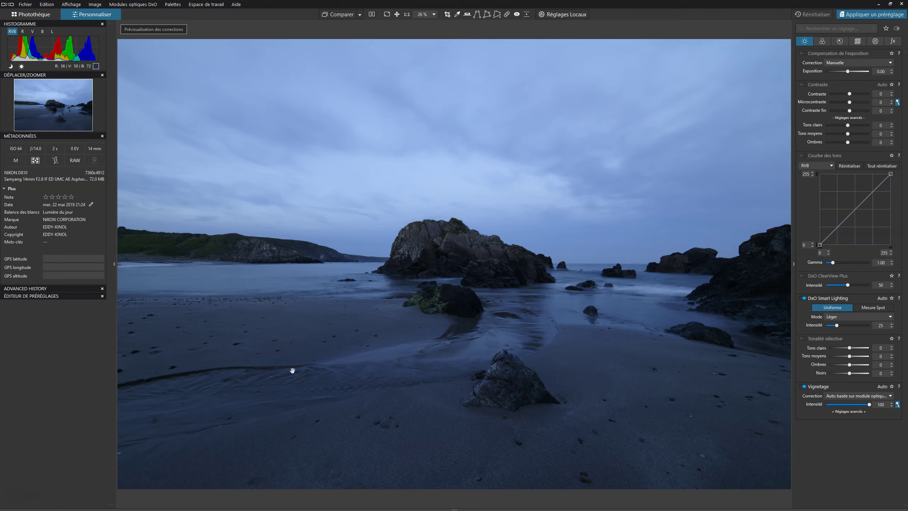
- Toggle between the edited photo and the uncorrected original to compare them
{"action": "left_click", "coordinate": [293, 371]}
{"action": "left_click", "coordinate": [337, 14]}
{"action": "left_click", "coordinate": [336, 15]}
{"action": "left_click", "coordinate": [337, 15]}
{"action": "left_click", "coordinate": [337, 16]}
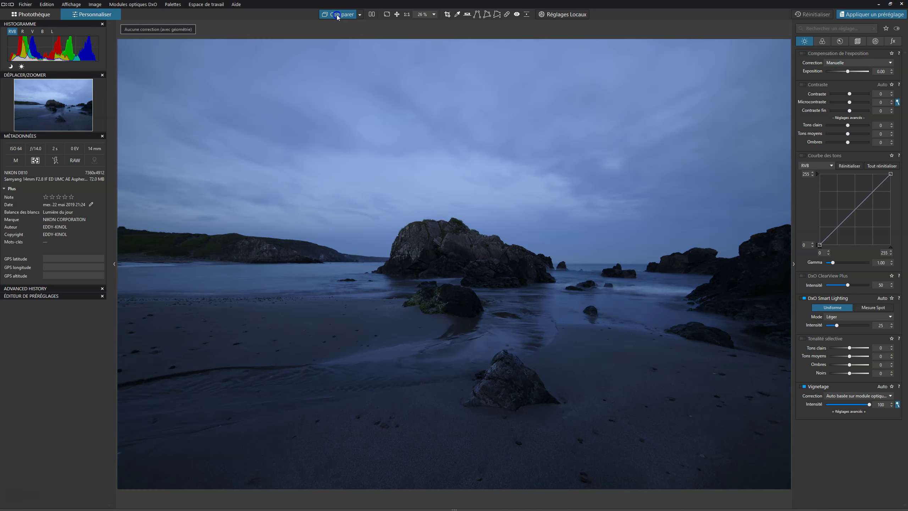
{"action": "left_click", "coordinate": [337, 16]}
{"action": "left_click", "coordinate": [337, 16]}
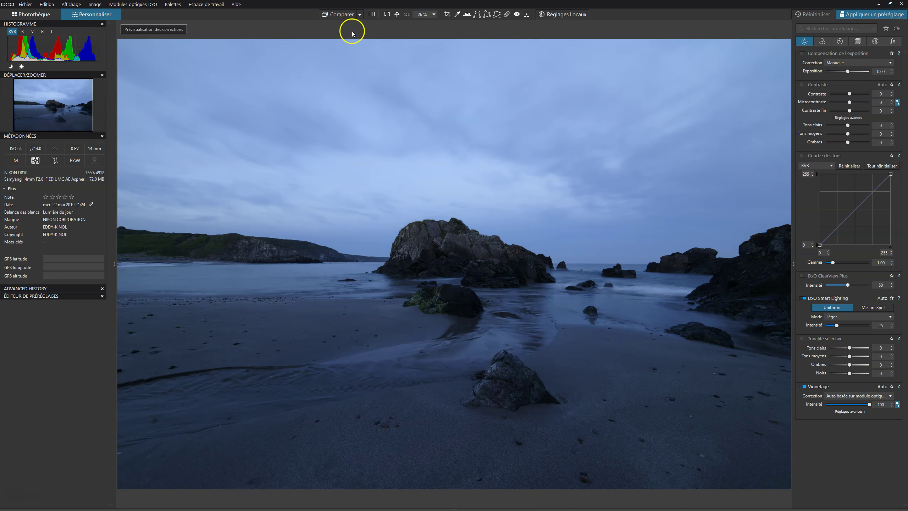
- Compare against the original without geometry corrections as the reference
{"action": "left_click", "coordinate": [359, 15]}
{"action": "left_click", "coordinate": [370, 36]}
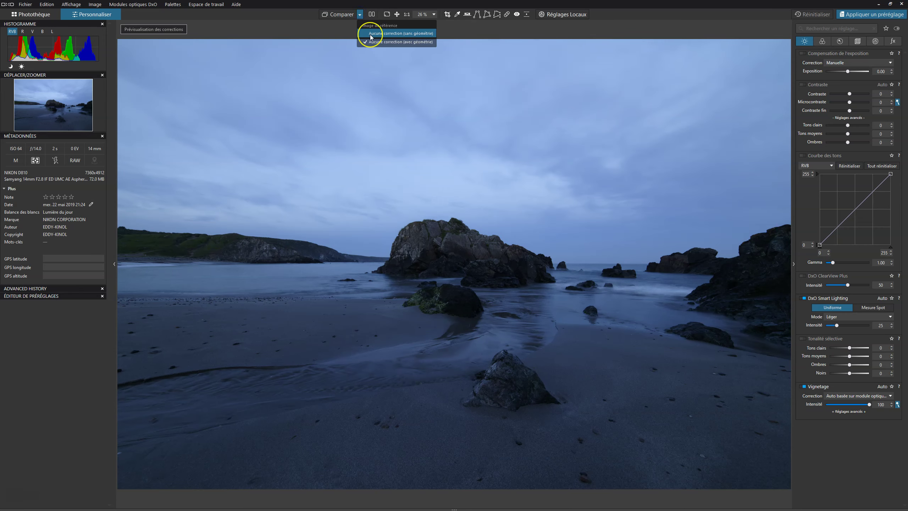
{"action": "left_click", "coordinate": [332, 15]}
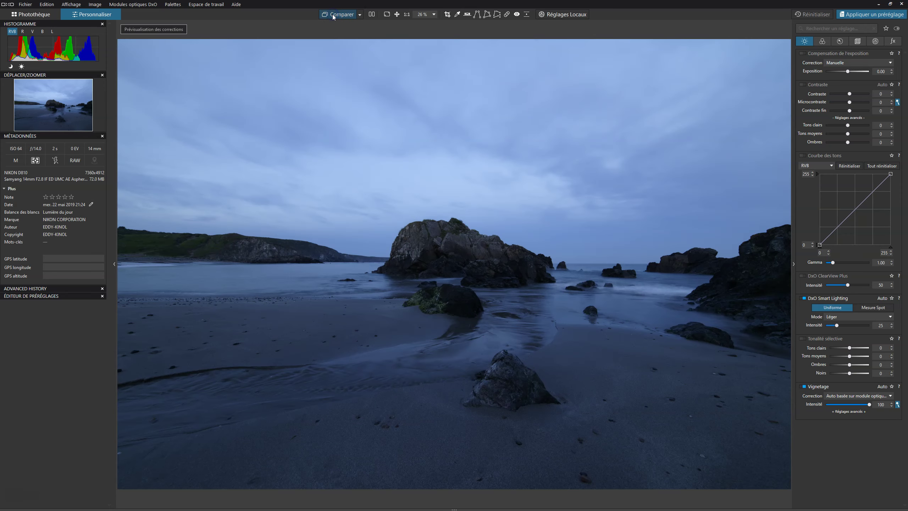
{"action": "left_click", "coordinate": [333, 17]}
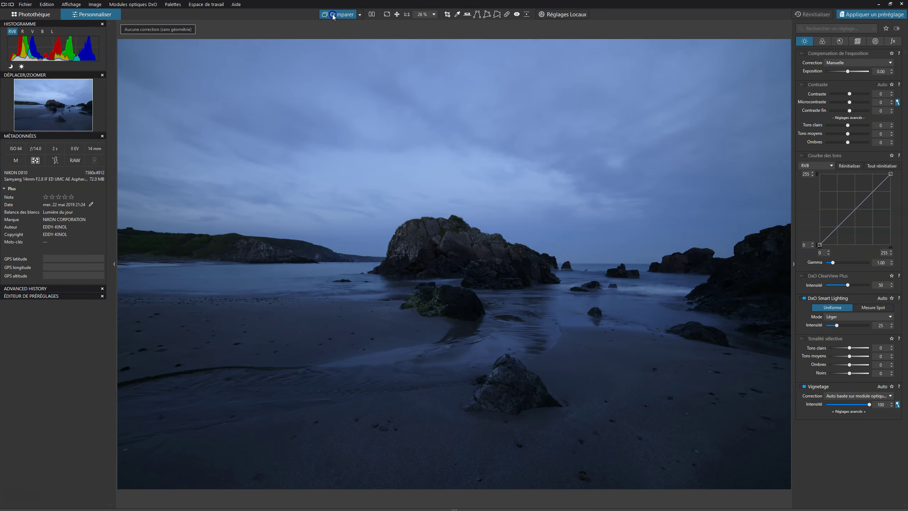
{"action": "left_click", "coordinate": [333, 17]}
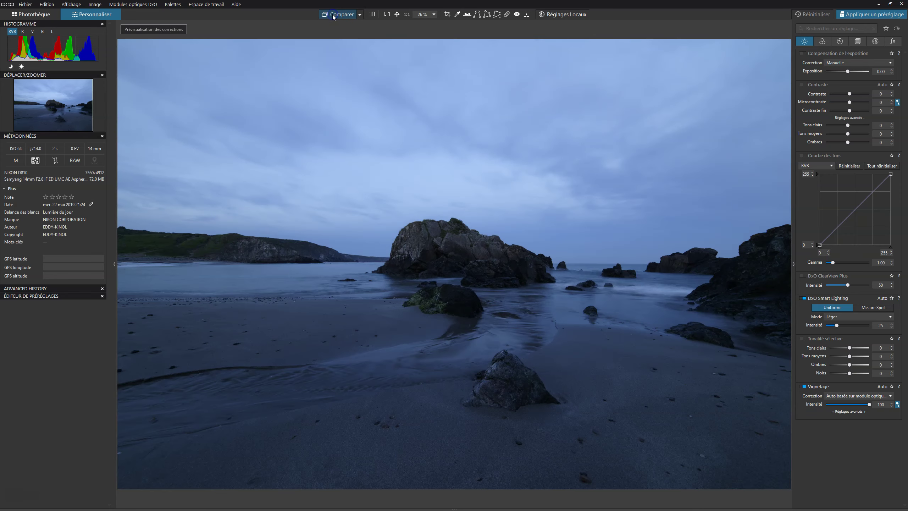
{"action": "left_click", "coordinate": [332, 16]}
{"action": "left_click", "coordinate": [360, 15]}
{"action": "left_click", "coordinate": [363, 43]}
- Set white balance temperature to 8906 and tint to 21, checking against the original
{"action": "left_click", "coordinate": [817, 42]}
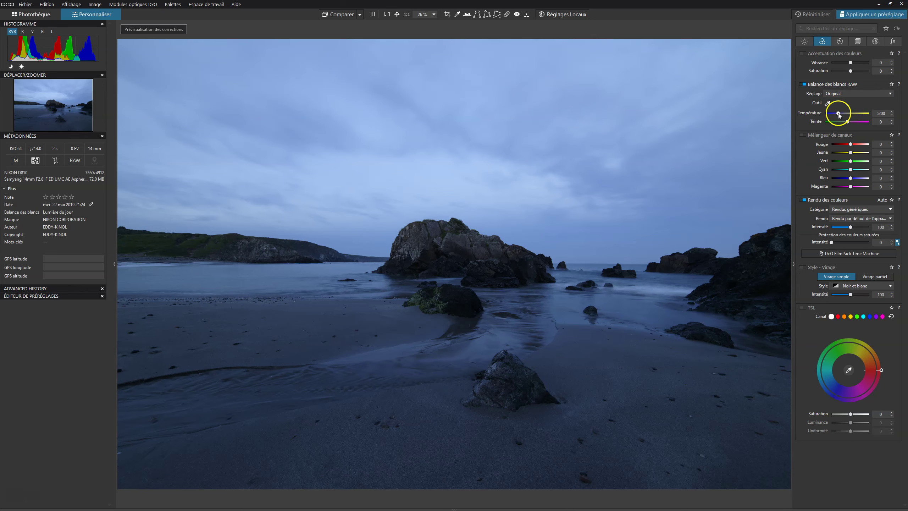
{"action": "left_click_drag", "start_coordinate": [838, 113], "coordinate": [846, 113]}
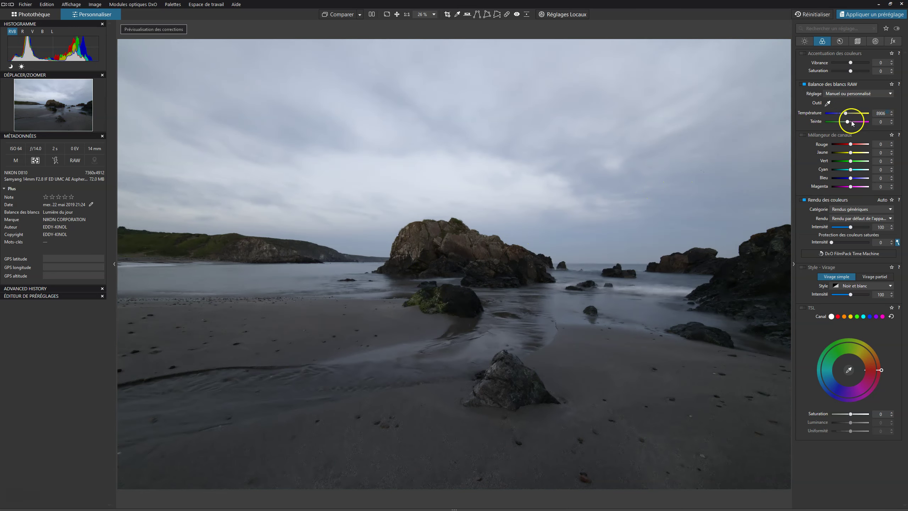
{"action": "left_click_drag", "start_coordinate": [849, 122], "coordinate": [850, 122]}
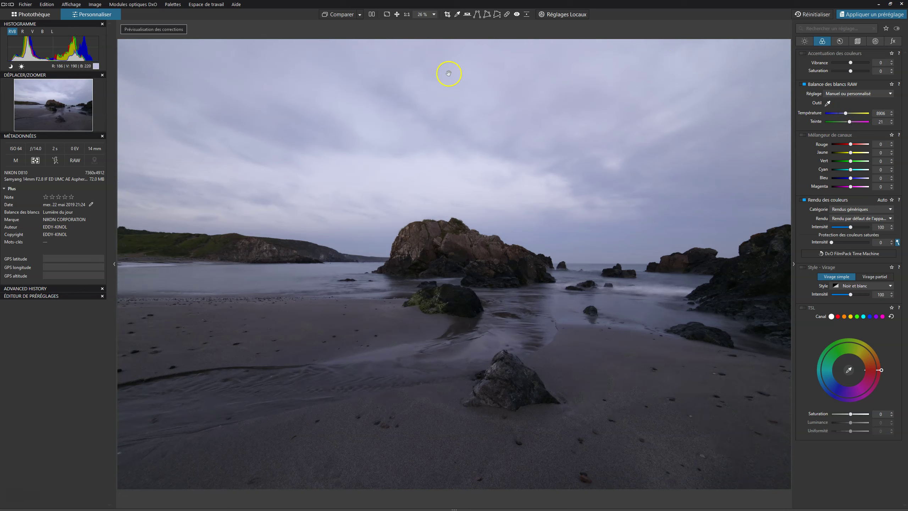
{"action": "left_click", "coordinate": [330, 16]}
{"action": "left_click", "coordinate": [331, 16]}
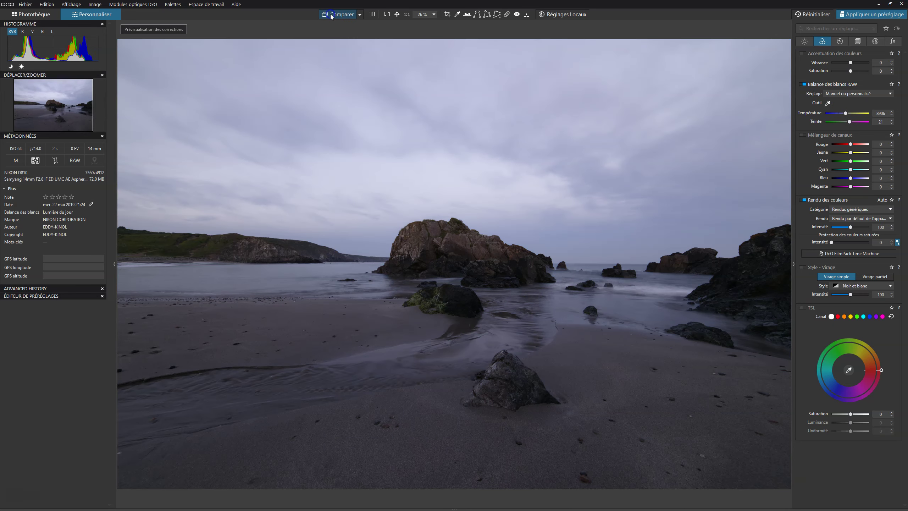
{"action": "left_click", "coordinate": [528, 211]}
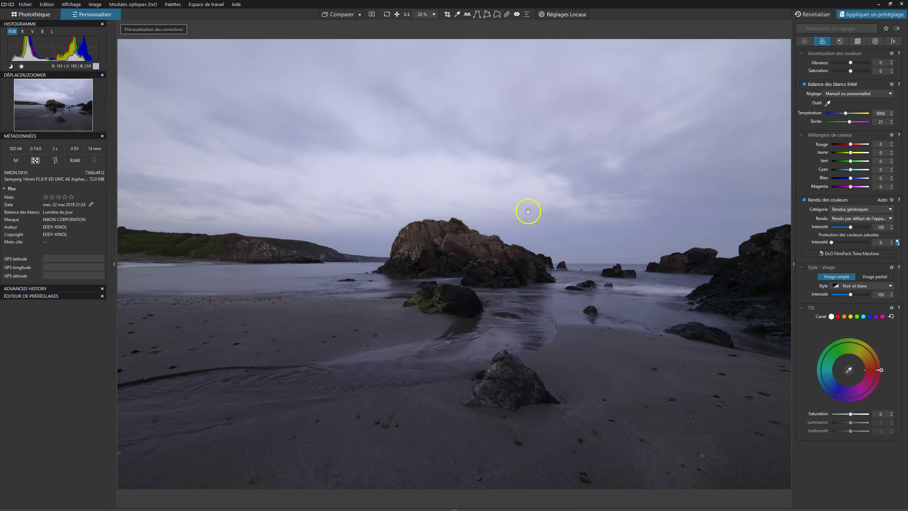
{"action": "left_click", "coordinate": [805, 40]}
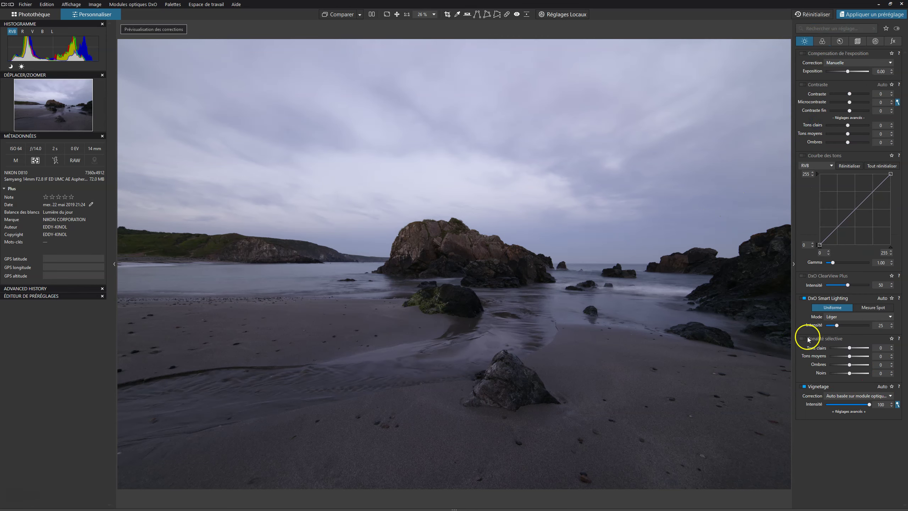
- Turn on ClearView Plus at a gentle intensity of 15, compare it, and enable Contrast
{"action": "left_click", "coordinate": [803, 275]}
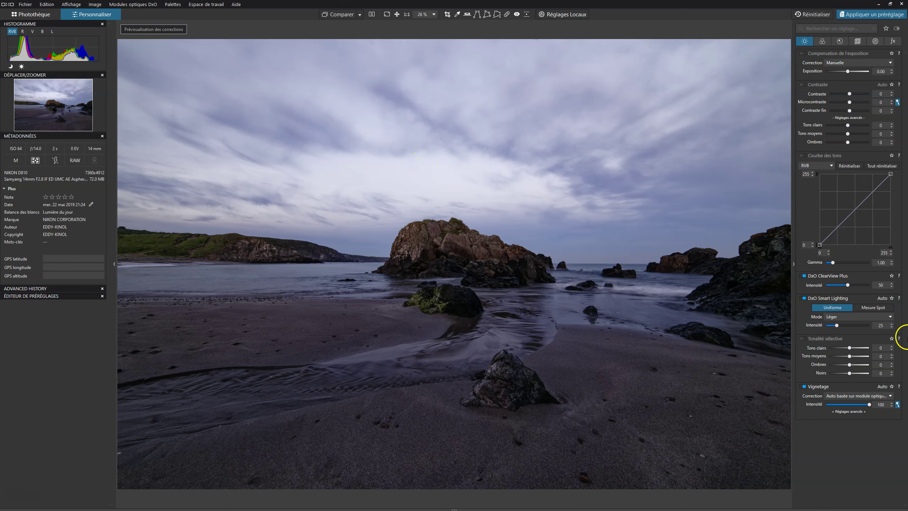
{"action": "left_click_drag", "start_coordinate": [847, 285], "coordinate": [830, 285]}
{"action": "left_click", "coordinate": [803, 278]}
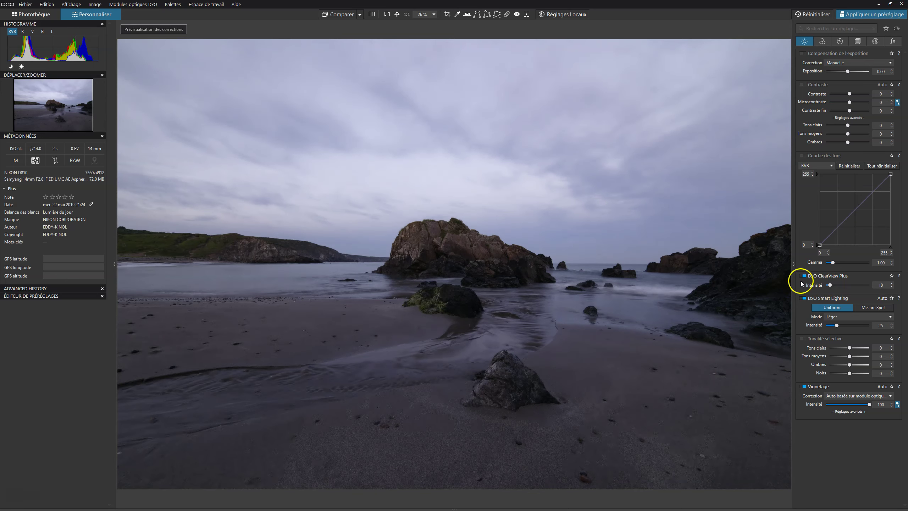
{"action": "left_click", "coordinate": [801, 275]}
{"action": "left_click", "coordinate": [891, 284]}
{"action": "left_click", "coordinate": [803, 275]}
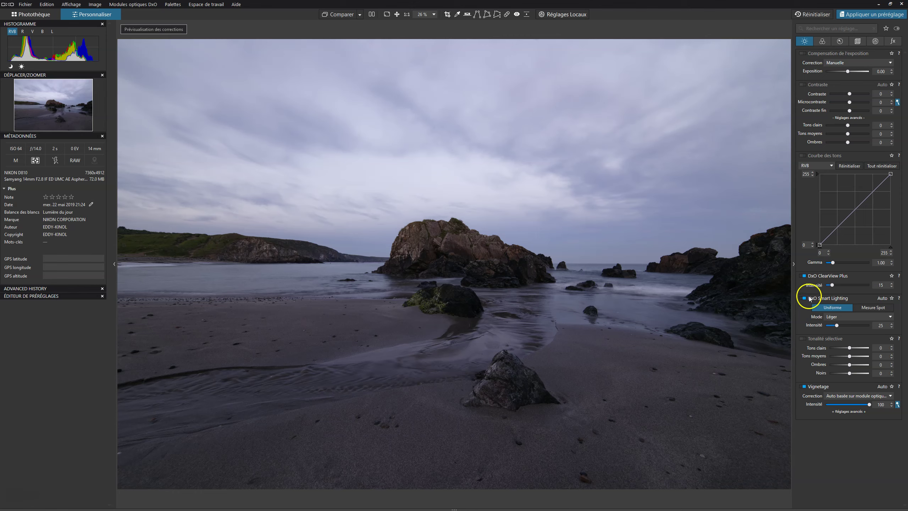
{"action": "left_click", "coordinate": [804, 85]}
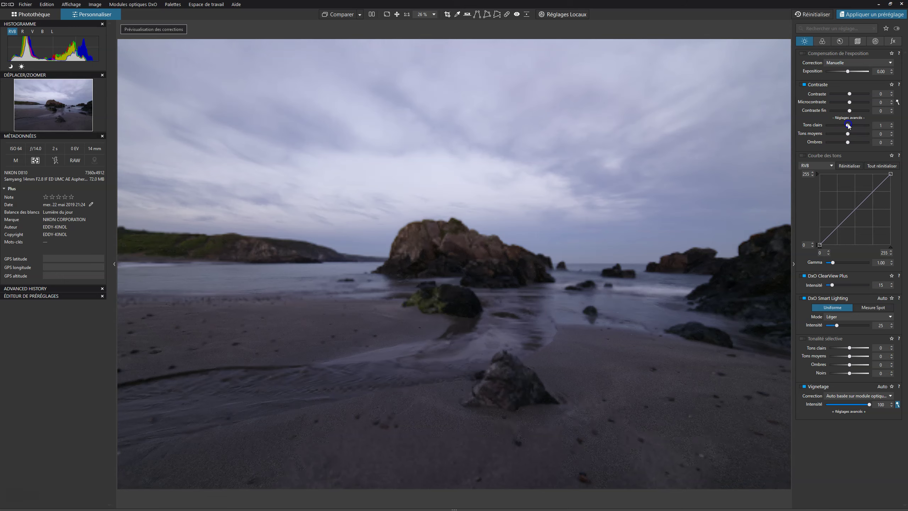
- Raise Contrast highlights to 15, midtones to 20 and shadows to 38, and set fine contrast to 11
{"action": "left_click_drag", "start_coordinate": [849, 126], "coordinate": [850, 127]}
{"action": "left_click", "coordinate": [848, 141]}
{"action": "left_click_drag", "start_coordinate": [848, 142], "coordinate": [853, 135]}
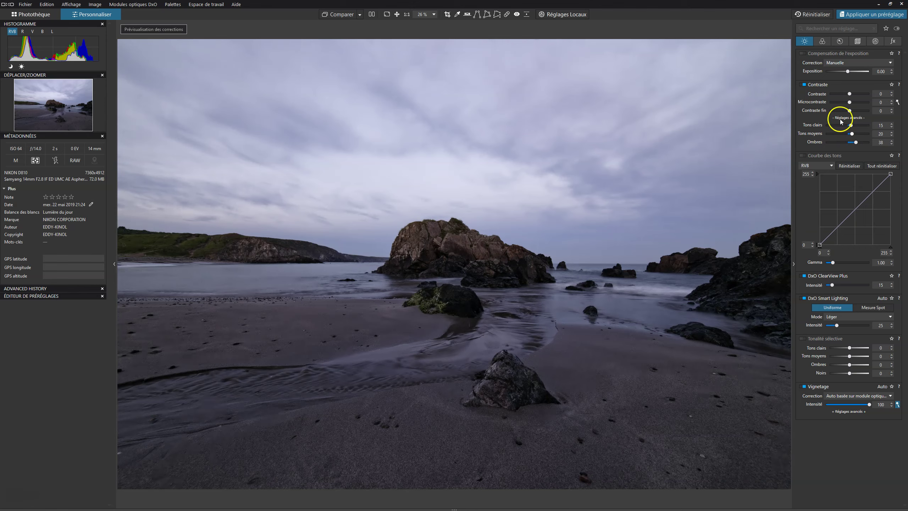
{"action": "left_click", "coordinate": [802, 85]}
{"action": "left_click", "coordinate": [699, 257]}
{"action": "left_click_drag", "start_coordinate": [698, 257], "coordinate": [723, 254]}
- Enable Selective Tone, pull the highlights down and lift shadows to 23
{"action": "left_click", "coordinate": [804, 338]}
{"action": "left_click_drag", "start_coordinate": [823, 378], "coordinate": [846, 356]}
{"action": "left_click_drag", "start_coordinate": [847, 355], "coordinate": [836, 348]}
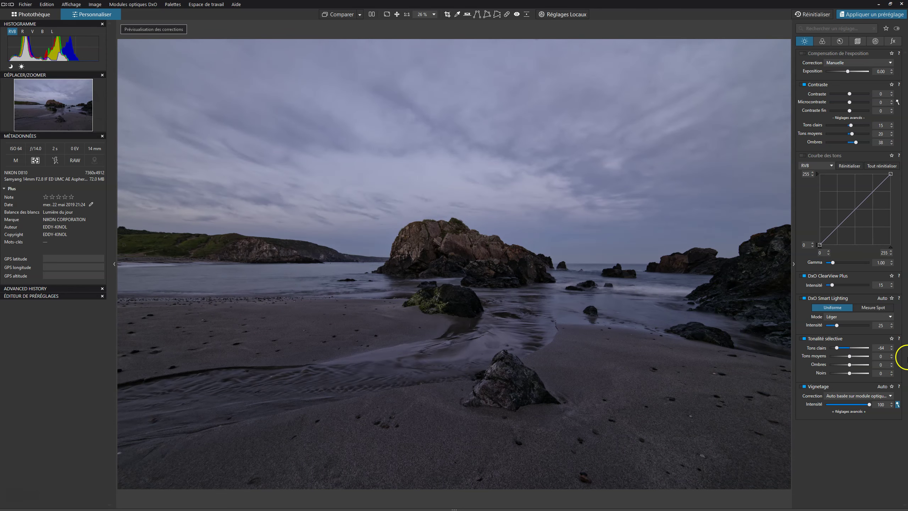
{"action": "left_click_drag", "start_coordinate": [850, 364], "coordinate": [853, 365]}
{"action": "left_click_drag", "start_coordinate": [850, 111], "coordinate": [851, 110]}
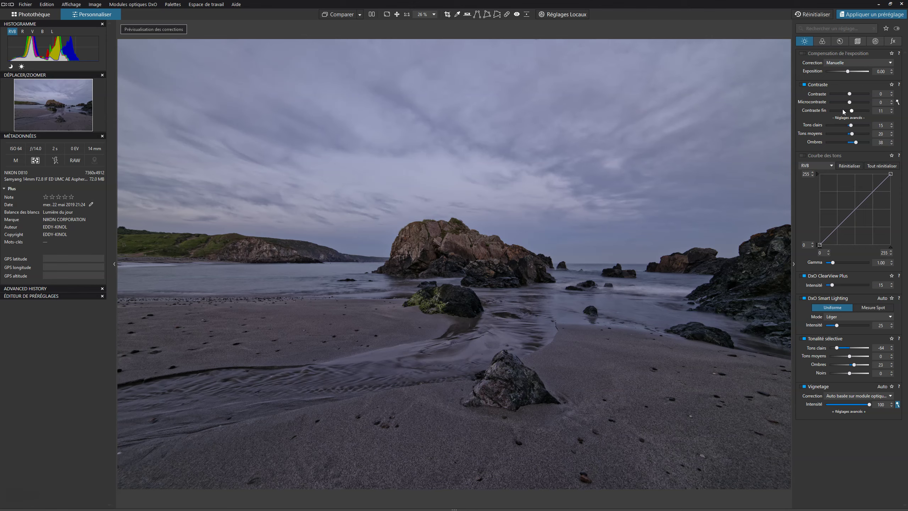
{"action": "left_click", "coordinate": [695, 318]}
- Crop the photo to a 16:9 ratio, positioning the frame near the image bottom
{"action": "left_click", "coordinate": [447, 14]}
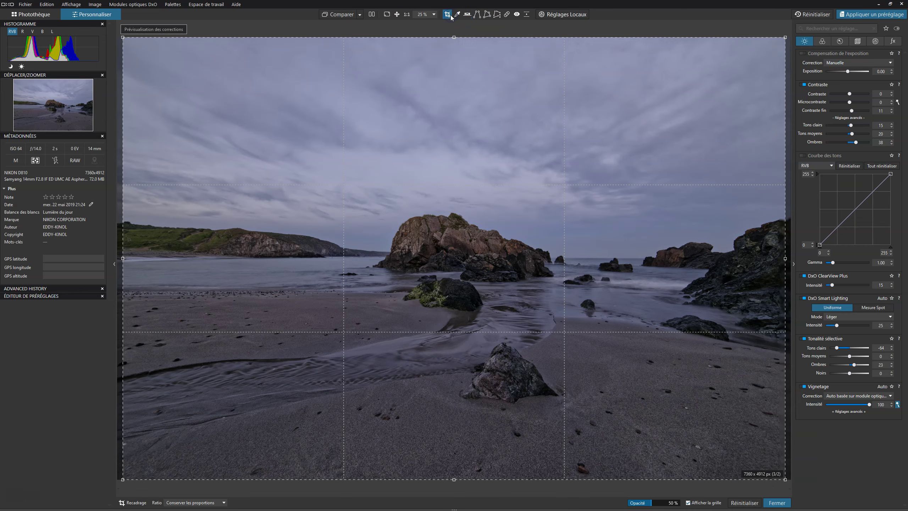
{"action": "left_click", "coordinate": [213, 502]}
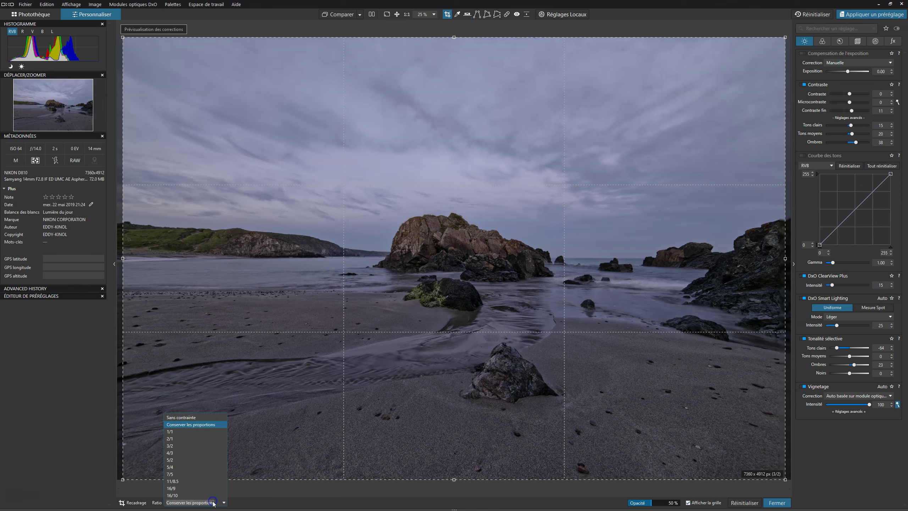
{"action": "left_click", "coordinate": [187, 486]}
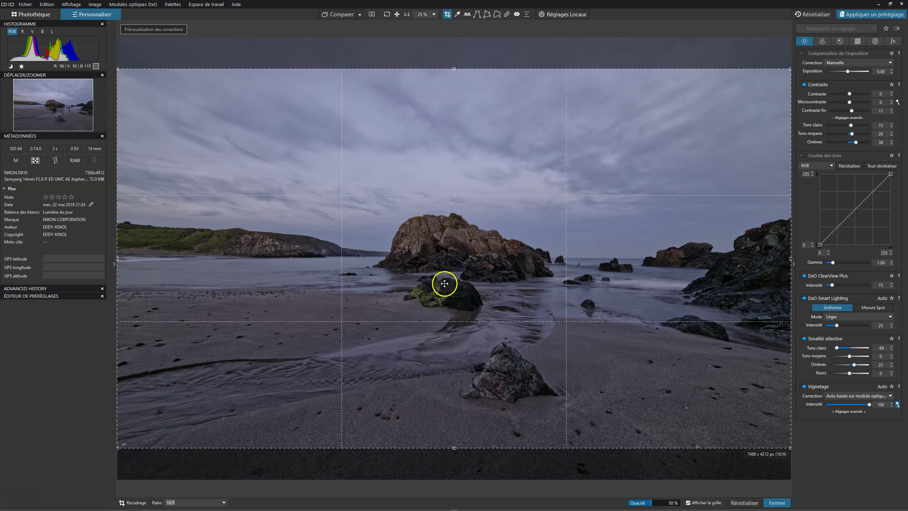
{"action": "mouse_move", "coordinate": [520, 363]}
{"action": "left_mouse_down"}
{"action": "mouse_move", "coordinate": [507, 375]}
{"action": "mouse_move", "coordinate": [488, 481]}
{"action": "left_mouse_up"}
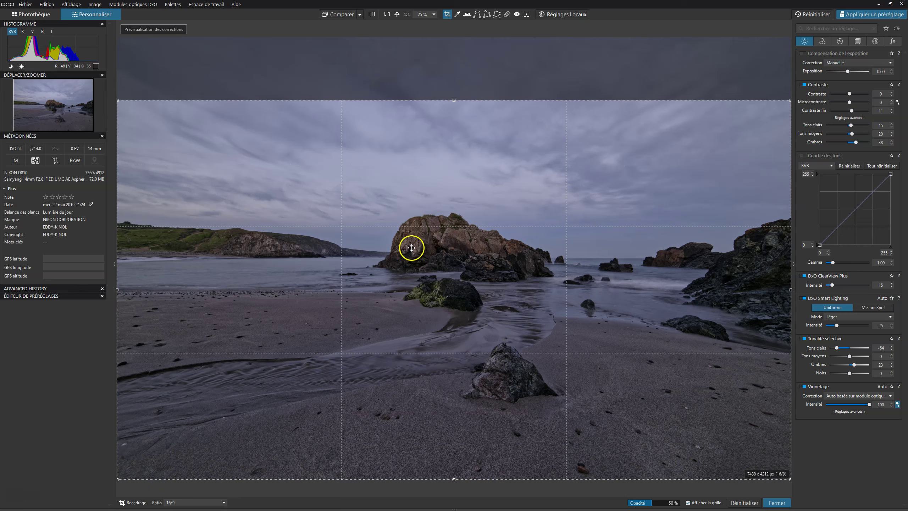
{"action": "left_click_drag", "start_coordinate": [454, 419], "coordinate": [454, 389]}
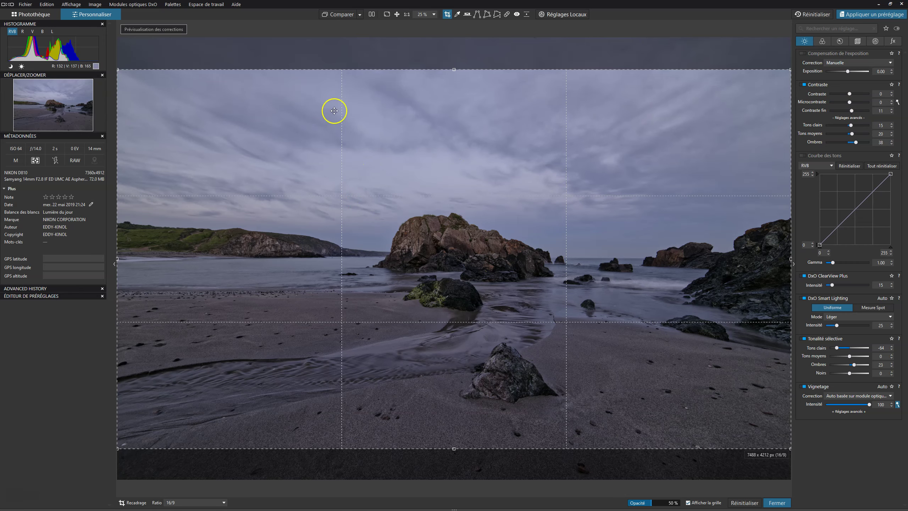
{"action": "left_click", "coordinate": [774, 502]}
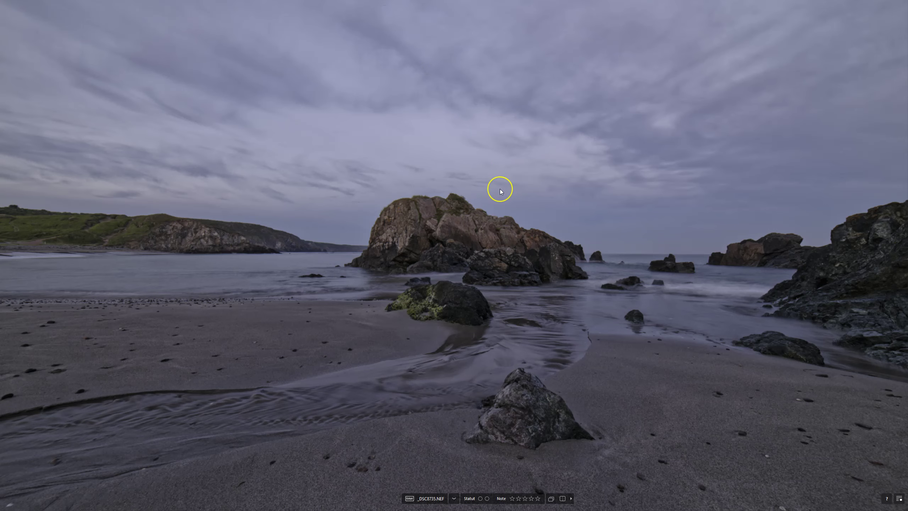
{"action": "left_click", "coordinate": [500, 189]}
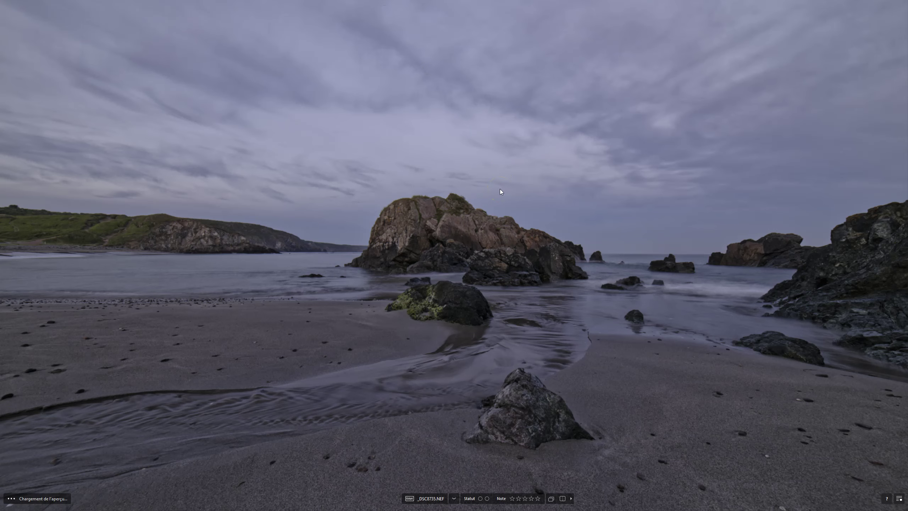
{"action": "left_click", "coordinate": [497, 203]}
{"action": "left_click", "coordinate": [446, 372]}
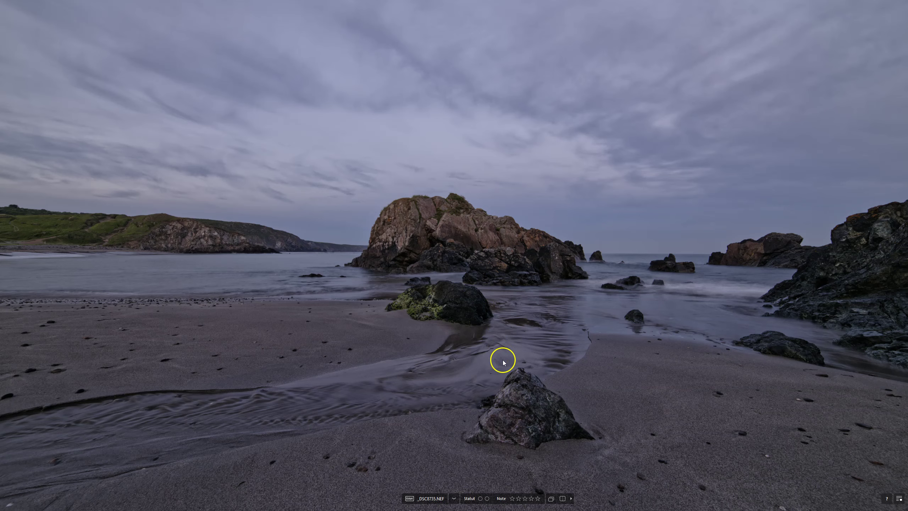
{"action": "left_click", "coordinate": [561, 500]}
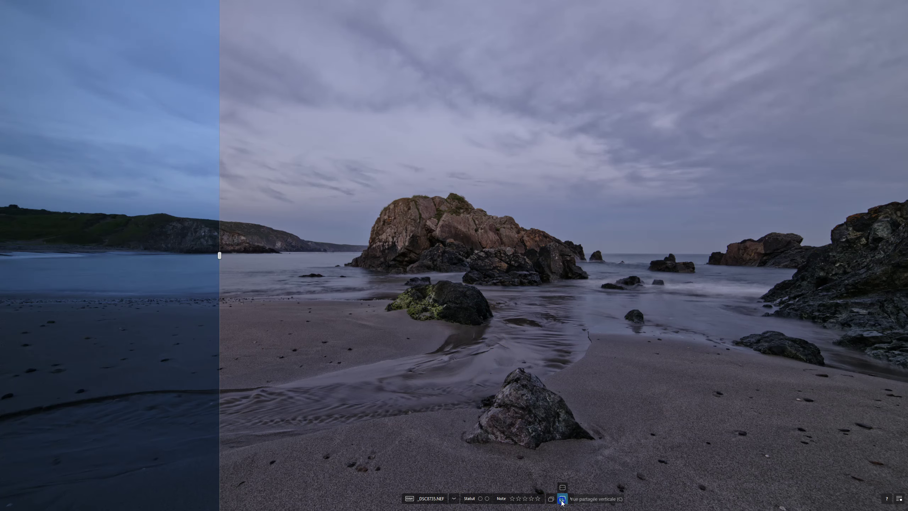
{"action": "mouse_move", "coordinate": [222, 255]}
{"action": "left_mouse_down"}
{"action": "mouse_move", "coordinate": [907, 263]}
{"action": "mouse_move", "coordinate": [2, 255]}
{"action": "mouse_move", "coordinate": [907, 232]}
{"action": "mouse_move", "coordinate": [2, 225]}
{"action": "mouse_move", "coordinate": [867, 219]}
{"action": "mouse_move", "coordinate": [147, 183]}
{"action": "left_mouse_up"}
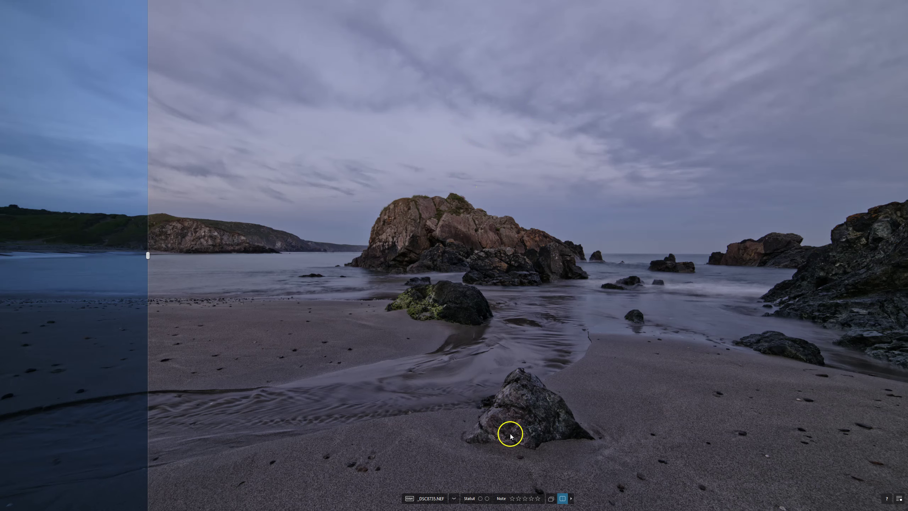
{"action": "left_click", "coordinate": [564, 499]}
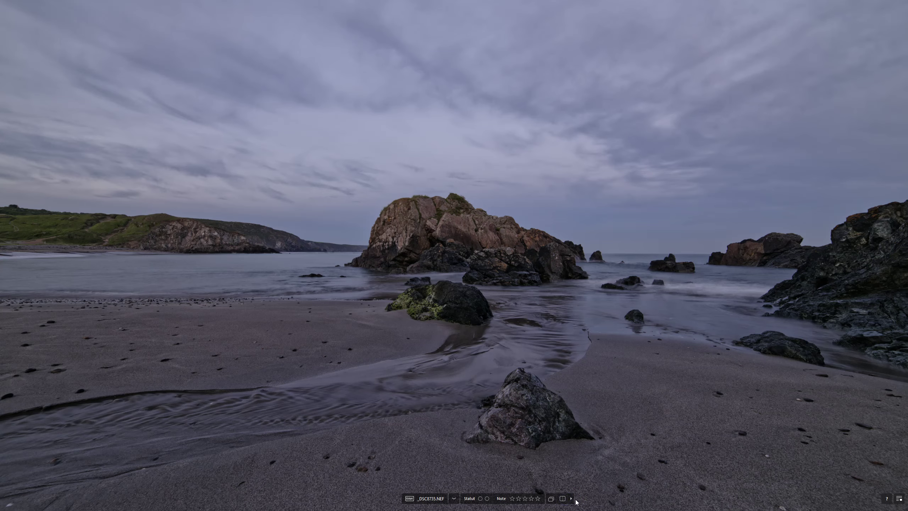
- Exit full-screen view with F11 and switch to Local Adjustments mode
{"action": "key", "text": "F11"}
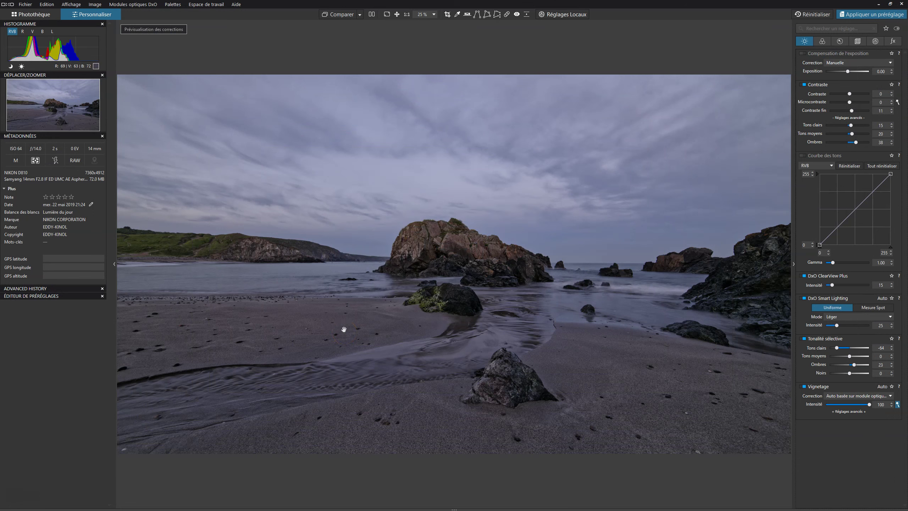
{"action": "left_click", "coordinate": [556, 14]}
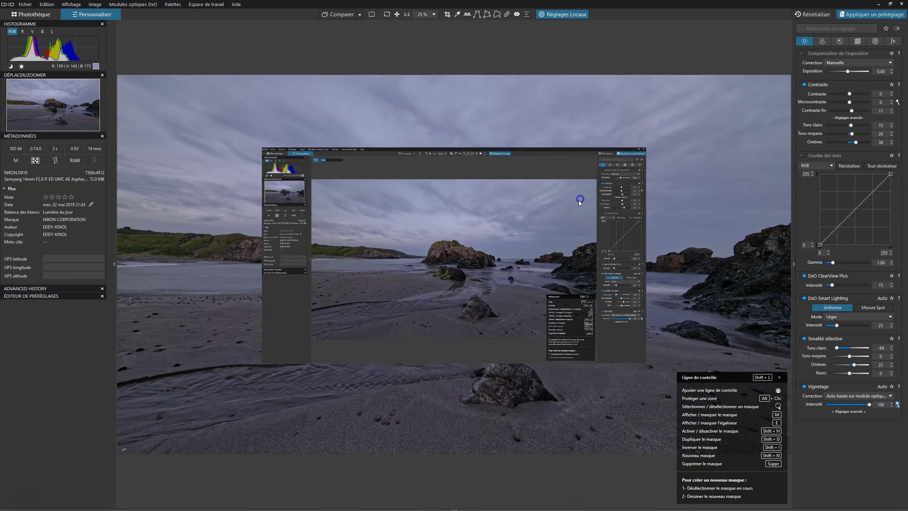
- Draw a control line across the sky, show its mask and sample the sky colour
{"action": "left_click_drag", "start_coordinate": [460, 133], "coordinate": [465, 263]}
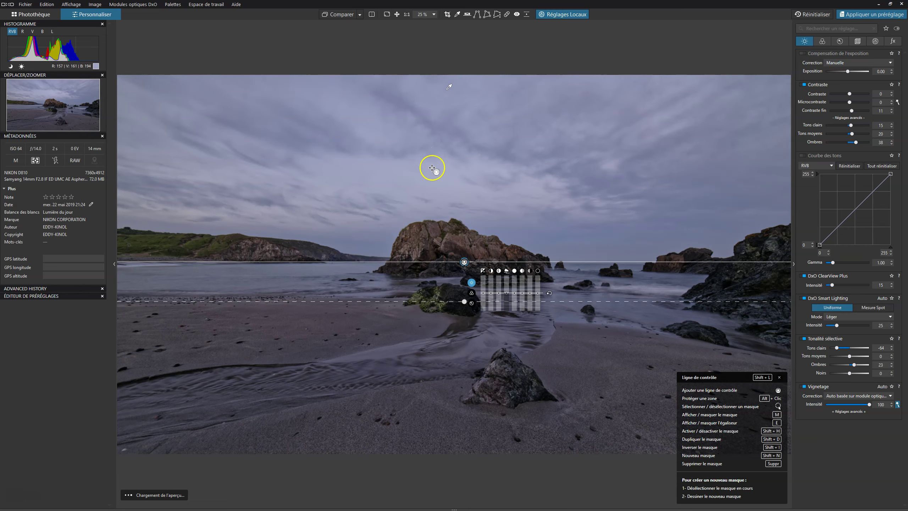
{"action": "key", "text": "m"}
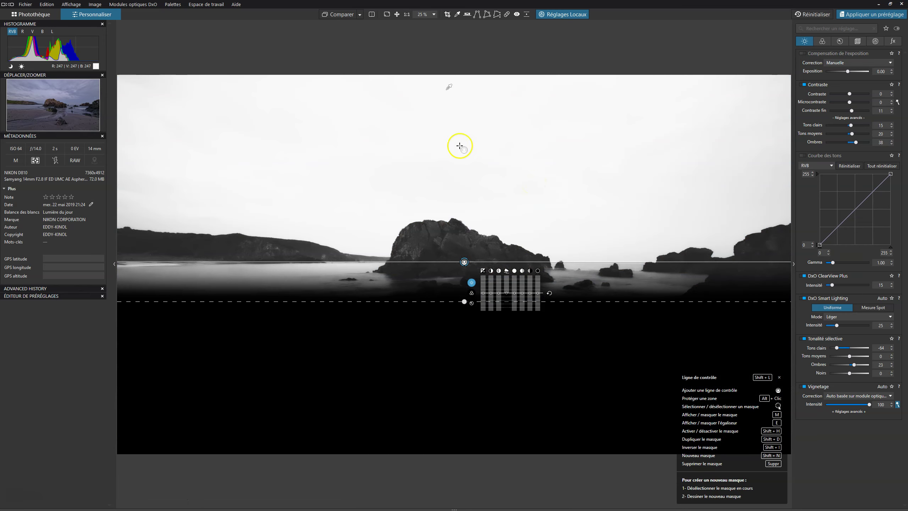
{"action": "left_click", "coordinate": [531, 159]}
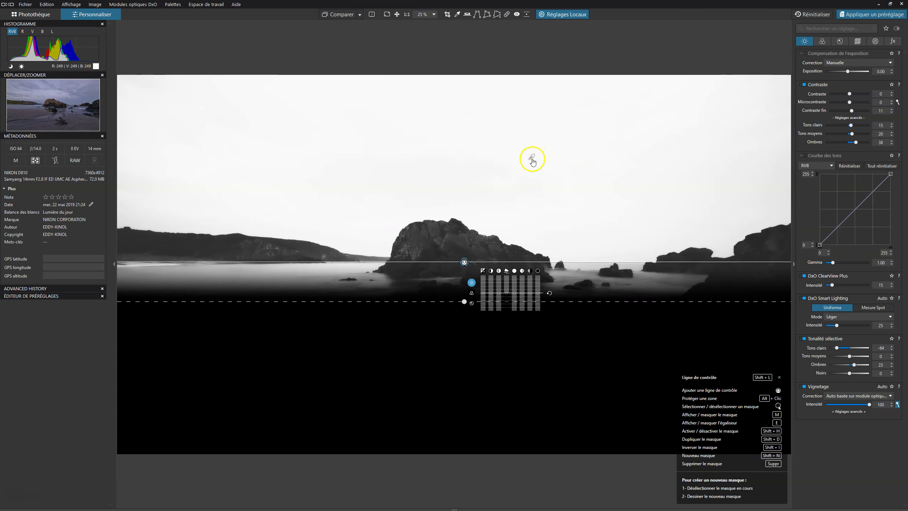
{"action": "left_click", "coordinate": [875, 41]}
{"action": "left_click_drag", "start_coordinate": [847, 89], "coordinate": [853, 92]}
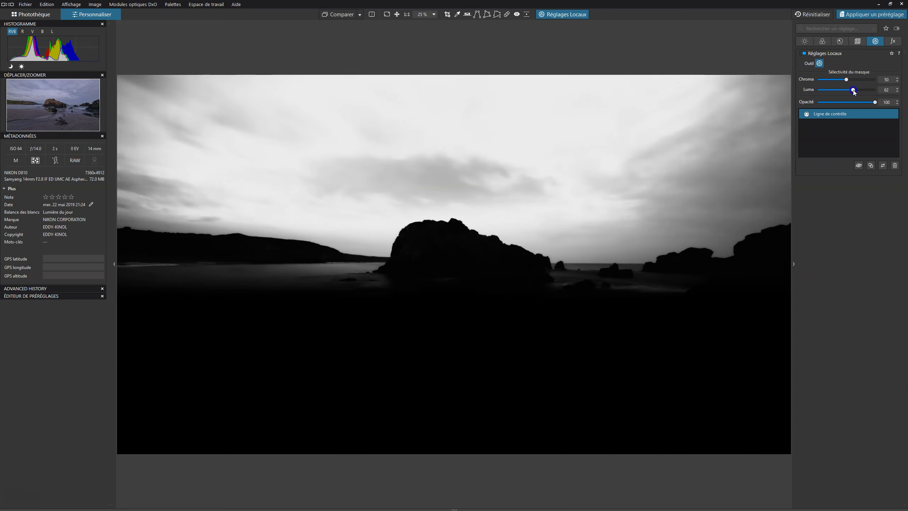
- Move the control line down to the photo's bottom and set Luma 53, Chroma 58
{"action": "left_click", "coordinate": [486, 209]}
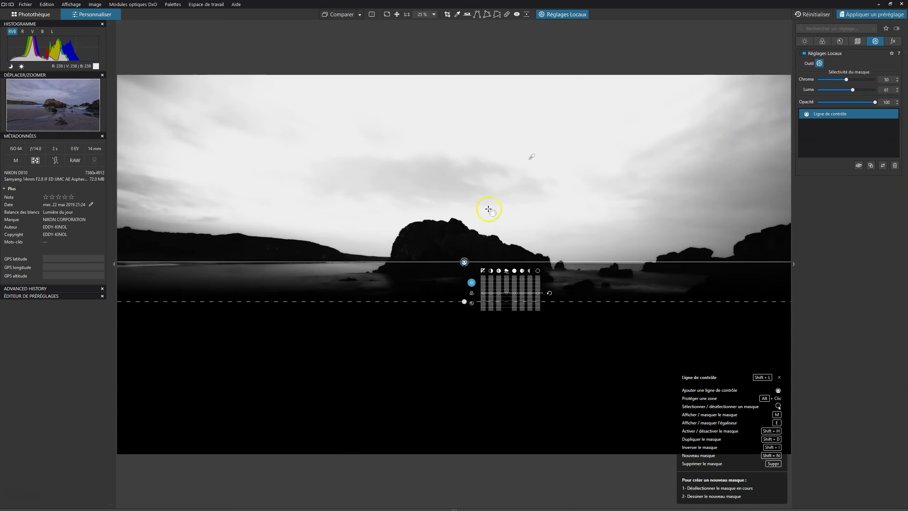
{"action": "left_click_drag", "start_coordinate": [464, 261], "coordinate": [458, 454]}
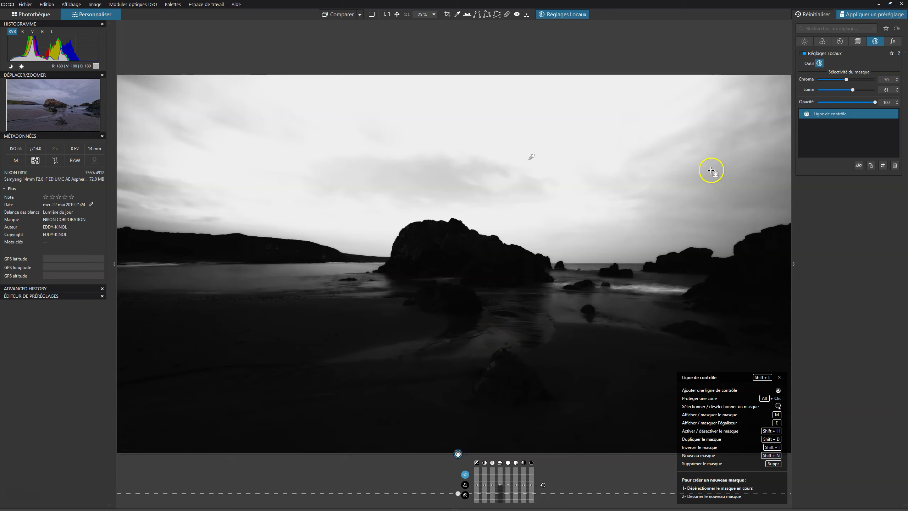
{"action": "left_click", "coordinate": [826, 138]}
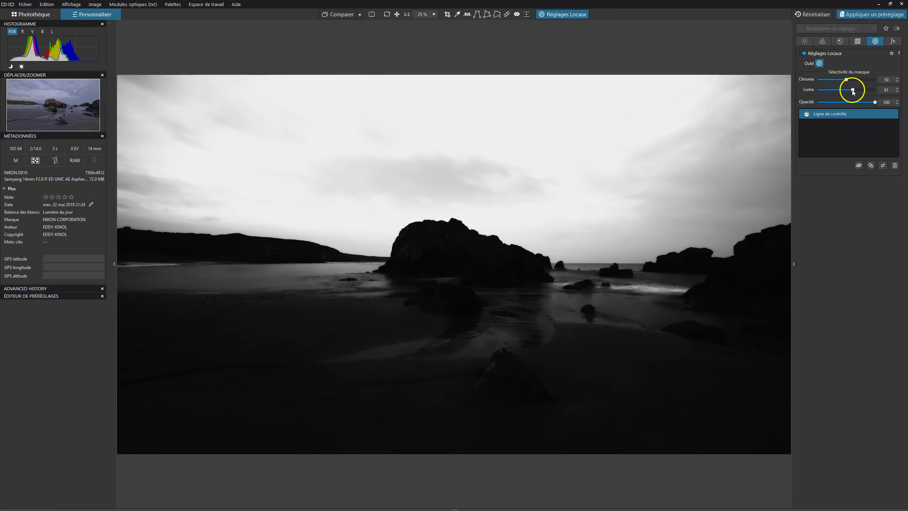
{"action": "left_click_drag", "start_coordinate": [850, 92], "coordinate": [848, 92]}
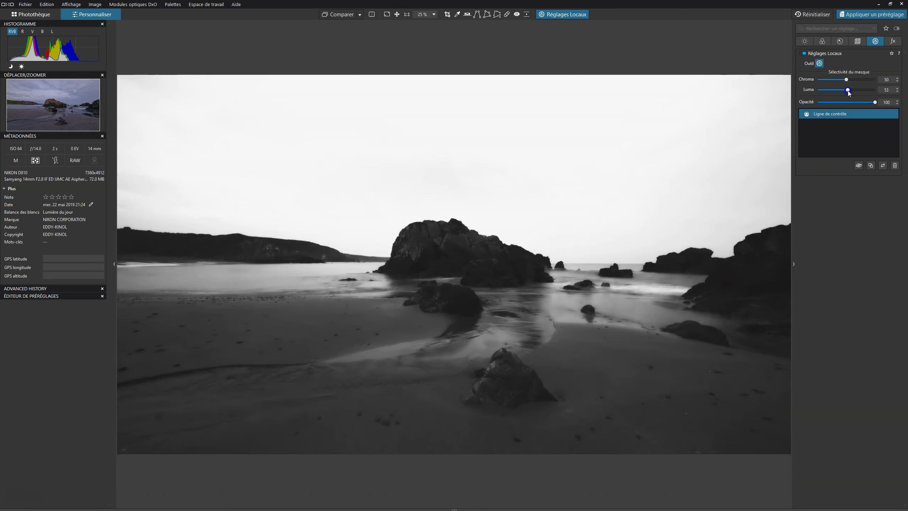
{"action": "left_click_drag", "start_coordinate": [847, 80], "coordinate": [853, 80]}
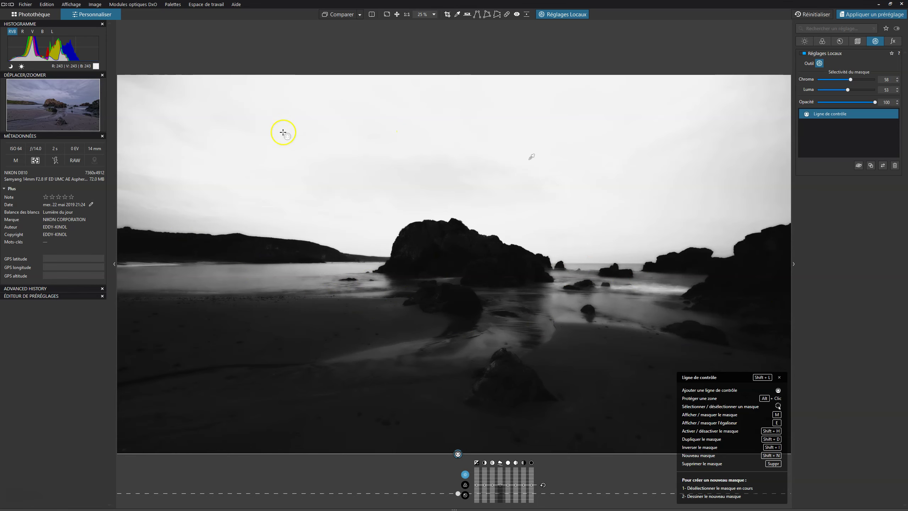
- Darken the masked sky's highlights to -38, adjust its exposure and raise vibrance to 34
{"action": "mouse_move", "coordinate": [633, 271]}
{"action": "key", "text": "m"}
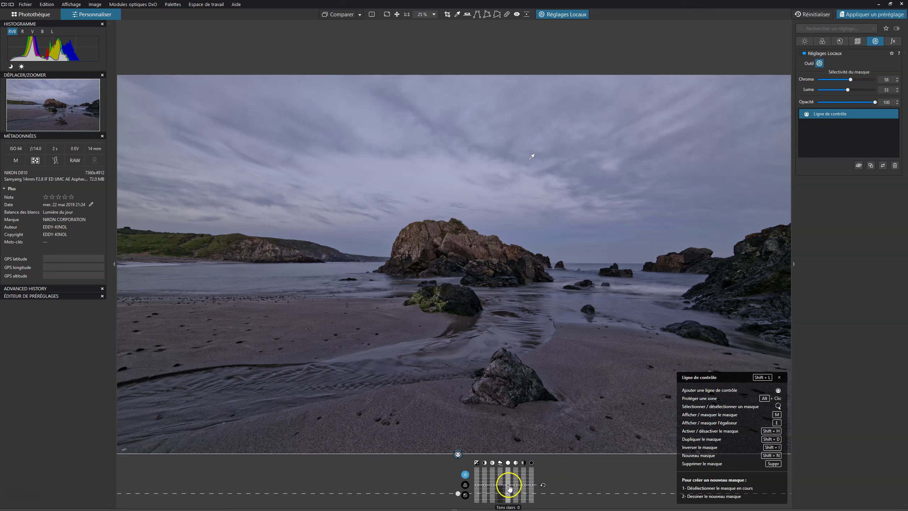
{"action": "left_click_drag", "start_coordinate": [507, 486], "coordinate": [508, 491]}
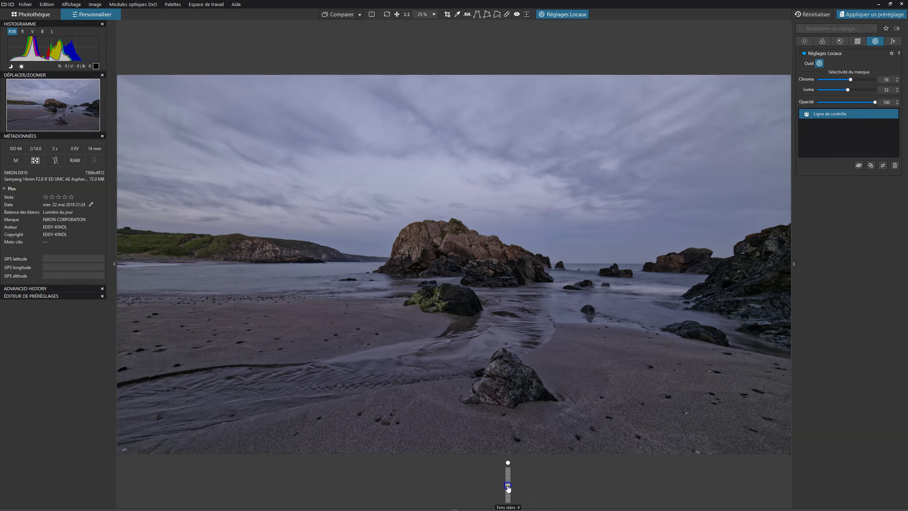
{"action": "left_click_drag", "start_coordinate": [508, 491], "coordinate": [505, 494]}
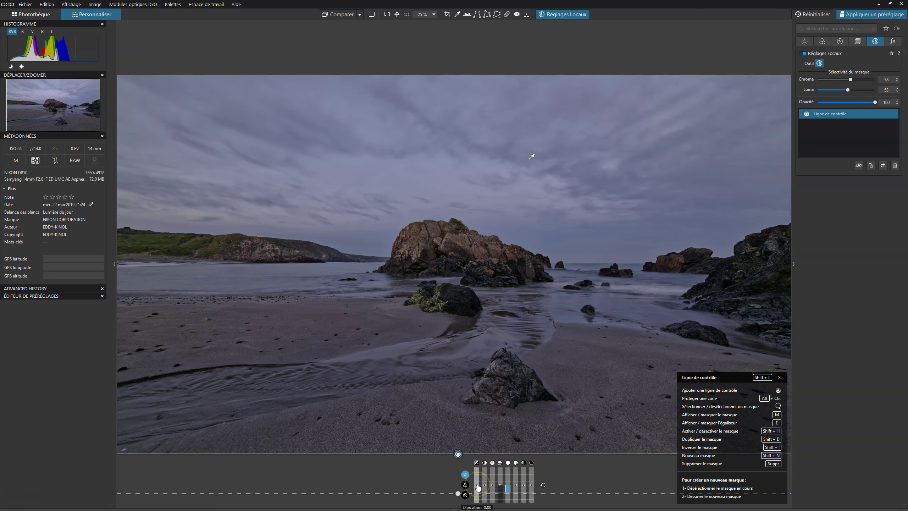
{"action": "left_click_drag", "start_coordinate": [478, 486], "coordinate": [500, 484]}
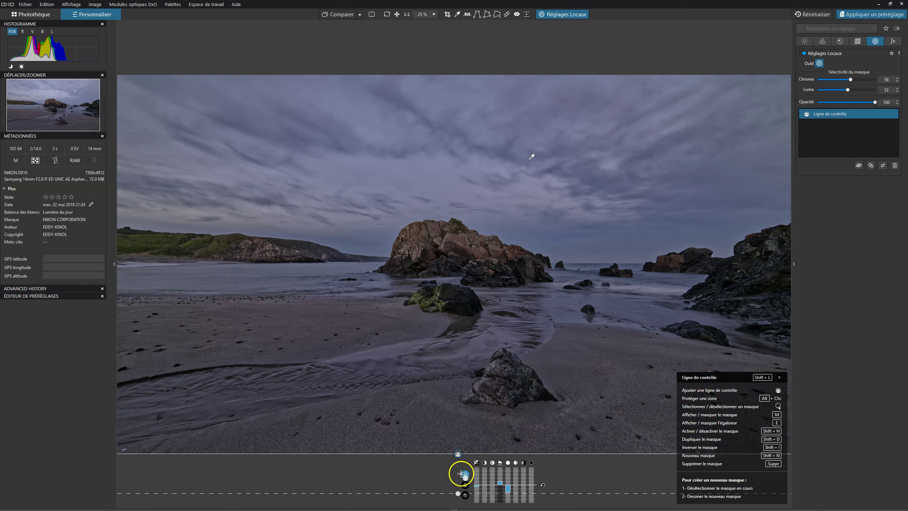
{"action": "left_click", "coordinate": [465, 485]}
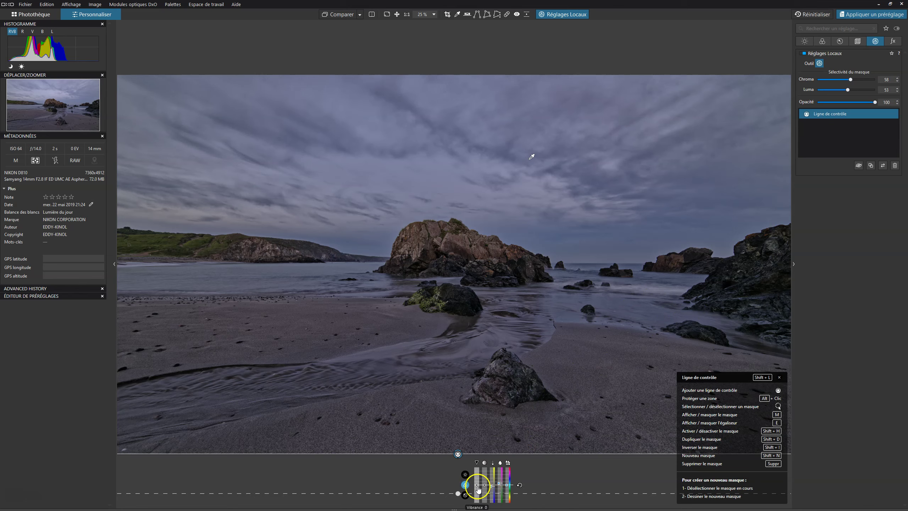
{"action": "left_click_drag", "start_coordinate": [479, 488], "coordinate": [479, 483]}
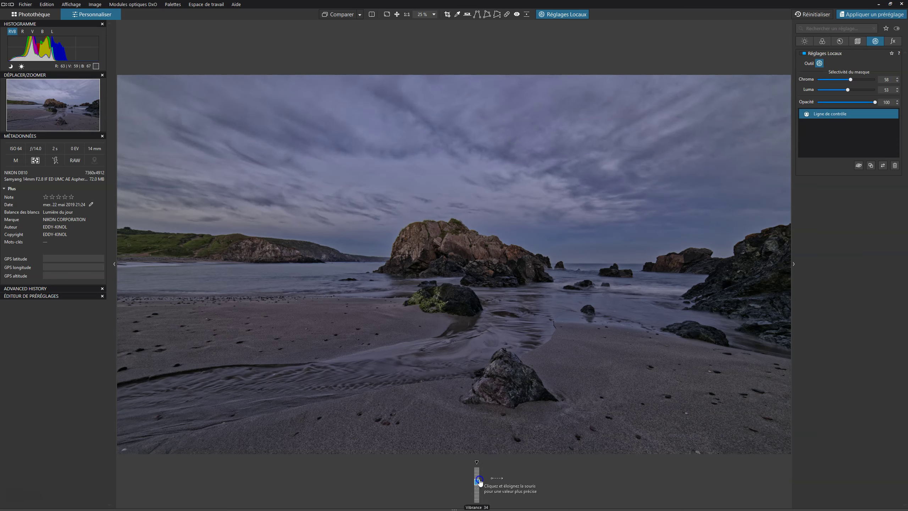
{"action": "left_click", "coordinate": [879, 341]}
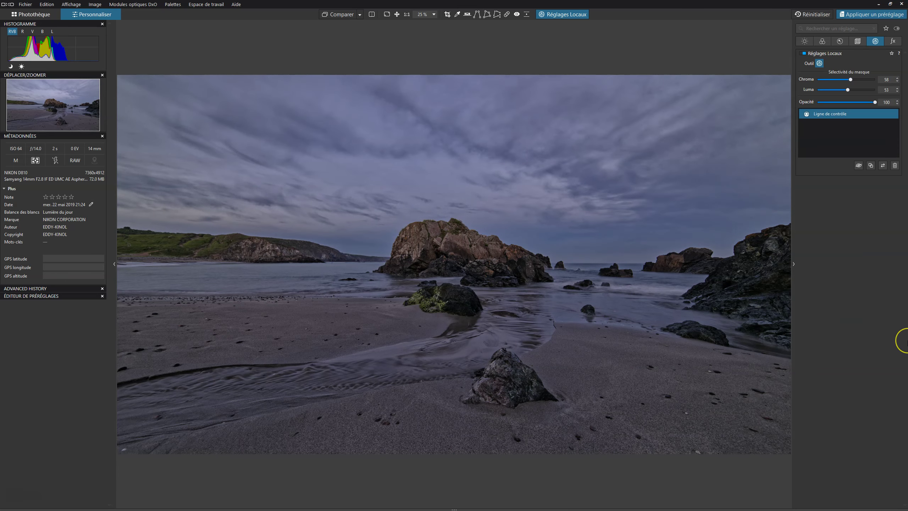
{"action": "left_click", "coordinate": [891, 116]}
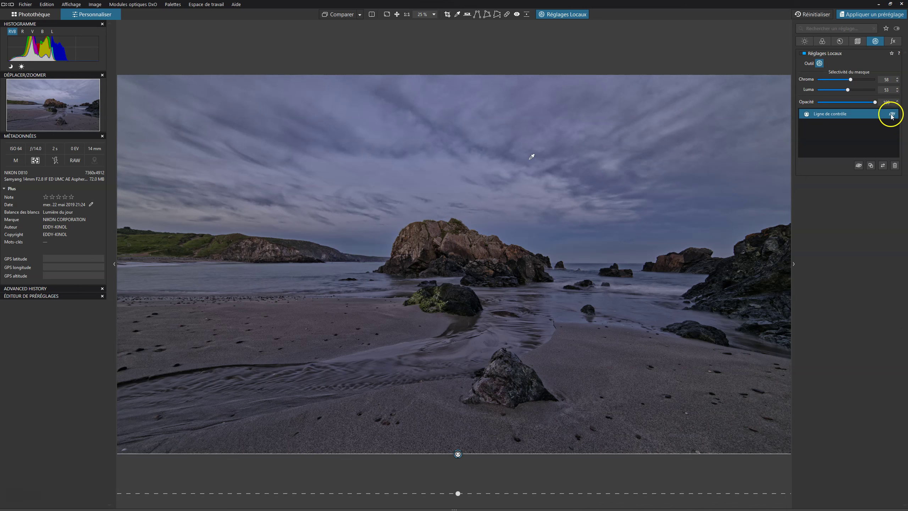
{"action": "left_click", "coordinate": [891, 115]}
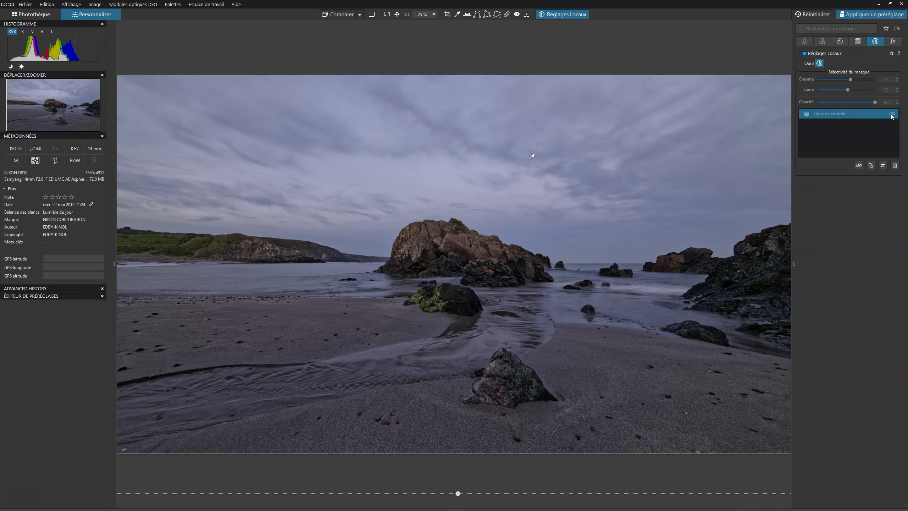
{"action": "left_click", "coordinate": [891, 114]}
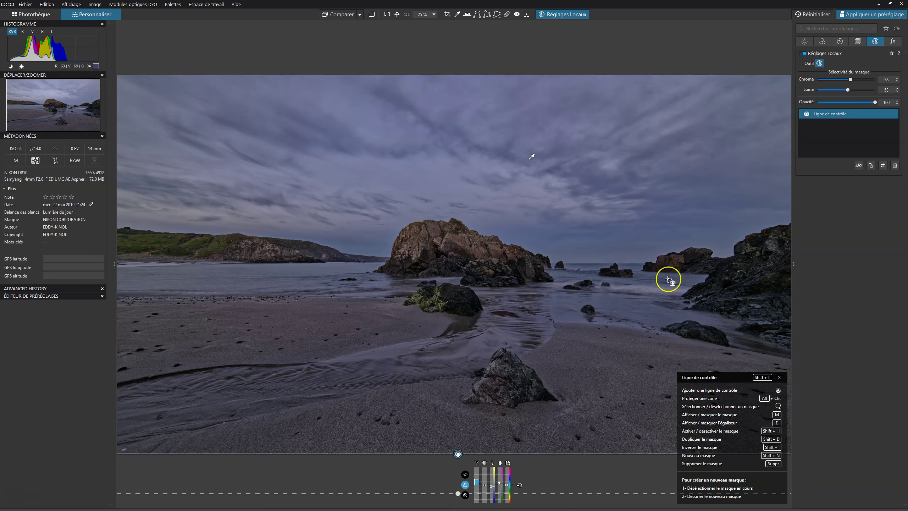
- Show the sky mask and lower its selectivity to Luma 43 and Chroma 40
{"action": "key", "text": "m"}
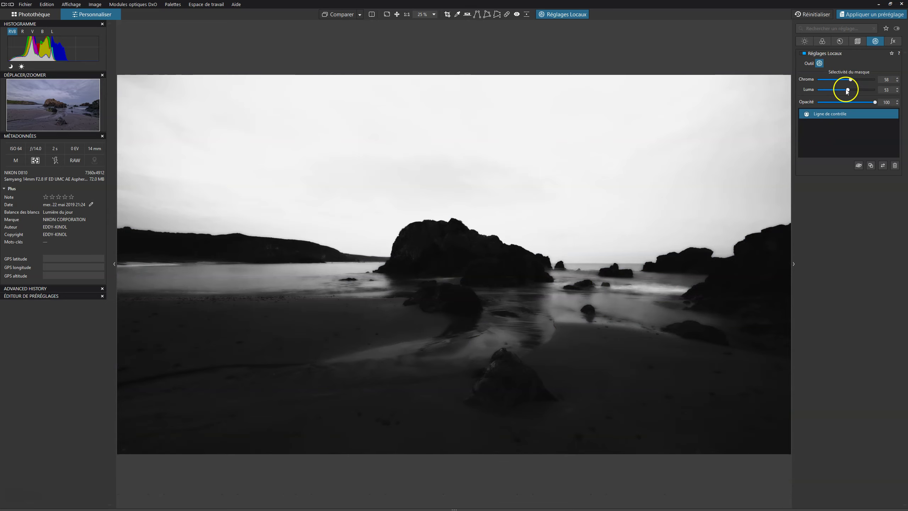
{"action": "left_click_drag", "start_coordinate": [846, 91], "coordinate": [846, 91]}
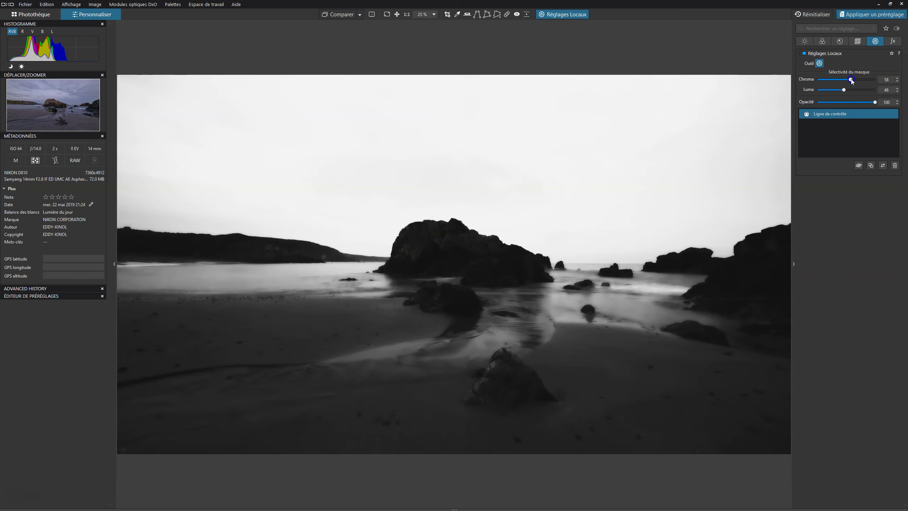
{"action": "left_click_drag", "start_coordinate": [851, 80], "coordinate": [848, 80]}
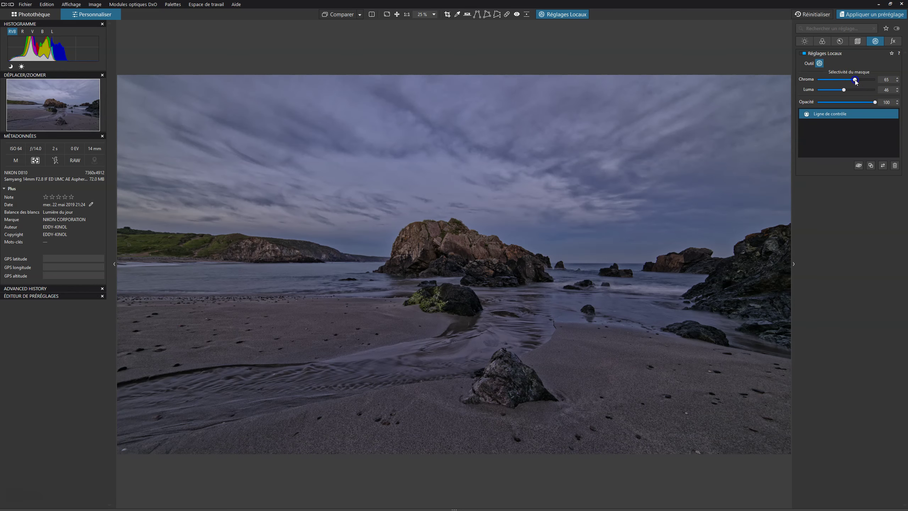
{"action": "mouse_move", "coordinate": [850, 80]}
{"action": "left_mouse_down"}
{"action": "mouse_move", "coordinate": [841, 80]}
{"action": "mouse_move", "coordinate": [843, 92]}
{"action": "left_mouse_up"}
{"action": "mouse_move", "coordinate": [579, 336]}
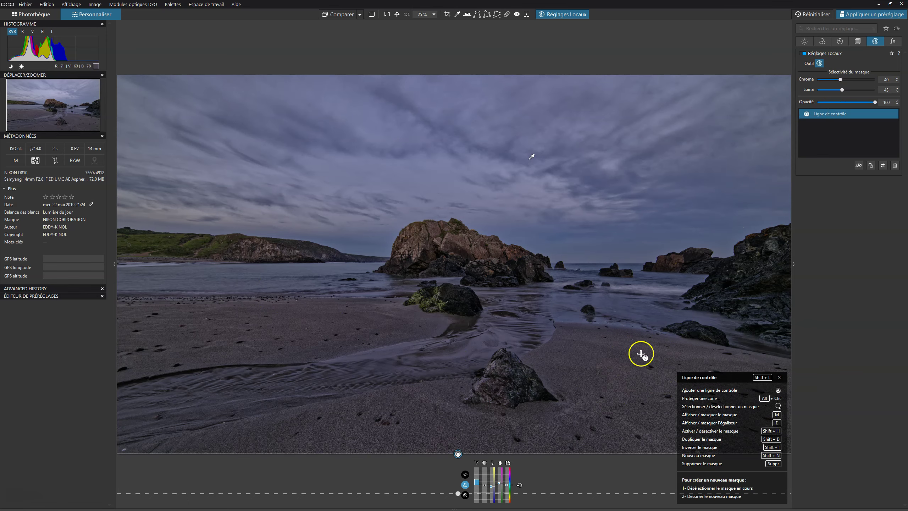
- Tweak the sky's ClearView Plus, ease highlight darkening from -40, and set exposure near -0.40
{"action": "left_click", "coordinate": [579, 335]}
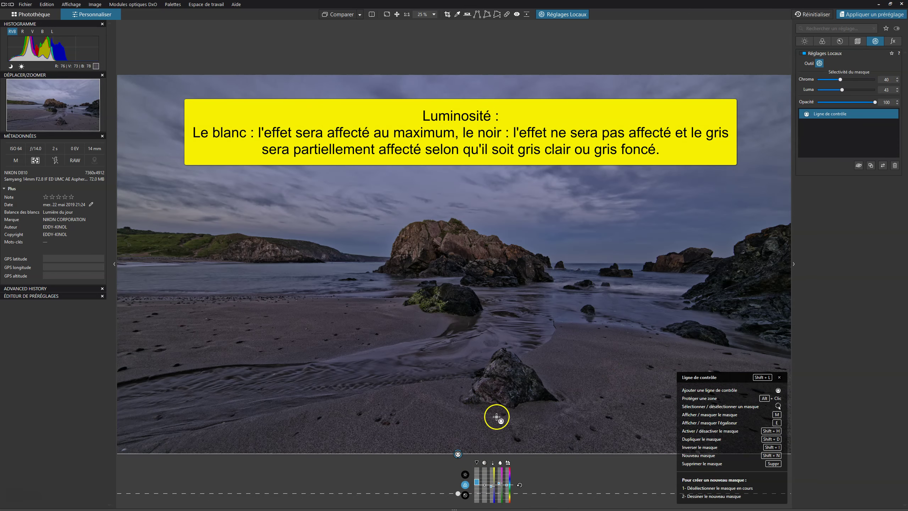
{"action": "left_click", "coordinate": [465, 477]}
{"action": "left_click", "coordinate": [498, 482]}
{"action": "left_click_drag", "start_coordinate": [500, 483], "coordinate": [500, 485]}
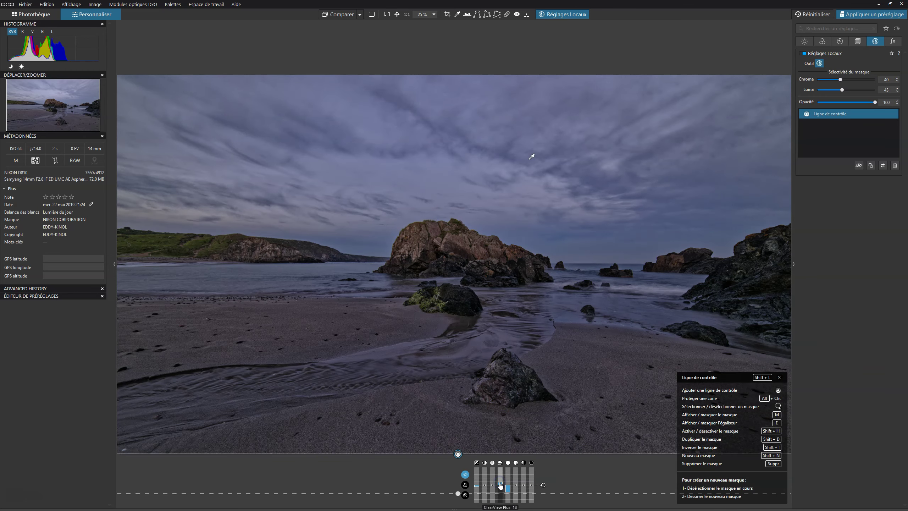
{"action": "left_click", "coordinate": [496, 495]}
{"action": "left_click", "coordinate": [507, 493]}
{"action": "left_click_drag", "start_coordinate": [508, 492], "coordinate": [508, 490]}
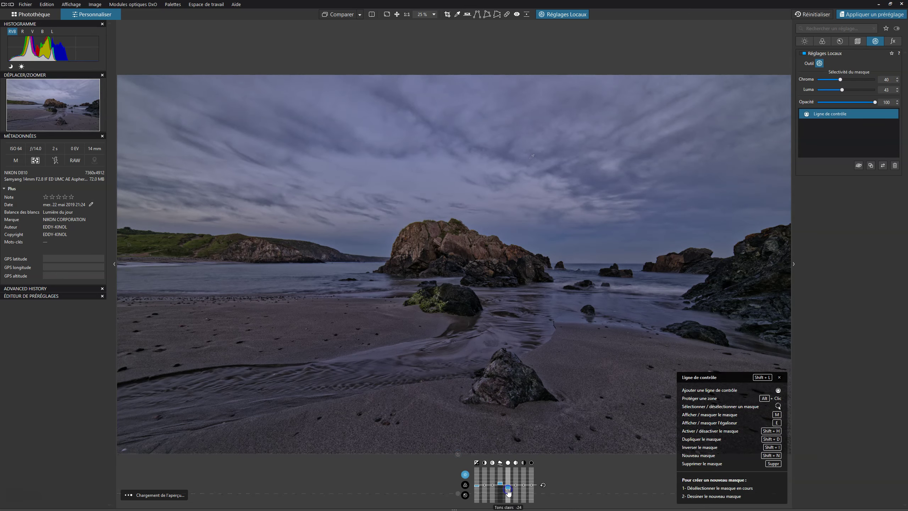
{"action": "left_click_drag", "start_coordinate": [508, 493], "coordinate": [508, 490]}
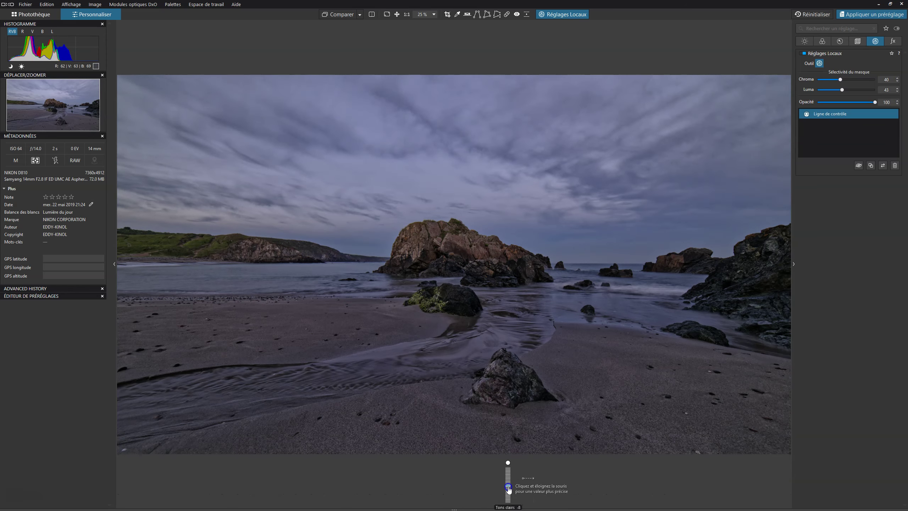
{"action": "left_click_drag", "start_coordinate": [508, 489], "coordinate": [508, 488]}
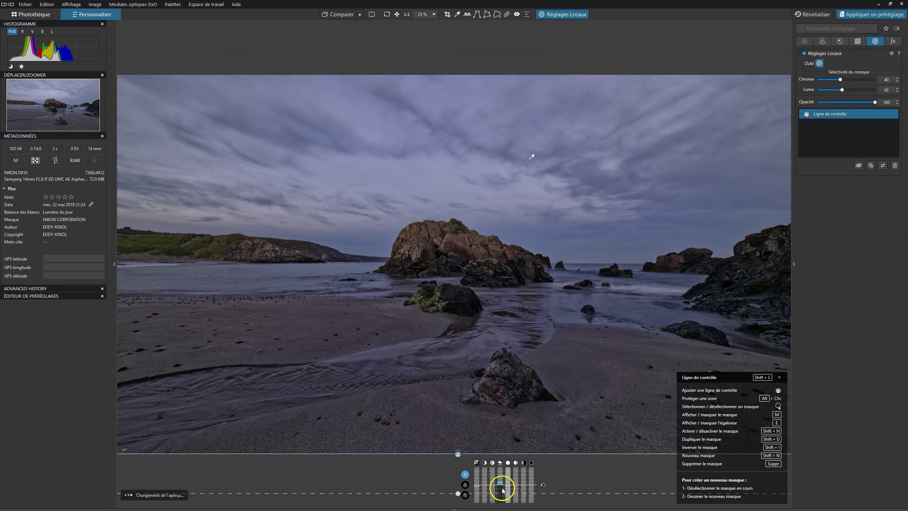
{"action": "mouse_move", "coordinate": [476, 486]}
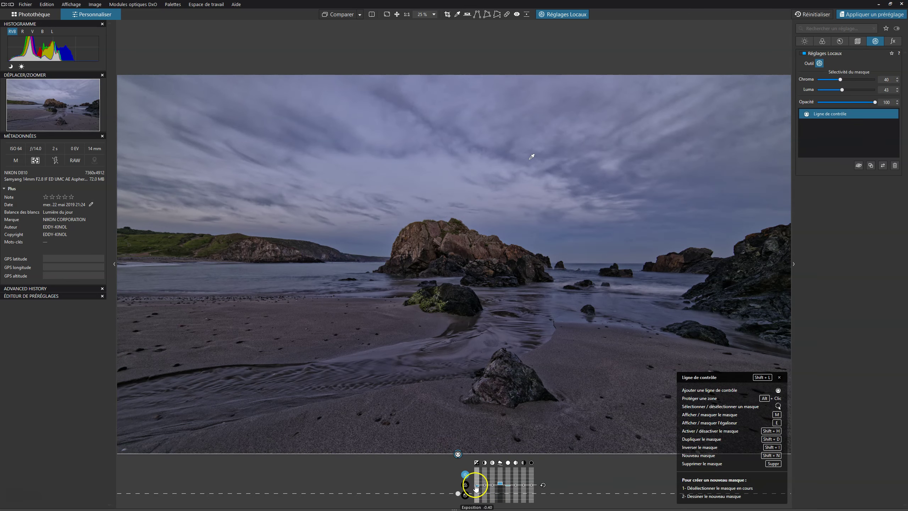
{"action": "left_click_drag", "start_coordinate": [476, 490], "coordinate": [477, 489]}
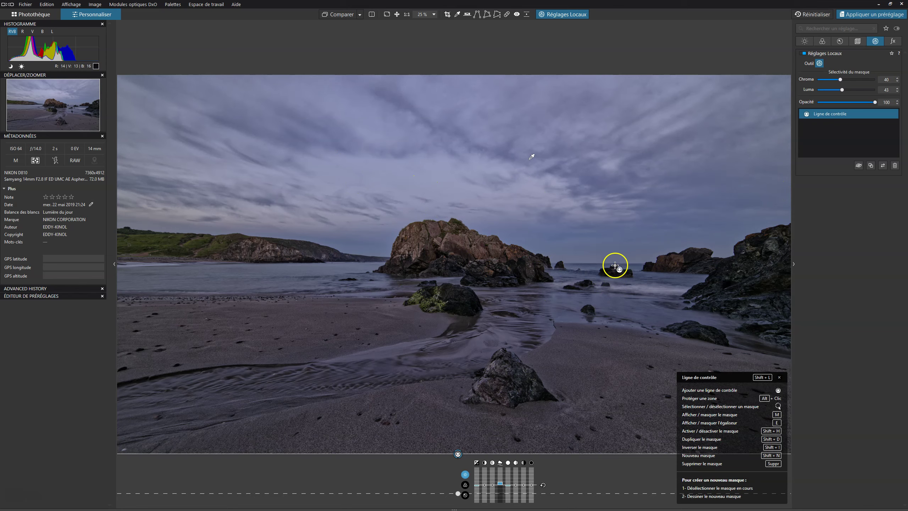
{"action": "mouse_move", "coordinate": [848, 113]}
{"action": "left_click", "coordinate": [892, 114]}
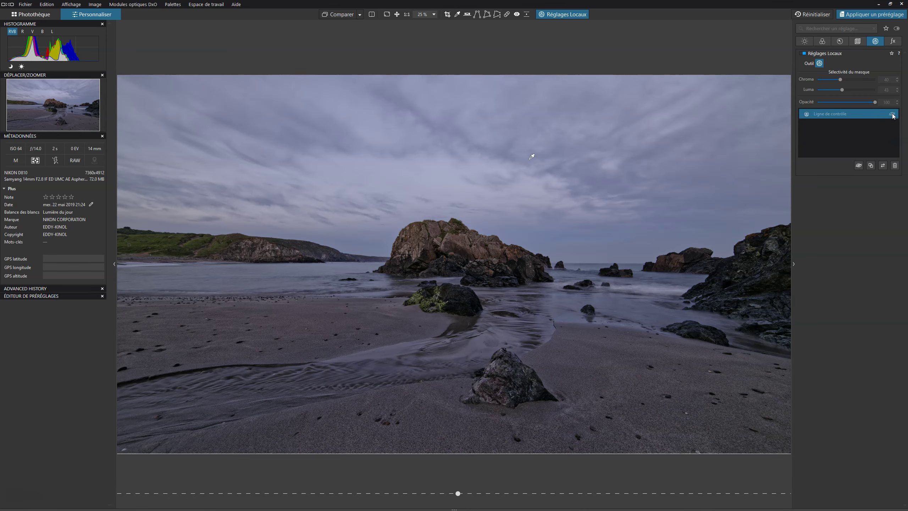
{"action": "left_click", "coordinate": [892, 114]}
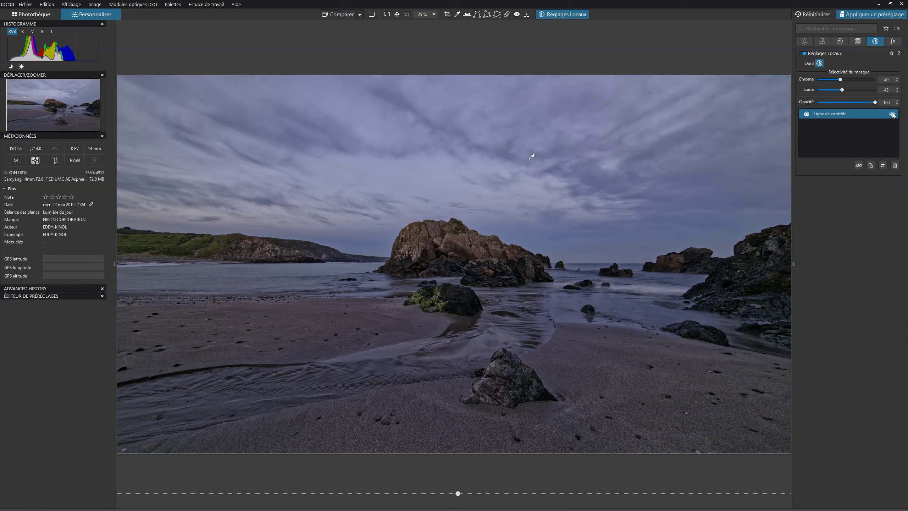
{"action": "left_click", "coordinate": [892, 114]}
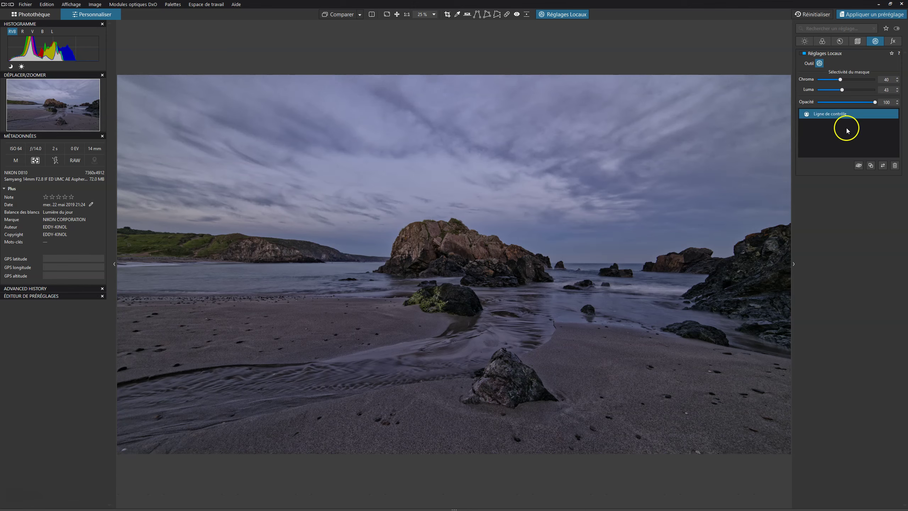
- Place a Control Point on the central rock, show its mask and shrink its area
{"action": "right_click", "coordinate": [600, 227]}
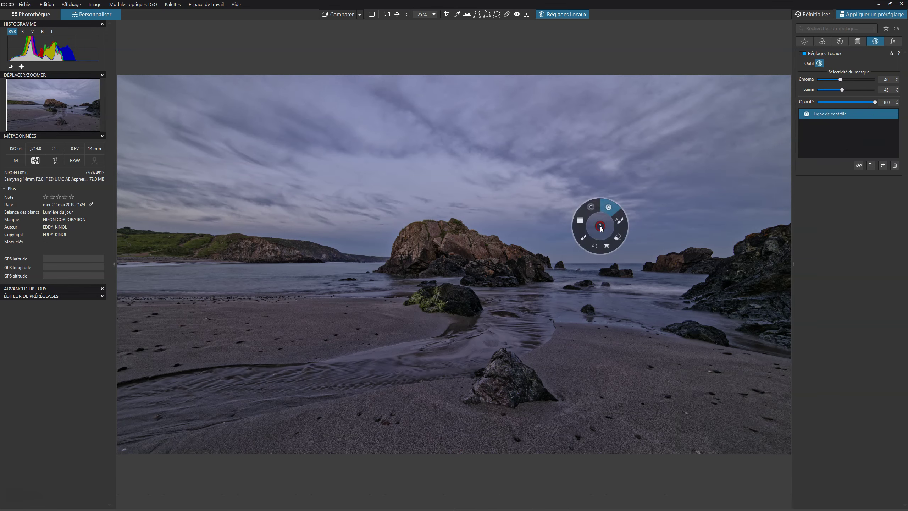
{"action": "left_click", "coordinate": [611, 249]}
{"action": "right_click", "coordinate": [569, 239]}
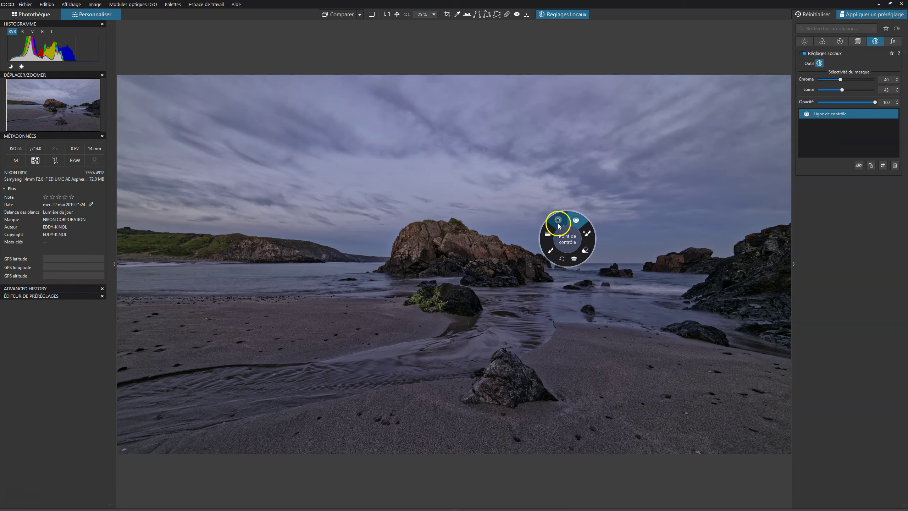
{"action": "left_click", "coordinate": [557, 222]}
{"action": "left_click", "coordinate": [463, 246]}
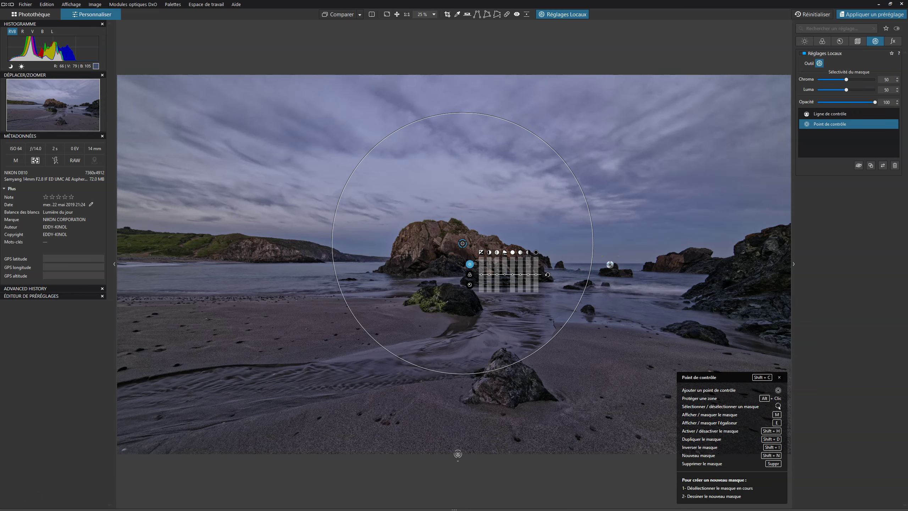
{"action": "key", "text": "m"}
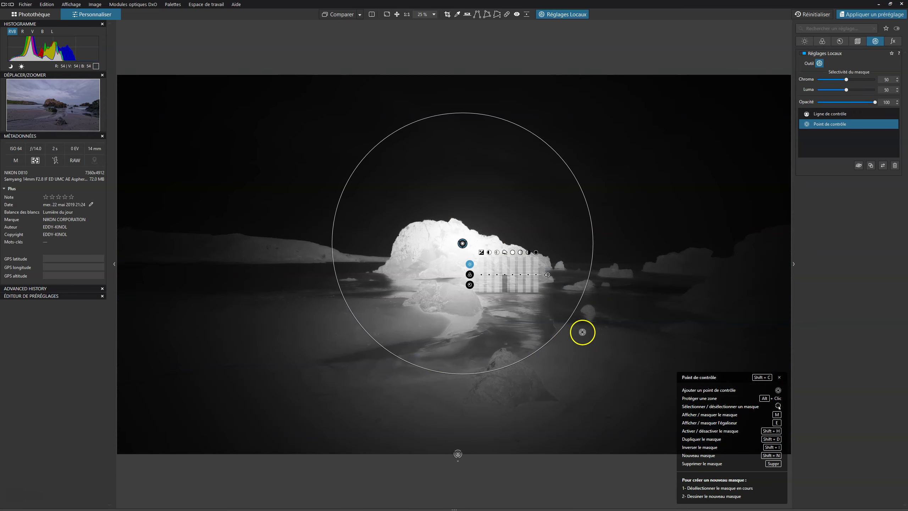
{"action": "mouse_move", "coordinate": [547, 274]}
{"action": "left_mouse_down"}
{"action": "mouse_move", "coordinate": [533, 274]}
{"action": "mouse_move", "coordinate": [549, 282]}
{"action": "left_mouse_up"}
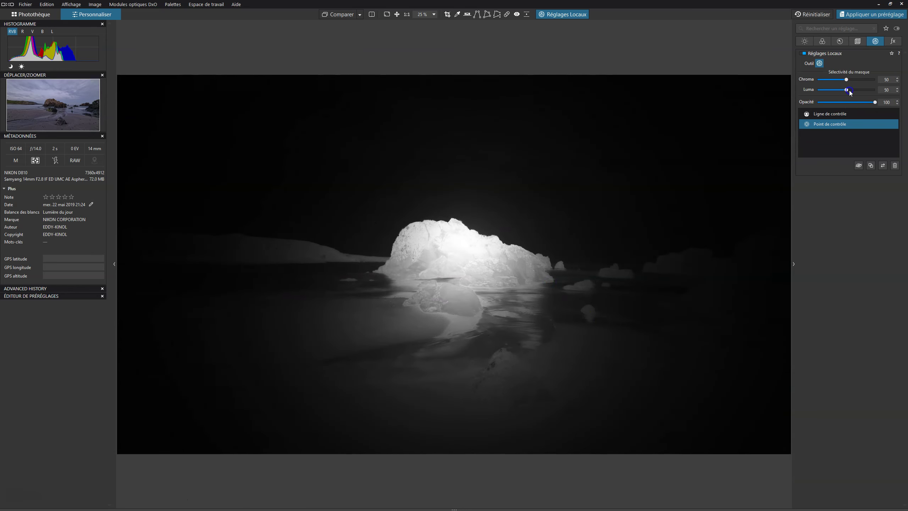
- Set Luma selectivity to 66, reposition and enlarge the point, and protect the area right of the rock
{"action": "left_click_drag", "start_coordinate": [849, 91], "coordinate": [856, 92]}
{"action": "left_click", "coordinate": [836, 122]}
{"action": "left_click", "coordinate": [462, 243]}
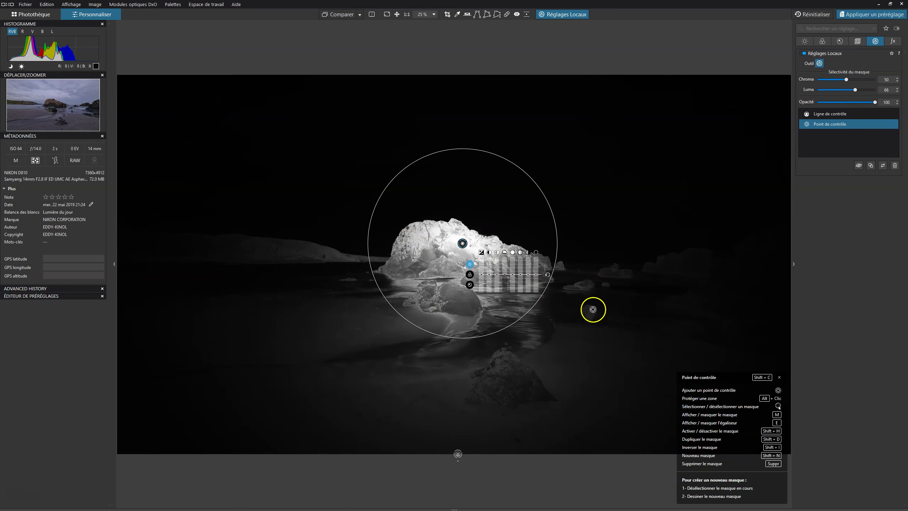
{"action": "left_click_drag", "start_coordinate": [462, 243], "coordinate": [460, 251]}
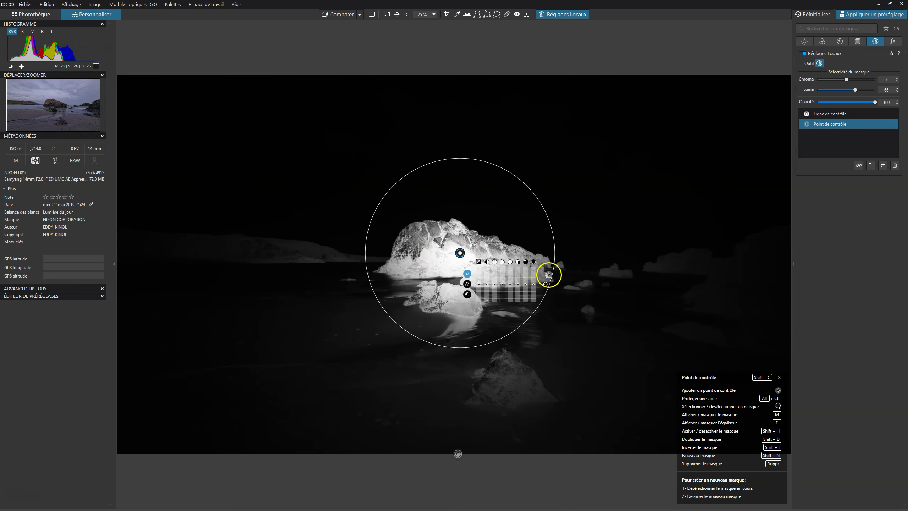
{"action": "mouse_move", "coordinate": [553, 276]}
{"action": "left_mouse_down"}
{"action": "mouse_move", "coordinate": [578, 283]}
{"action": "mouse_move", "coordinate": [554, 272]}
{"action": "left_mouse_up"}
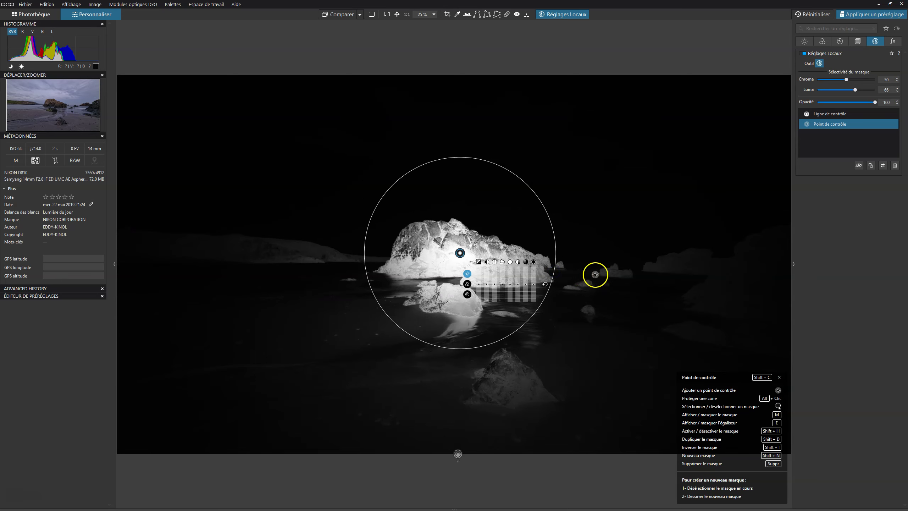
{"action": "left_click", "coordinate": [608, 271]}
- Add protection points on the lower rock area and left shoreline, then return to the colour view
{"action": "left_click", "coordinate": [511, 369]}
{"action": "left_click", "coordinate": [312, 257]}
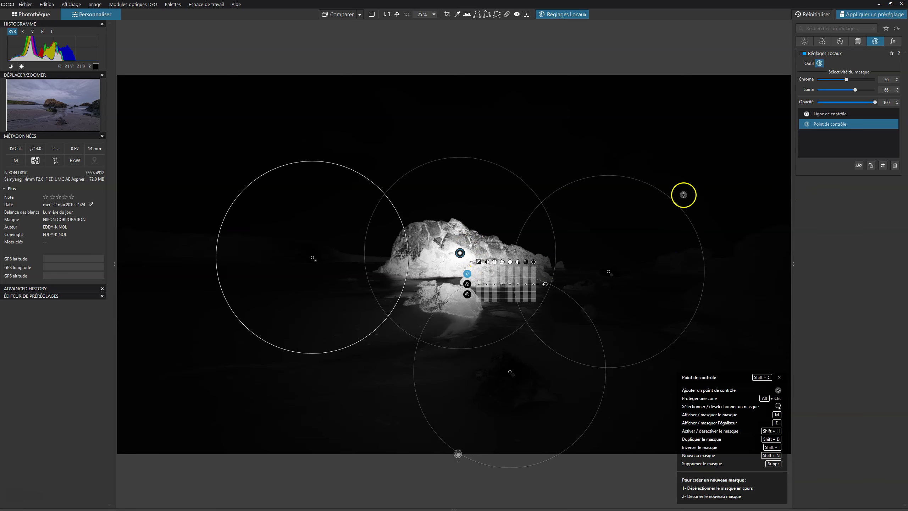
{"action": "key", "text": "m"}
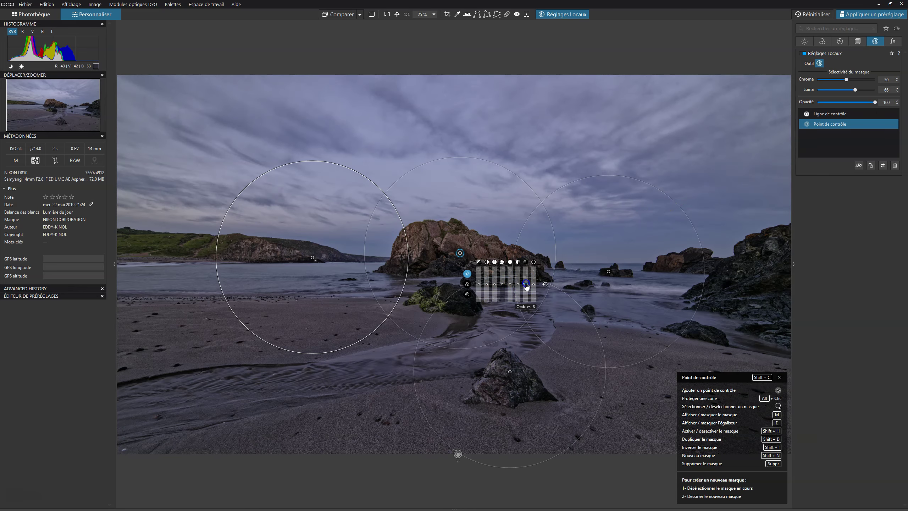
- Raise the rock control point's shadows to 18, vibrance to 32 and microcontrast to 20
{"action": "left_click_drag", "start_coordinate": [526, 285], "coordinate": [527, 281]}
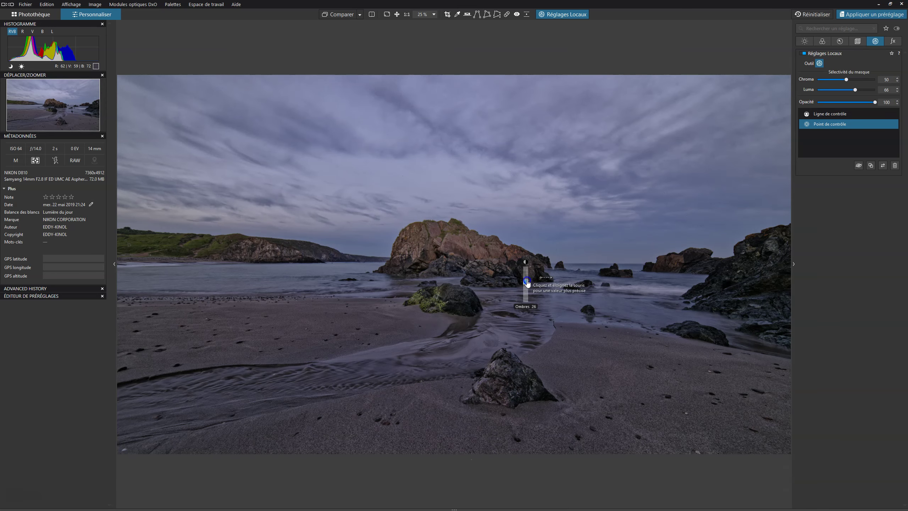
{"action": "mouse_move", "coordinate": [528, 284]}
{"action": "left_mouse_down"}
{"action": "mouse_move", "coordinate": [486, 293]}
{"action": "mouse_move", "coordinate": [501, 292]}
{"action": "left_mouse_up"}
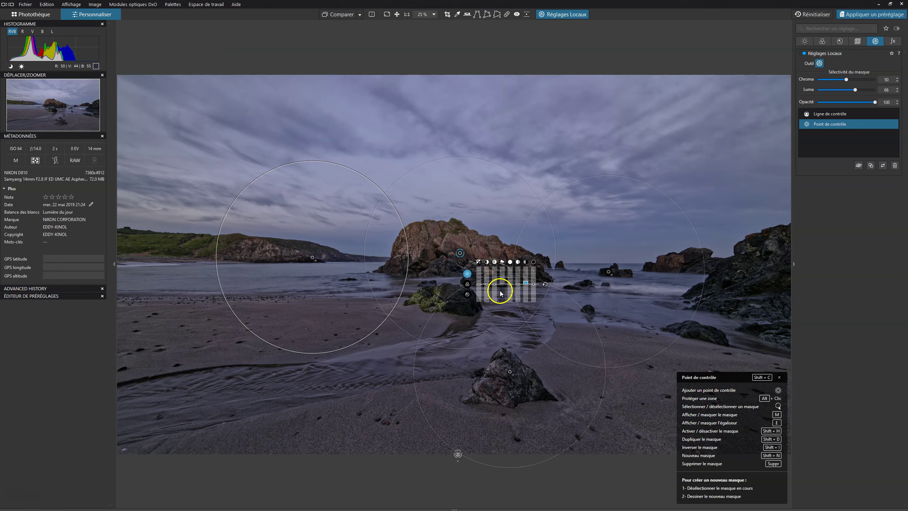
{"action": "left_click", "coordinate": [467, 285]}
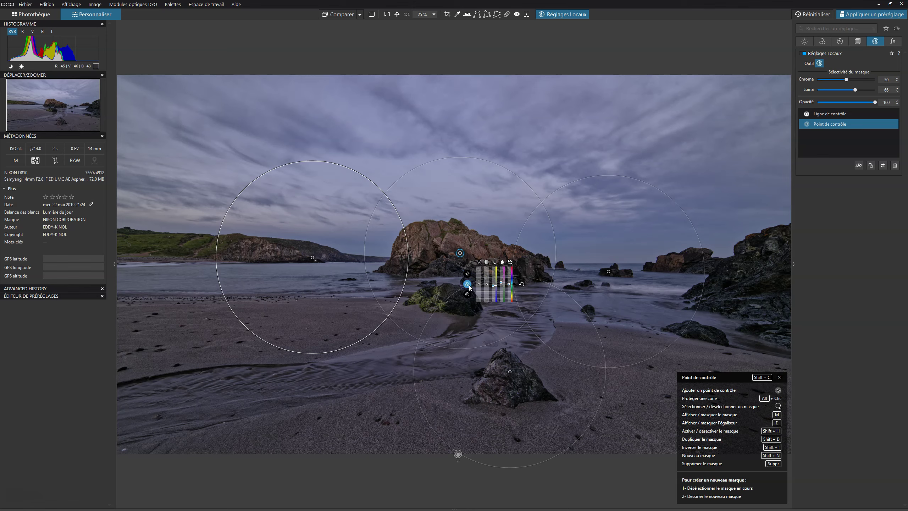
{"action": "mouse_move", "coordinate": [480, 286]}
{"action": "left_click_drag", "start_coordinate": [481, 285], "coordinate": [481, 283]}
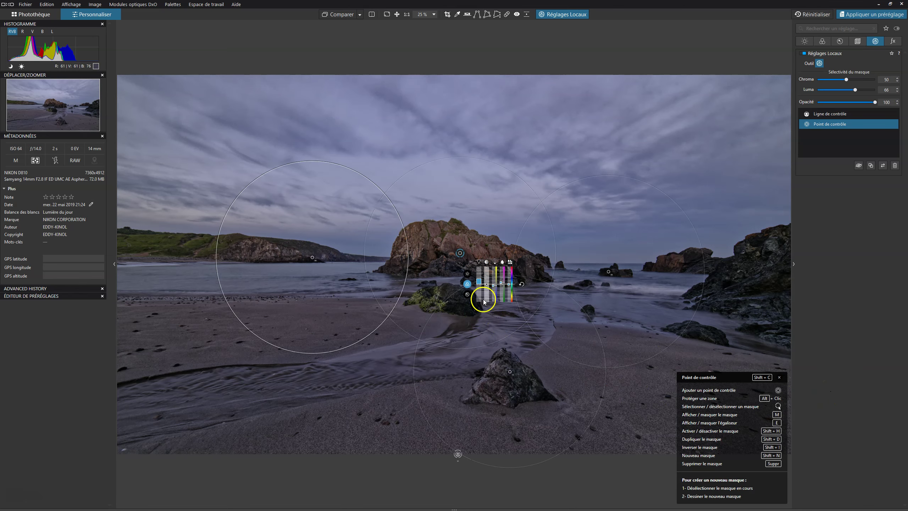
{"action": "left_click", "coordinate": [467, 273]}
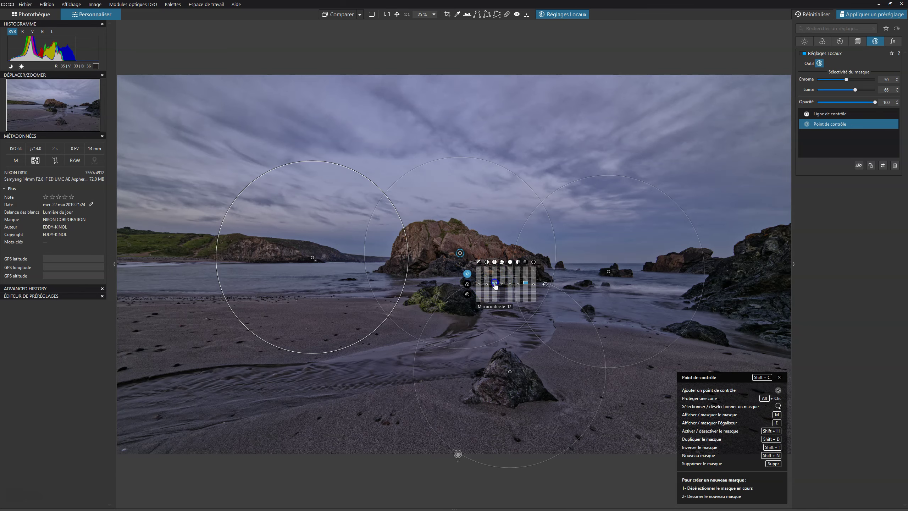
{"action": "left_click_drag", "start_coordinate": [495, 285], "coordinate": [495, 284]}
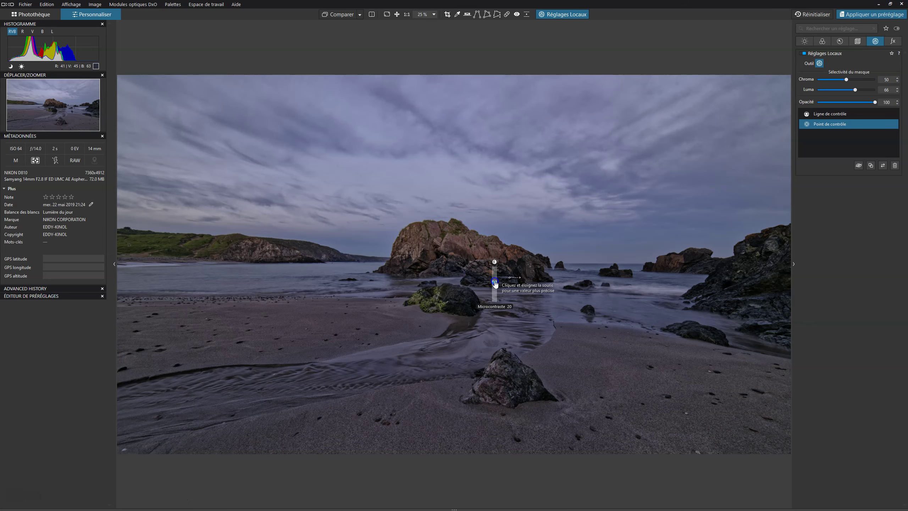
- Toggle Comparer repeatedly between the original and corrected seascape, ending on the corrected version
{"action": "scroll", "coordinate": [495, 284], "scroll_direction": "up", "scroll_amount": 3}
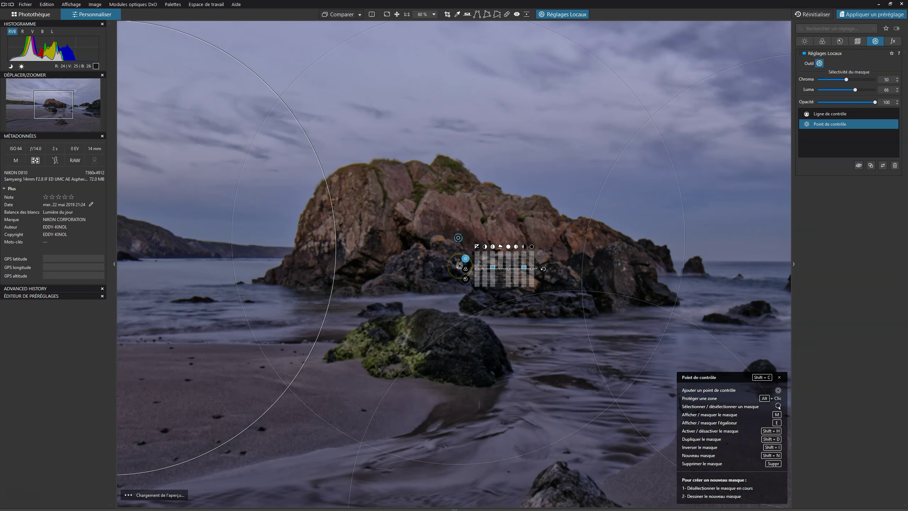
{"action": "scroll", "coordinate": [467, 257], "scroll_direction": "up", "scroll_amount": 1}
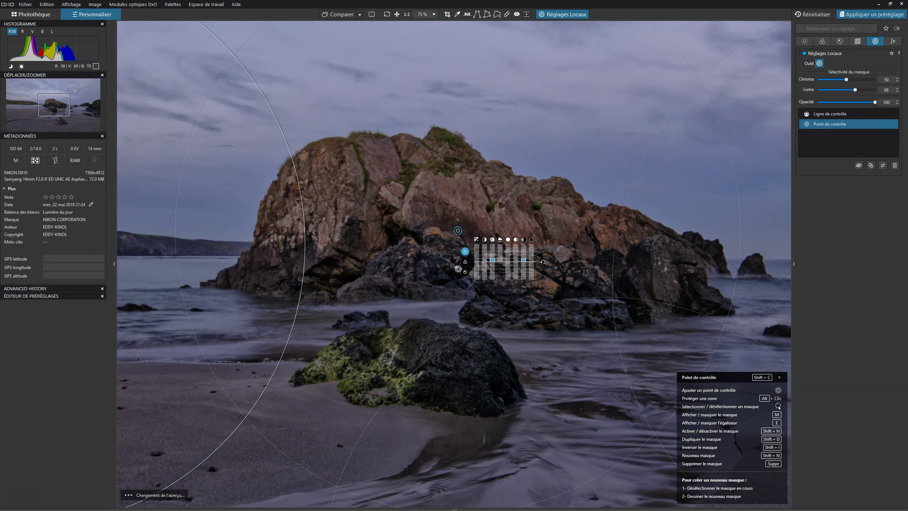
{"action": "left_click_drag", "start_coordinate": [459, 277], "coordinate": [483, 288]}
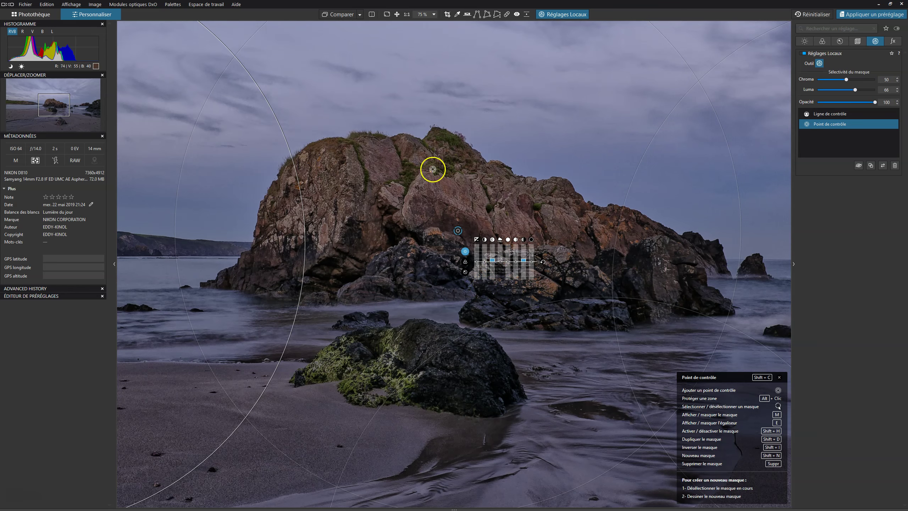
{"action": "left_click", "coordinate": [336, 14]}
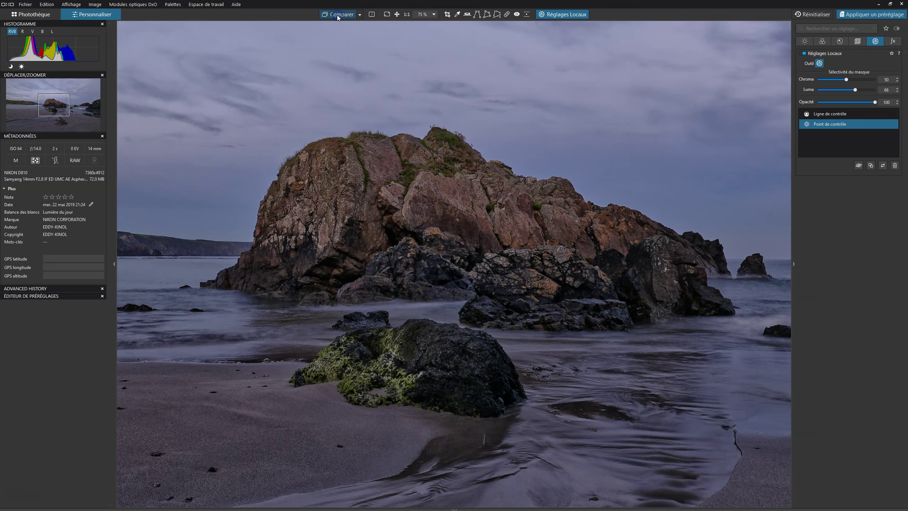
{"action": "left_click", "coordinate": [337, 15]}
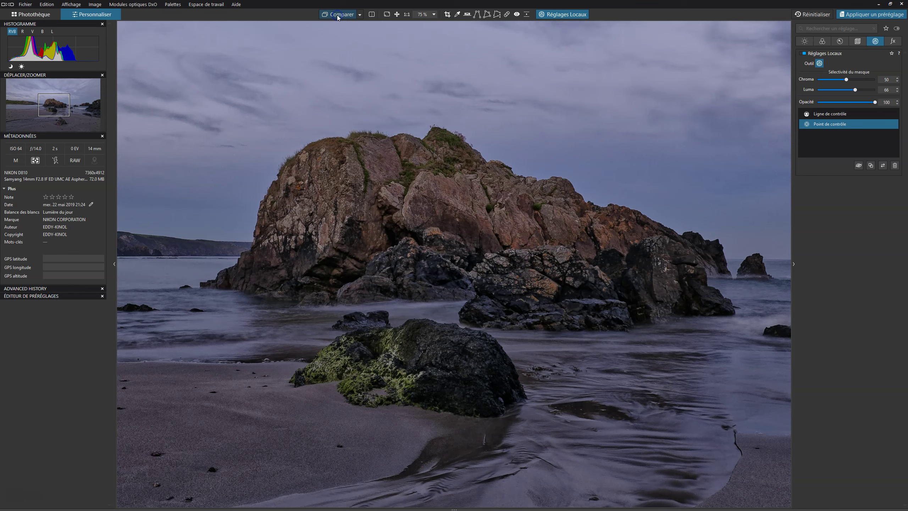
{"action": "left_click", "coordinate": [337, 15]}
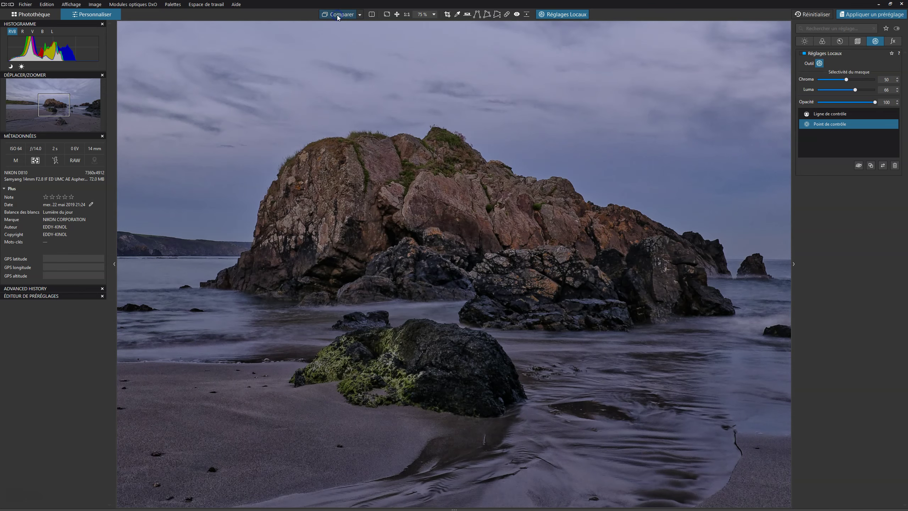
{"action": "left_click", "coordinate": [337, 15]}
{"action": "left_click", "coordinate": [337, 15]}
{"action": "left_click", "coordinate": [337, 15]}
{"action": "left_click", "coordinate": [481, 178]}
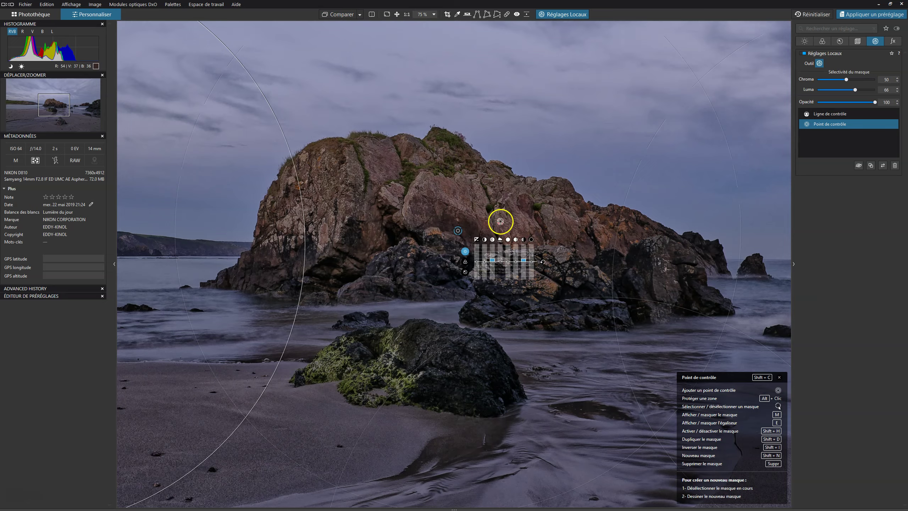
- Zoom out to 28% to see the whole beach and reselect the rock's control point
{"action": "scroll", "coordinate": [498, 219], "scroll_direction": "down", "scroll_amount": 1}
{"action": "scroll", "coordinate": [498, 219], "scroll_direction": "down", "scroll_amount": 1}
{"action": "scroll", "coordinate": [499, 218], "scroll_direction": "down", "scroll_amount": 1}
{"action": "scroll", "coordinate": [497, 220], "scroll_direction": "down", "scroll_amount": 1}
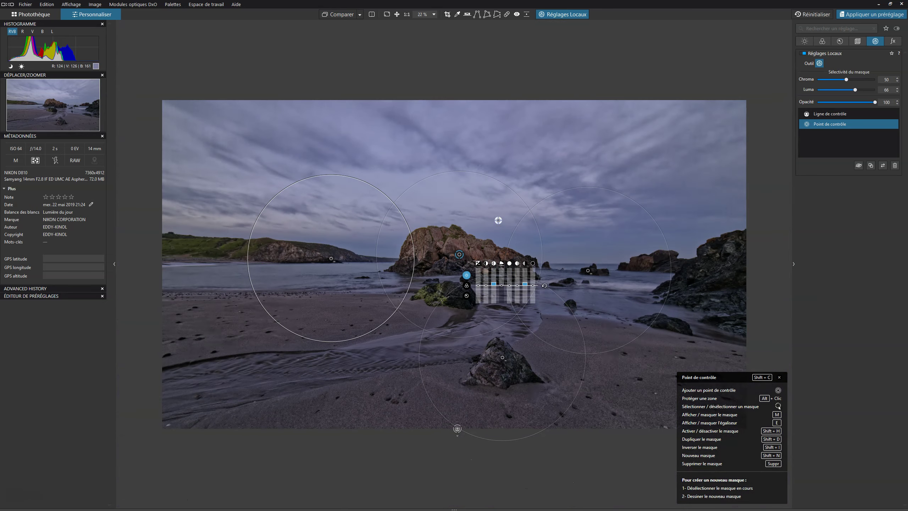
{"action": "scroll", "coordinate": [498, 221], "scroll_direction": "up", "scroll_amount": 1}
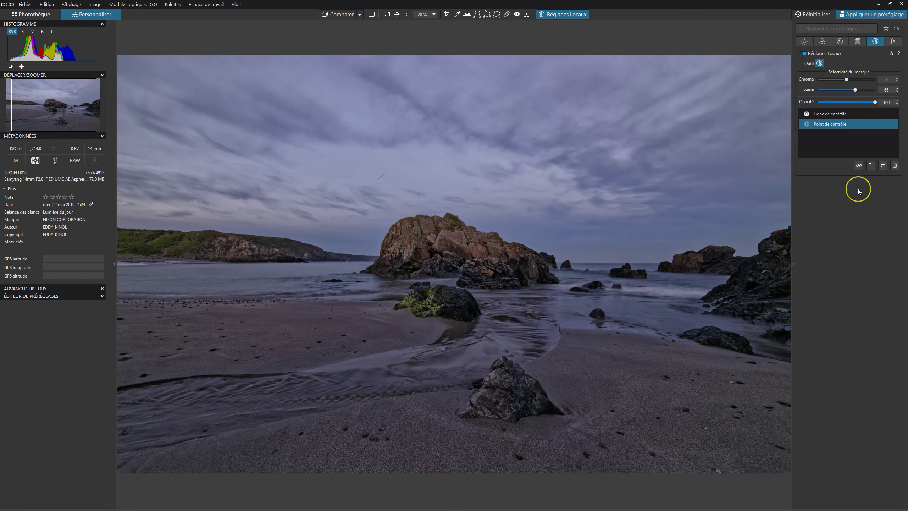
{"action": "left_click", "coordinate": [873, 155]}
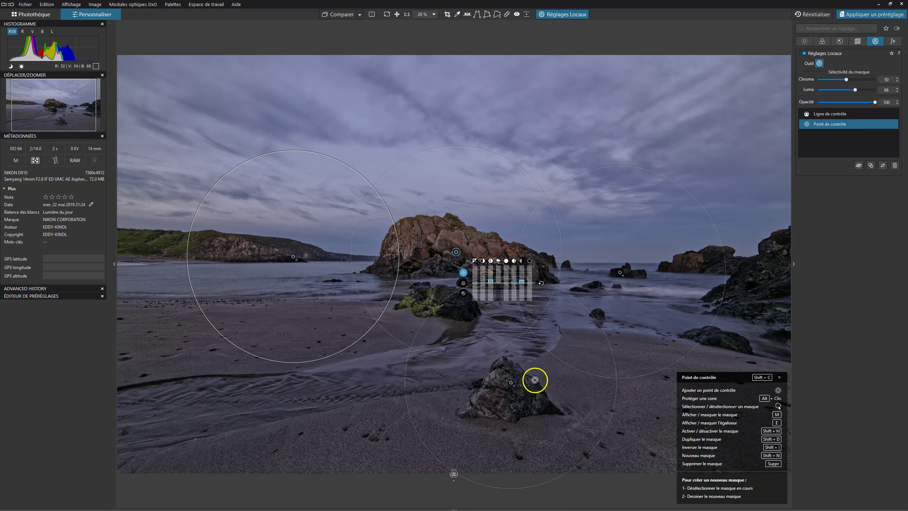
- Place a Control Point on the pointed foreground rock, shrinking and recentring its mask circle
{"action": "right_click", "coordinate": [635, 396]}
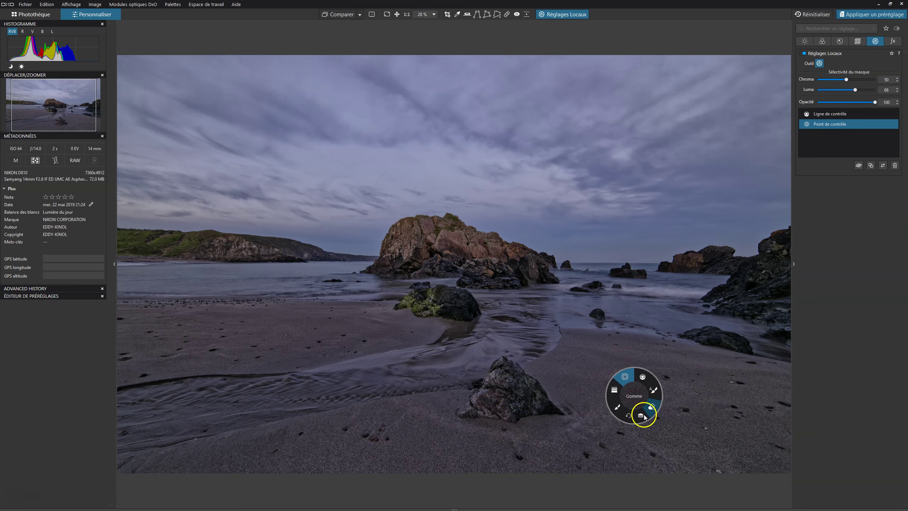
{"action": "left_click", "coordinate": [501, 387]}
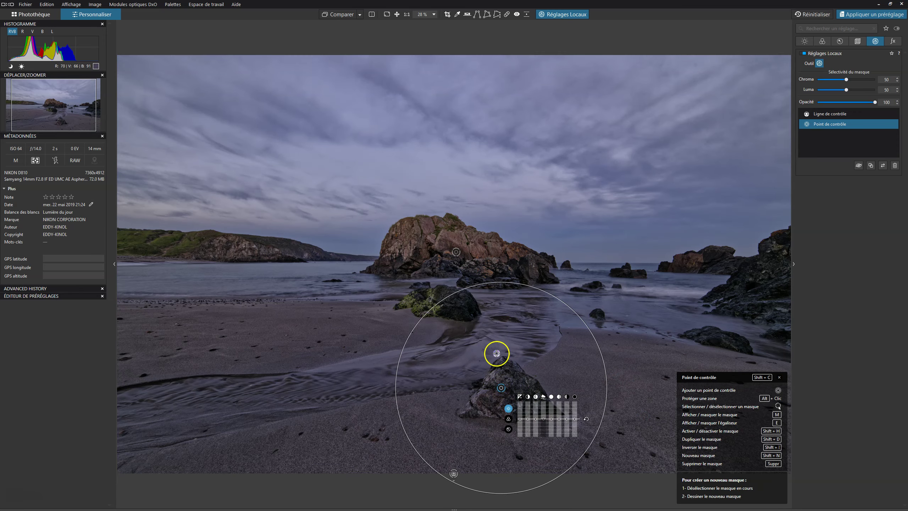
{"action": "key", "text": "m"}
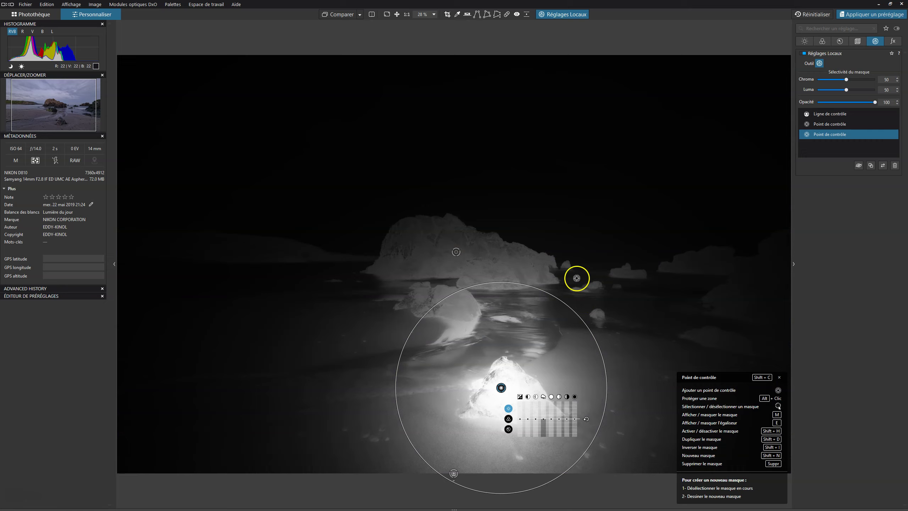
{"action": "left_click_drag", "start_coordinate": [464, 288], "coordinate": [493, 345]}
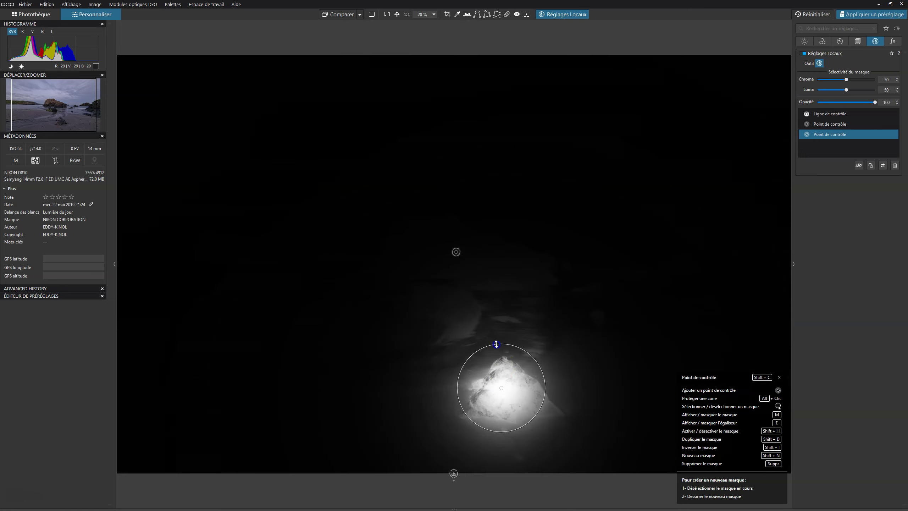
{"action": "left_click_drag", "start_coordinate": [504, 388], "coordinate": [508, 389]}
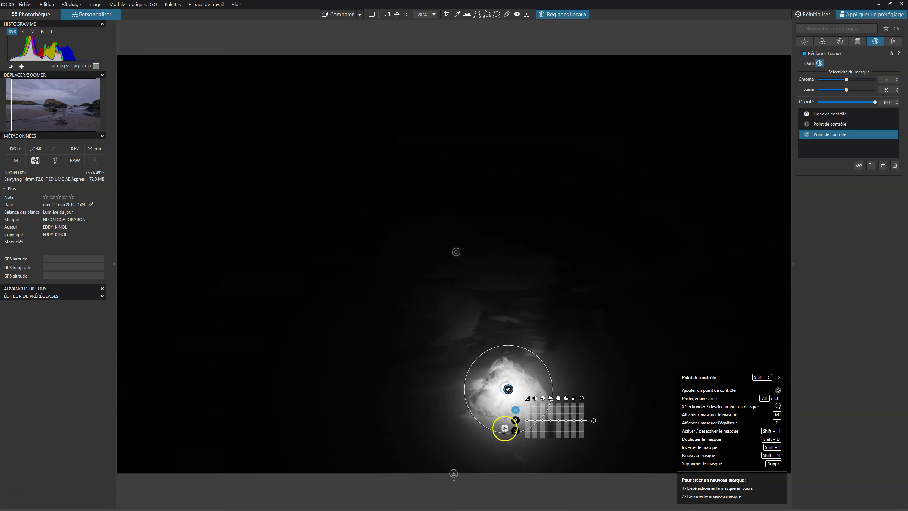
- Add a point on the sand above and set the mask to luma 60, chroma 10
{"action": "left_click", "coordinate": [535, 324]}
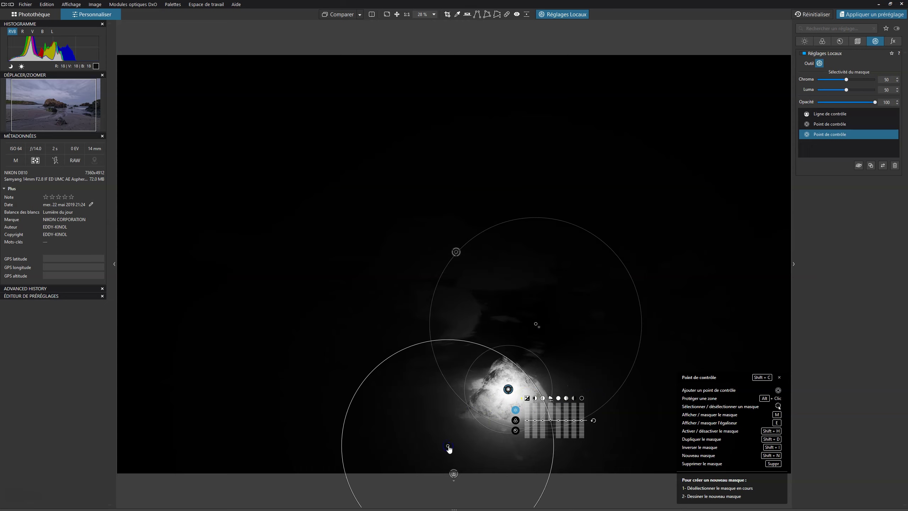
{"action": "left_click", "coordinate": [483, 434]}
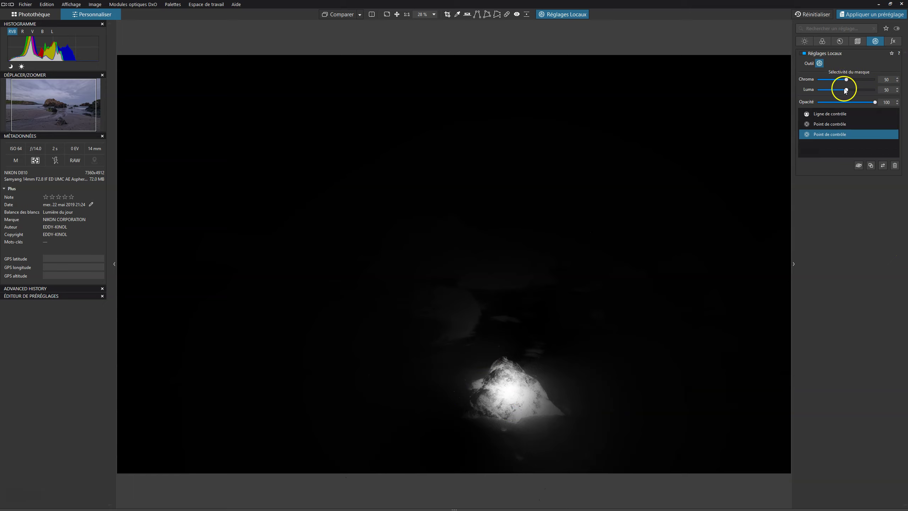
{"action": "left_click_drag", "start_coordinate": [846, 89], "coordinate": [851, 89]}
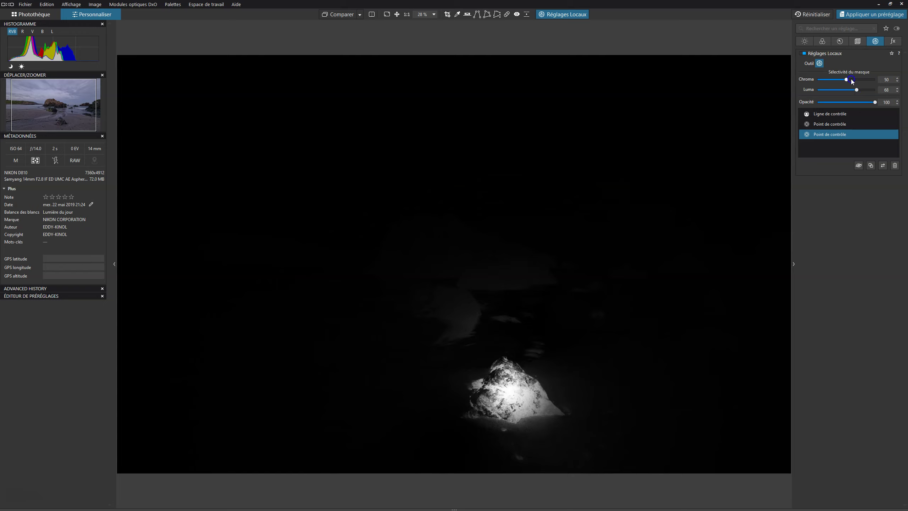
{"action": "mouse_move", "coordinate": [849, 80]}
{"action": "left_mouse_down"}
{"action": "mouse_move", "coordinate": [857, 84]}
{"action": "mouse_move", "coordinate": [833, 86]}
{"action": "left_mouse_up"}
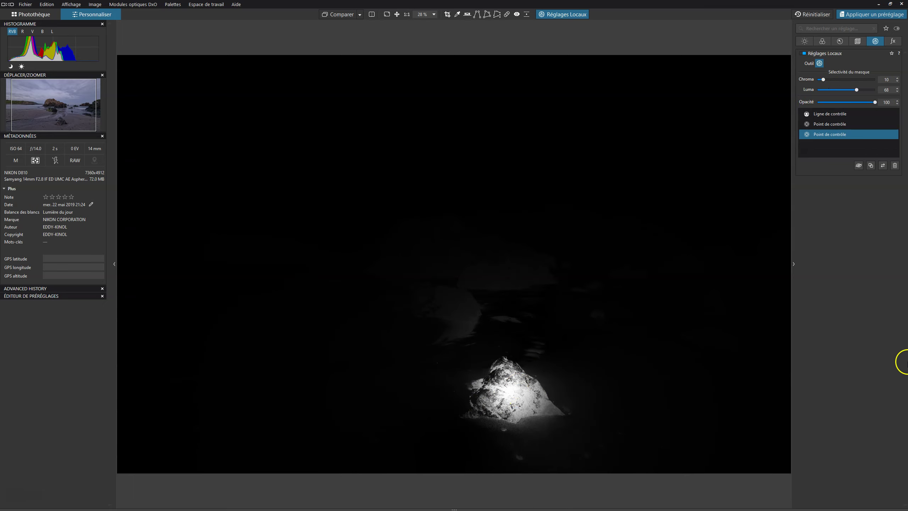
{"action": "mouse_move", "coordinate": [482, 307]}
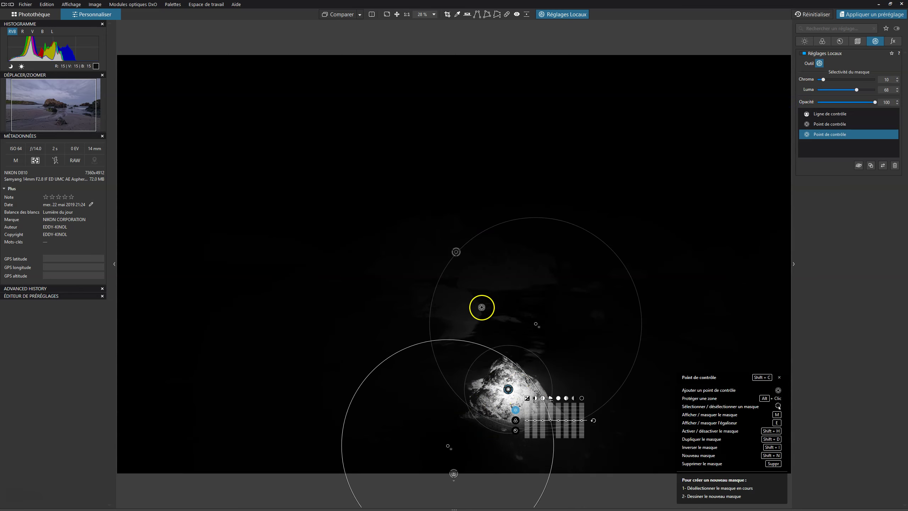
- Lift the foreground rock's shadows to 16 and midtones to about 36, nudging highlights up slightly
{"action": "left_click", "coordinate": [481, 307]}
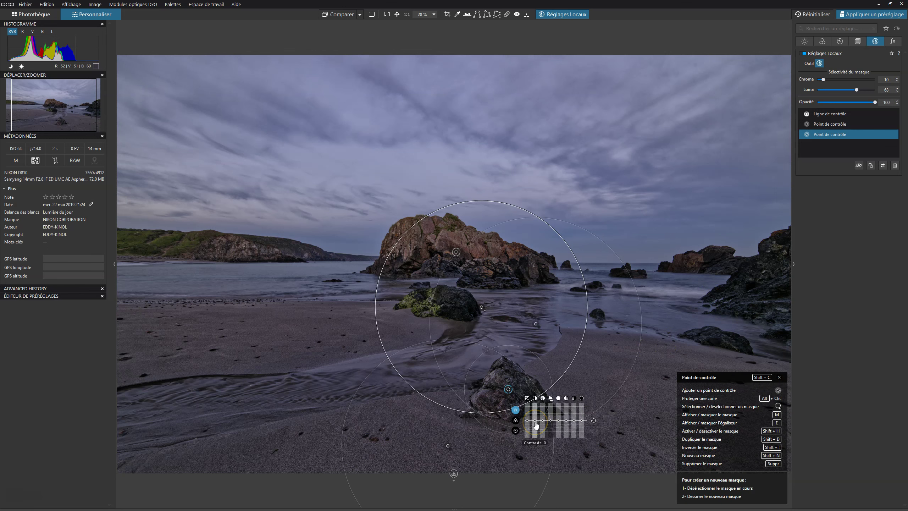
{"action": "left_click", "coordinate": [554, 423]}
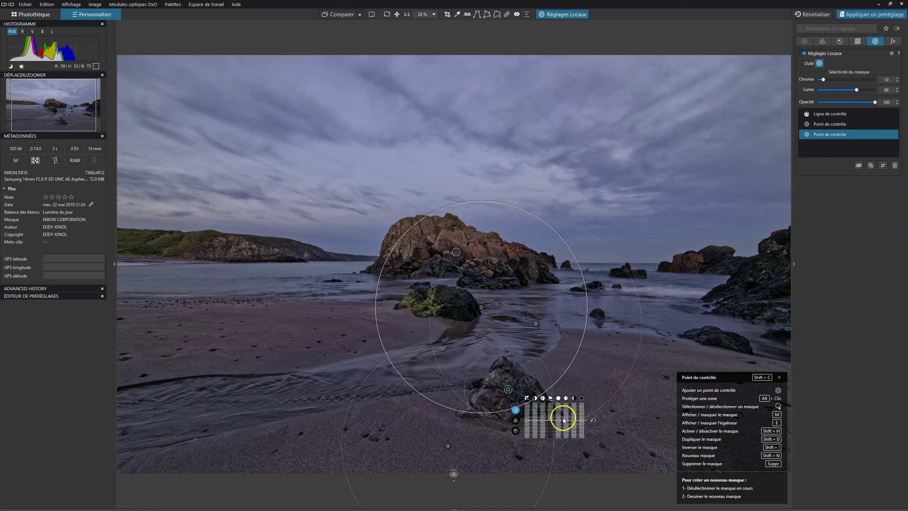
{"action": "left_click_drag", "start_coordinate": [572, 421], "coordinate": [574, 421]}
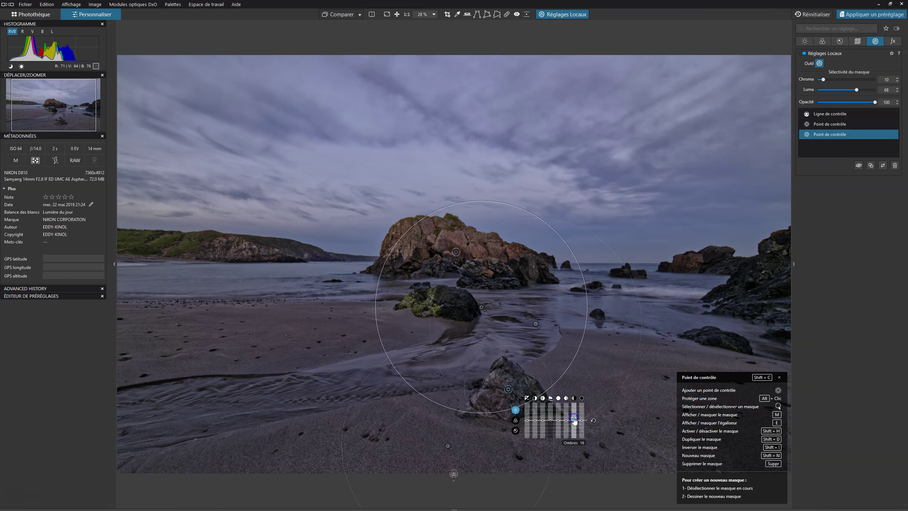
{"action": "left_click_drag", "start_coordinate": [567, 421], "coordinate": [568, 417]}
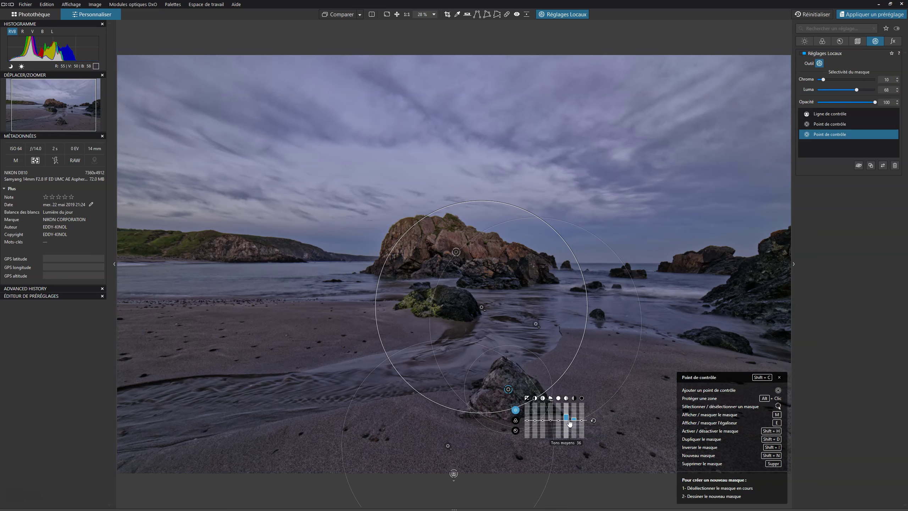
{"action": "left_click", "coordinate": [559, 421]}
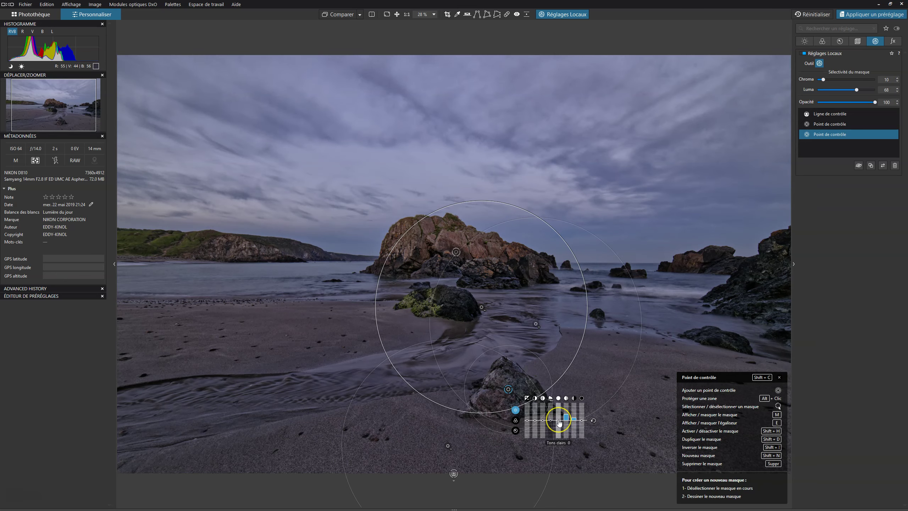
{"action": "left_click_drag", "start_coordinate": [559, 423], "coordinate": [559, 425]}
{"action": "left_click", "coordinate": [906, 318]}
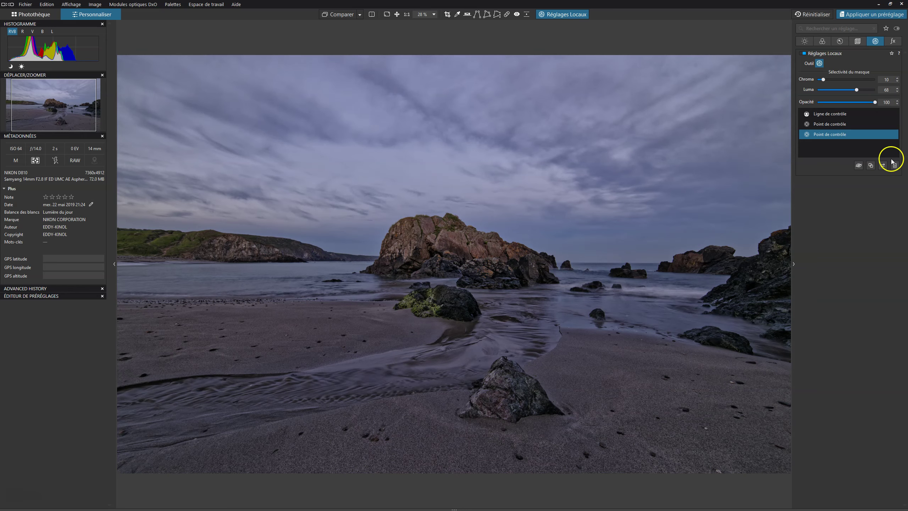
- Compare the rock with its adjustment off, then add microcontrast 14 and ClearView Plus, fitting to screen
{"action": "left_click", "coordinate": [891, 135]}
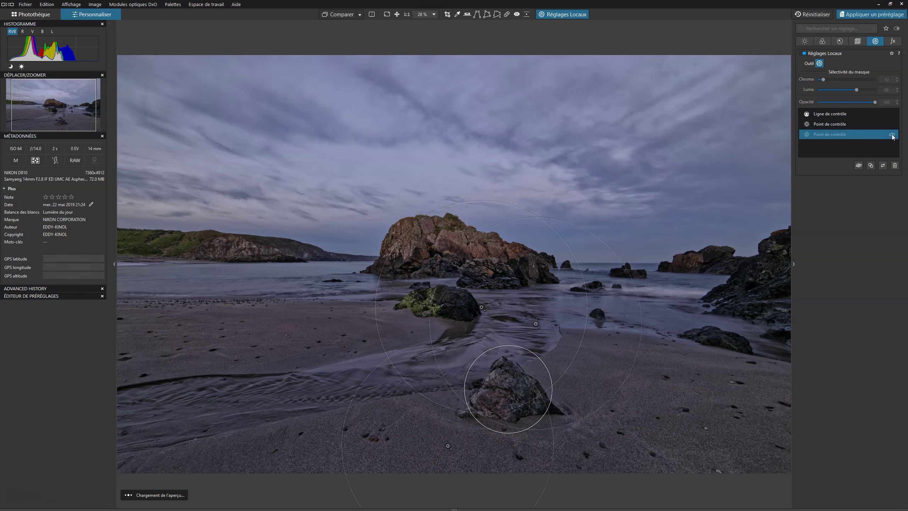
{"action": "left_click", "coordinate": [892, 135]}
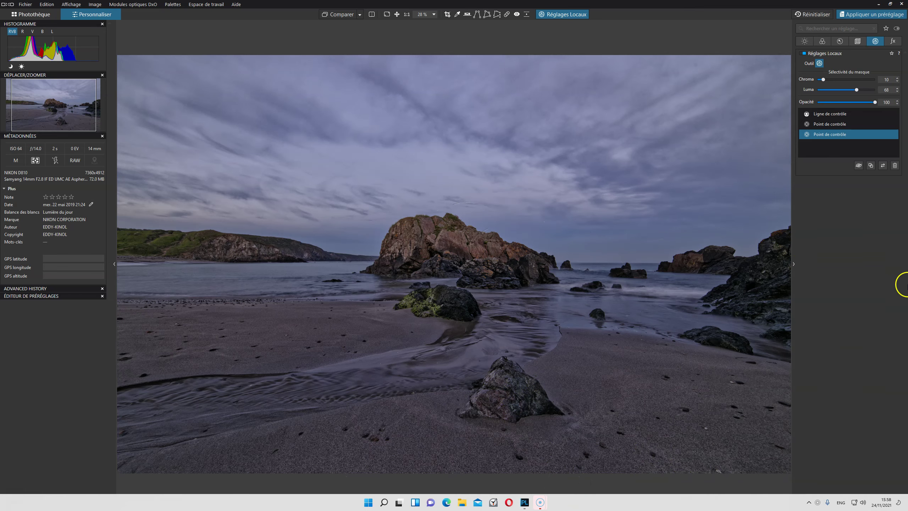
{"action": "mouse_move", "coordinate": [543, 421]}
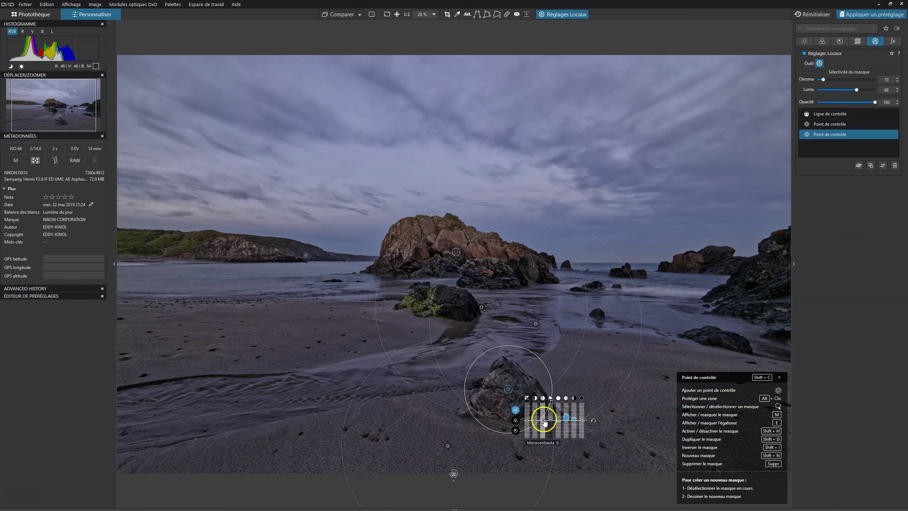
{"action": "left_click_drag", "start_coordinate": [542, 421], "coordinate": [543, 424]}
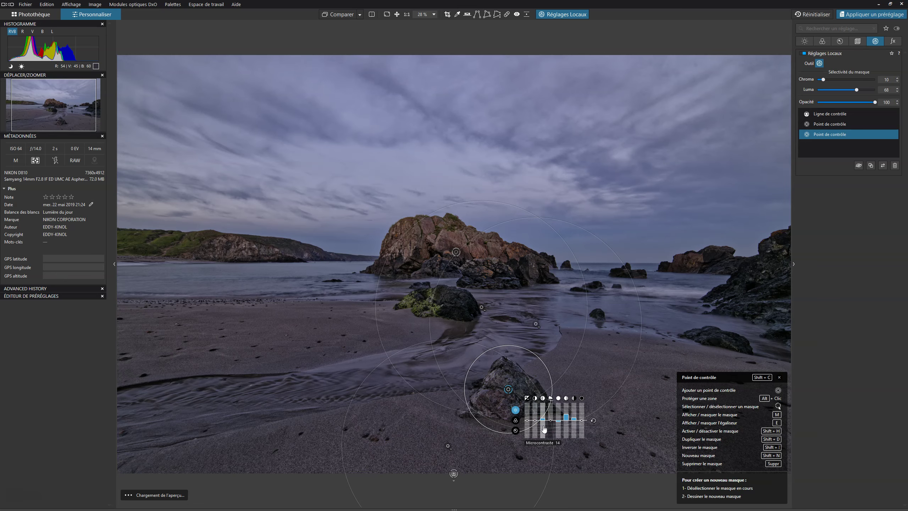
{"action": "left_click_drag", "start_coordinate": [552, 422], "coordinate": [551, 420]}
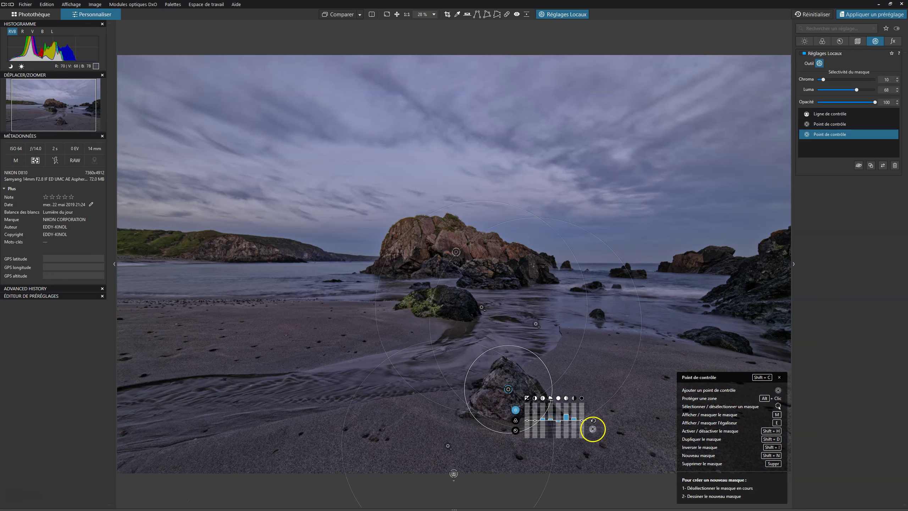
{"action": "scroll", "coordinate": [519, 382], "scroll_direction": "up", "scroll_amount": 3}
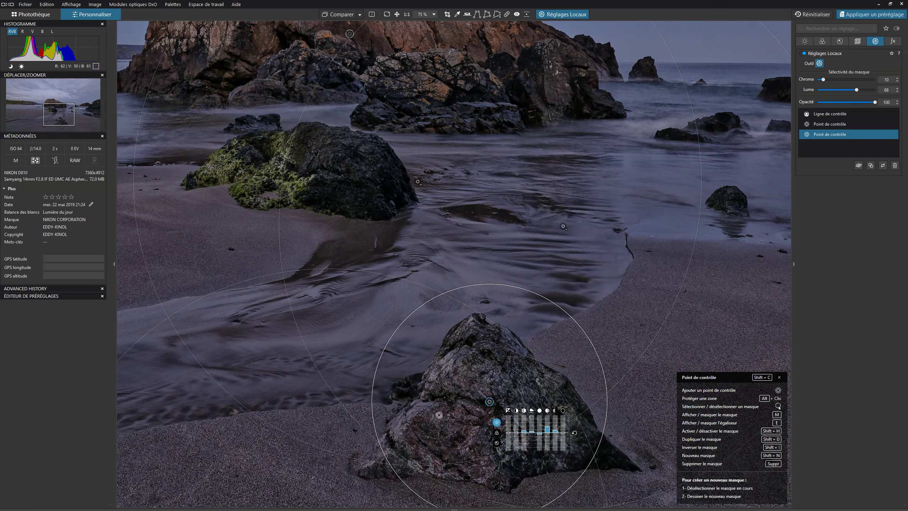
{"action": "key", "text": "ctrl+0"}
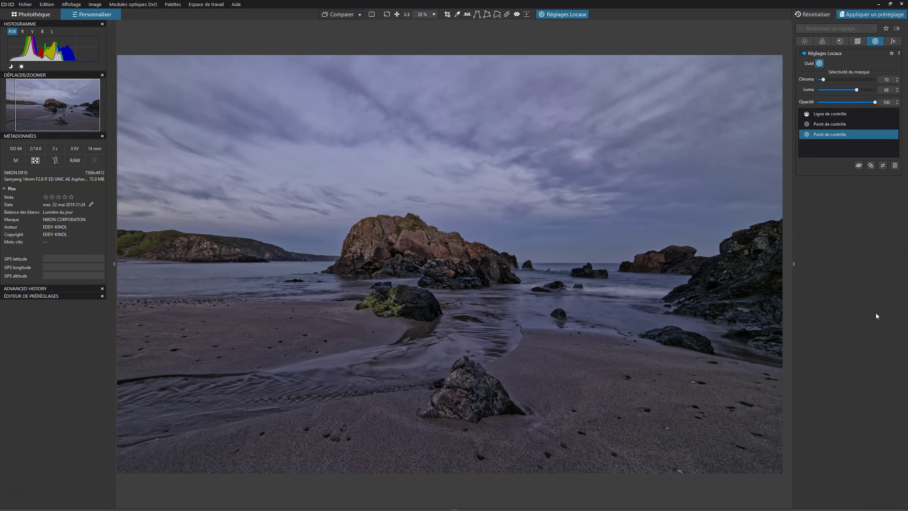
- Leave local adjustments and sample the sea's blue with the Couleur tab's HSL eyedropper
{"action": "left_click", "coordinate": [877, 296]}
{"action": "left_click", "coordinate": [563, 16]}
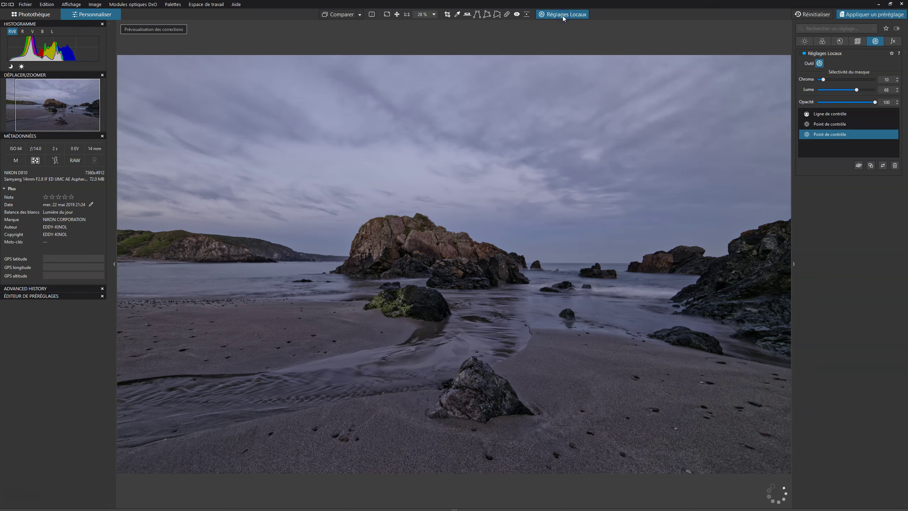
{"action": "left_click", "coordinate": [563, 15]}
{"action": "left_click_drag", "start_coordinate": [688, 304], "coordinate": [687, 265]}
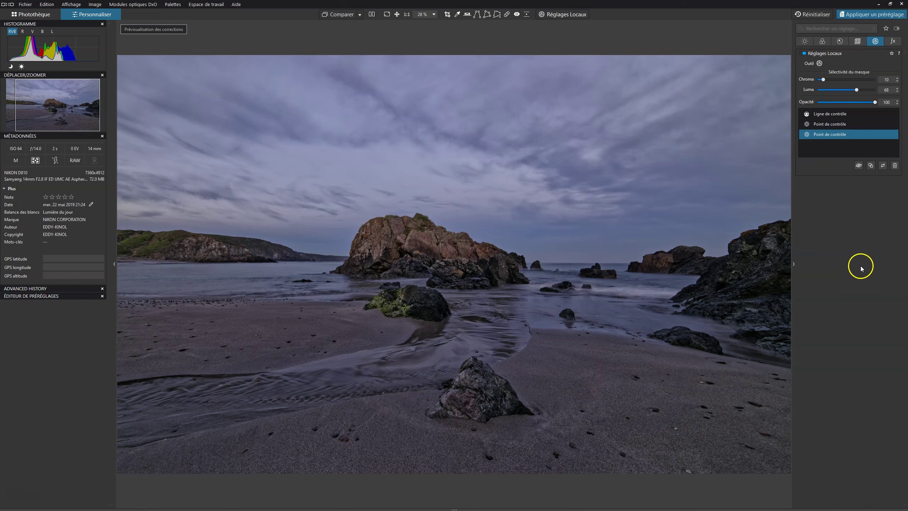
{"action": "left_click", "coordinate": [822, 42]}
{"action": "left_click", "coordinate": [848, 370]}
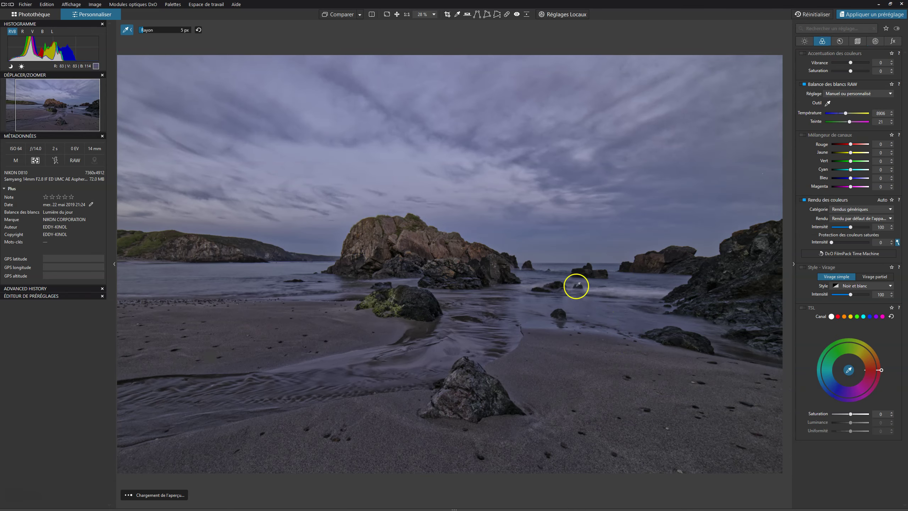
{"action": "left_click", "coordinate": [629, 275]}
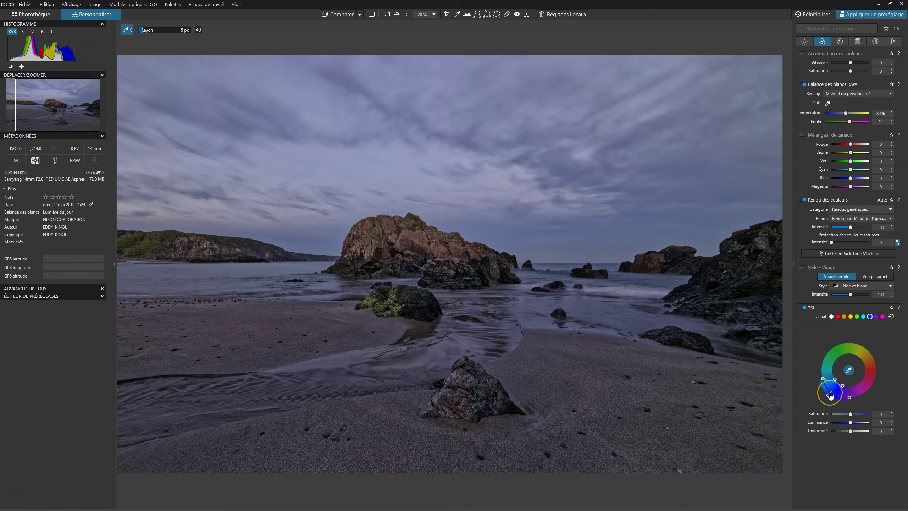
- Set the blue channel to saturation 27 and luminance -40, reshaping the blue hue range
{"action": "left_click_drag", "start_coordinate": [829, 396], "coordinate": [830, 398]}
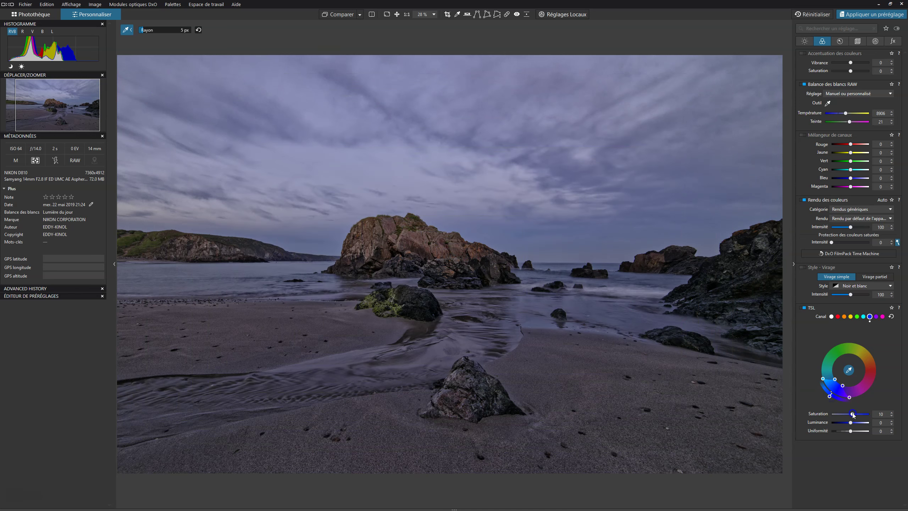
{"action": "left_click_drag", "start_coordinate": [850, 414], "coordinate": [853, 414]}
{"action": "left_click_drag", "start_coordinate": [850, 422], "coordinate": [849, 423]}
{"action": "left_click_drag", "start_coordinate": [848, 424], "coordinate": [844, 424]}
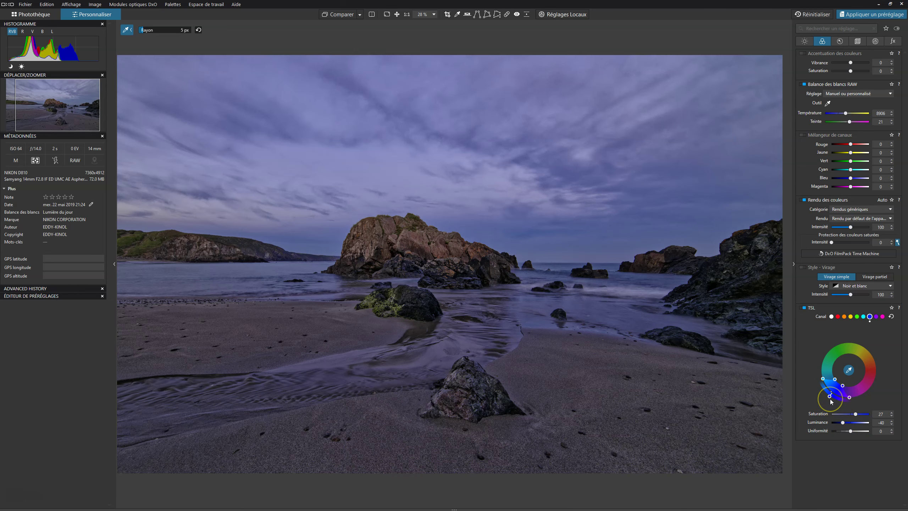
{"action": "left_click_drag", "start_coordinate": [830, 397], "coordinate": [825, 394]}
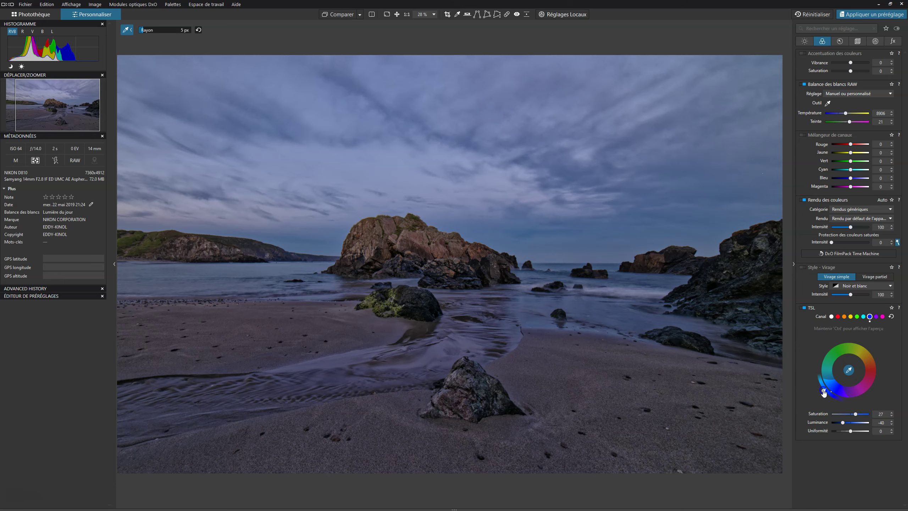
{"action": "left_click_drag", "start_coordinate": [824, 393], "coordinate": [825, 394]}
{"action": "left_click_drag", "start_coordinate": [825, 396], "coordinate": [826, 396]}
{"action": "left_click", "coordinate": [817, 393]}
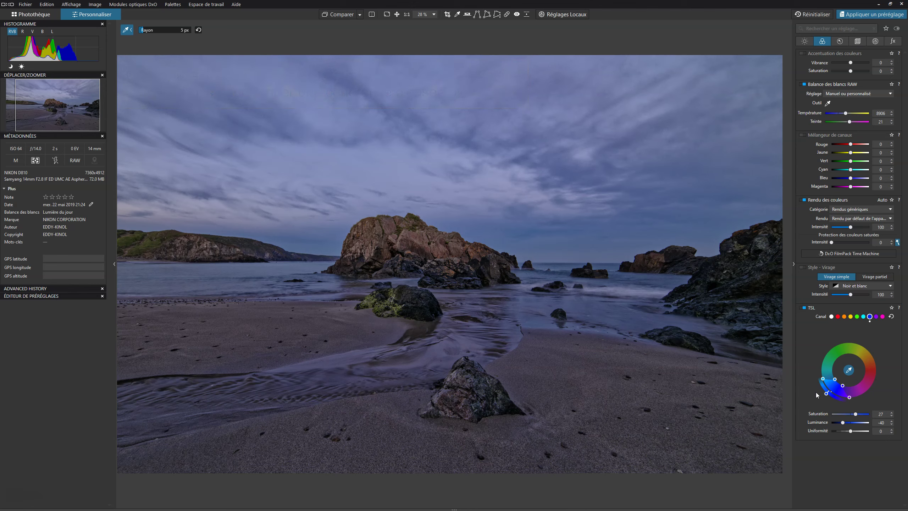
- Enable local adjustments and choose the Pinceau brush at 21% opacity
{"action": "left_click", "coordinate": [557, 15]}
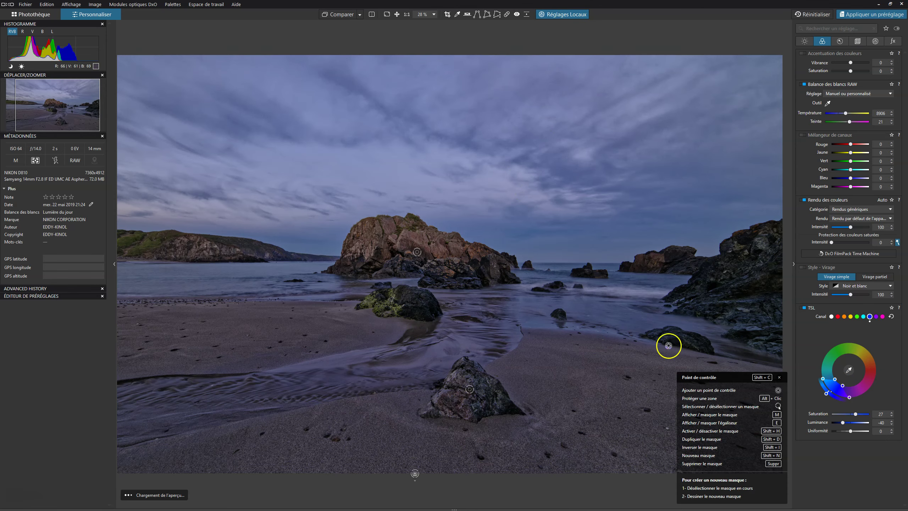
{"action": "right_click", "coordinate": [572, 301]}
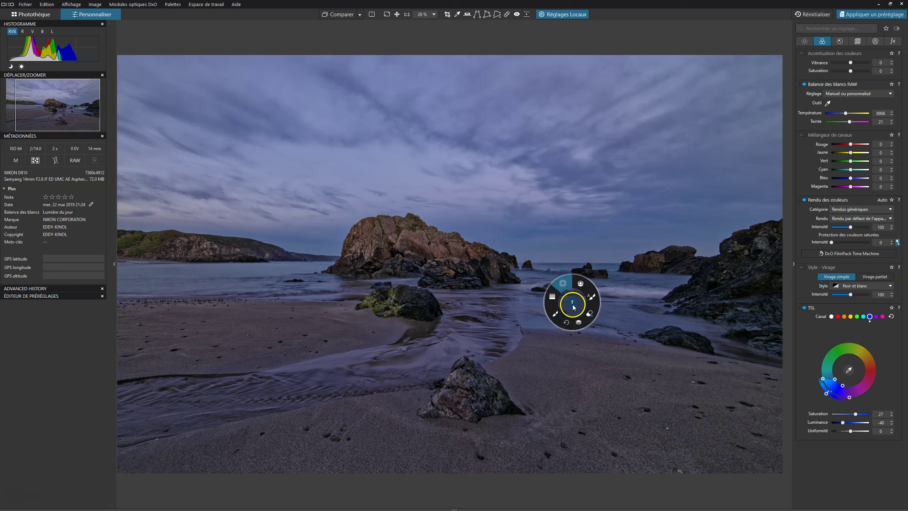
{"action": "left_click", "coordinate": [592, 295]}
{"action": "right_click", "coordinate": [590, 296]}
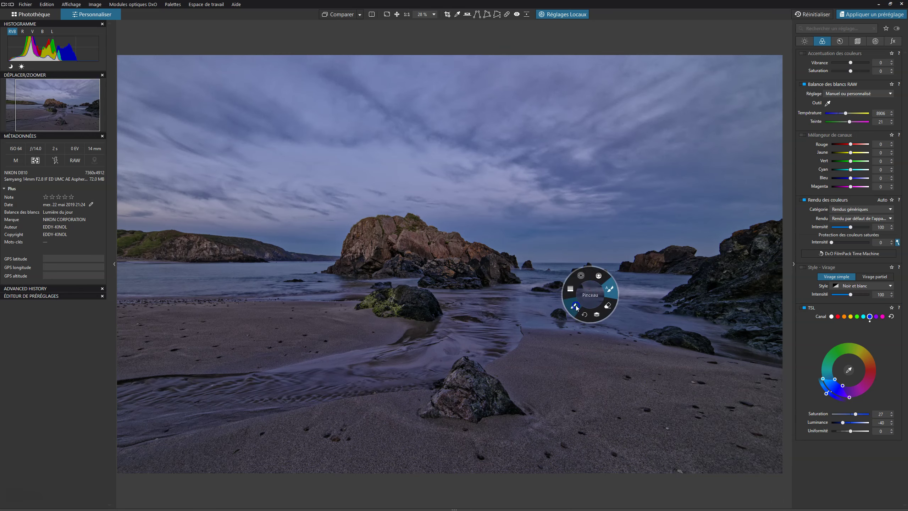
{"action": "left_click", "coordinate": [578, 308]}
{"action": "left_click_drag", "start_coordinate": [315, 30], "coordinate": [314, 33]}
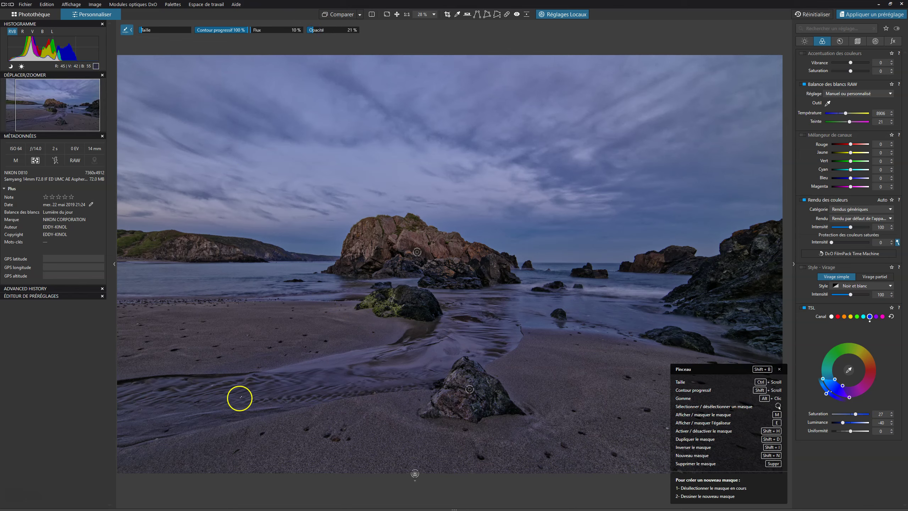
- Preset the brush exposure to 2.23 and paint the mask along the foreground water channel
{"action": "right_click", "coordinate": [239, 398]}
{"action": "left_click", "coordinate": [222, 409]}
{"action": "right_click", "coordinate": [216, 404]}
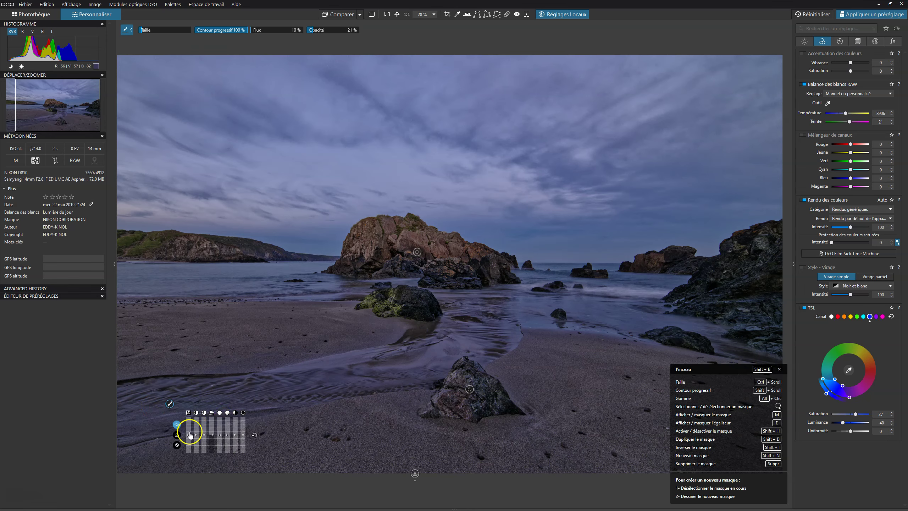
{"action": "left_click_drag", "start_coordinate": [188, 432], "coordinate": [250, 378]}
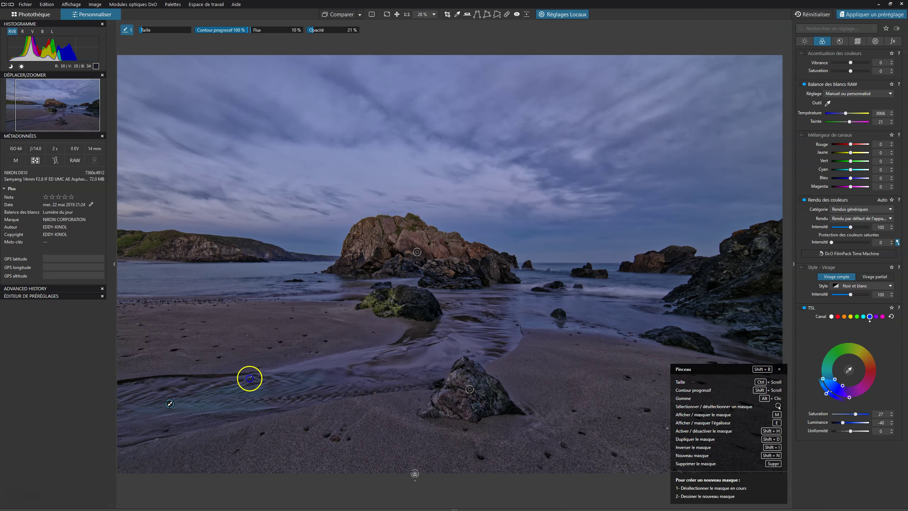
{"action": "left_click_drag", "start_coordinate": [250, 378], "coordinate": [427, 347]}
{"action": "left_click", "coordinate": [433, 352]}
- Raise ClearView Plus and exposure for the painted water area
{"action": "left_click", "coordinate": [242, 413]}
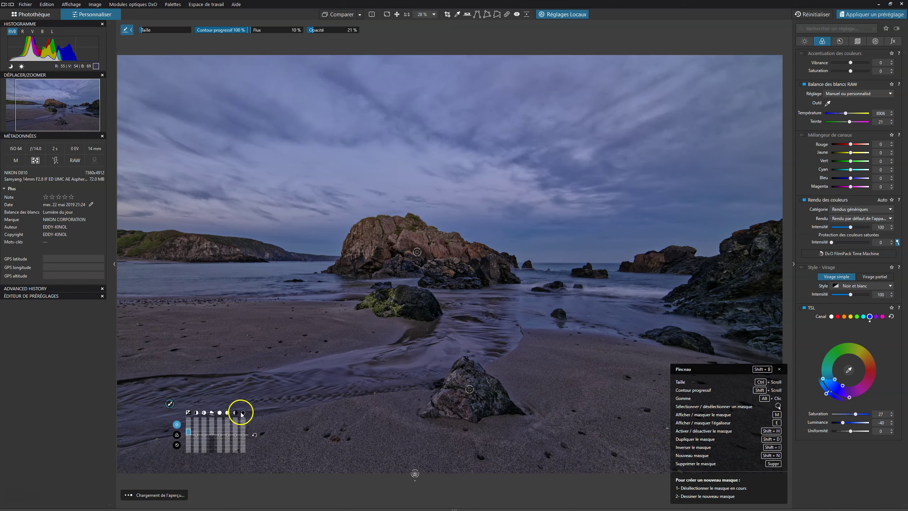
{"action": "left_click", "coordinate": [222, 434]}
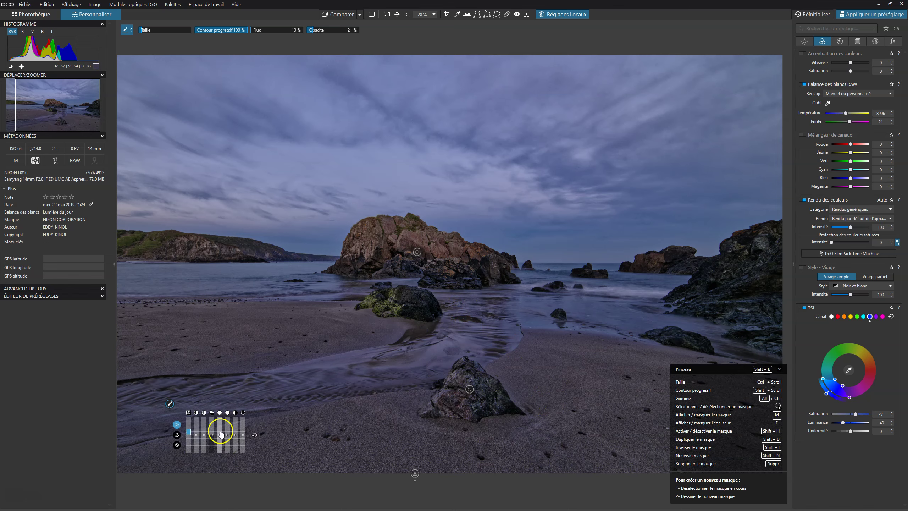
{"action": "left_click_drag", "start_coordinate": [222, 434], "coordinate": [213, 432]}
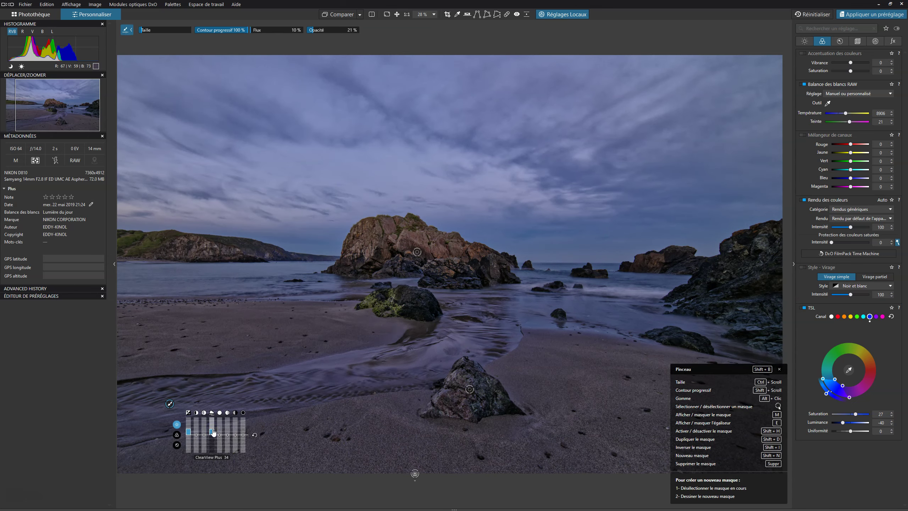
{"action": "left_click_drag", "start_coordinate": [188, 431], "coordinate": [191, 426]}
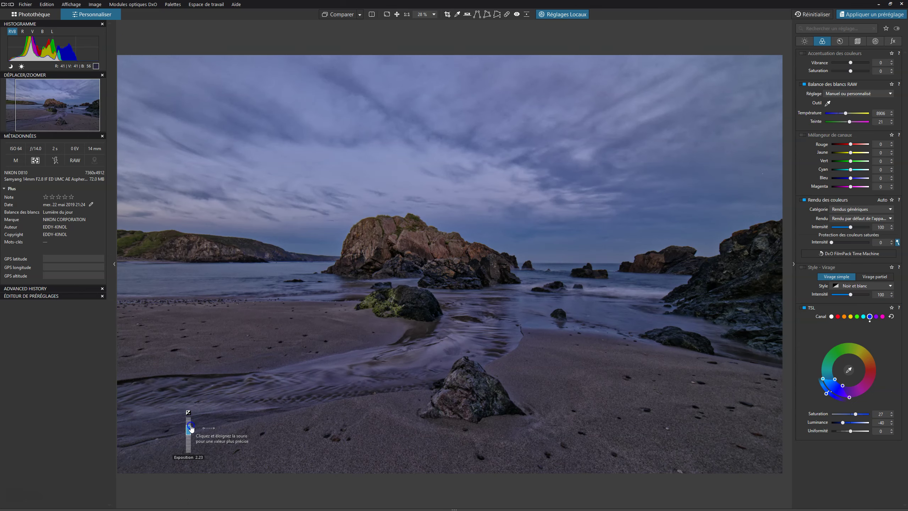
{"action": "left_click_drag", "start_coordinate": [190, 428], "coordinate": [190, 429]}
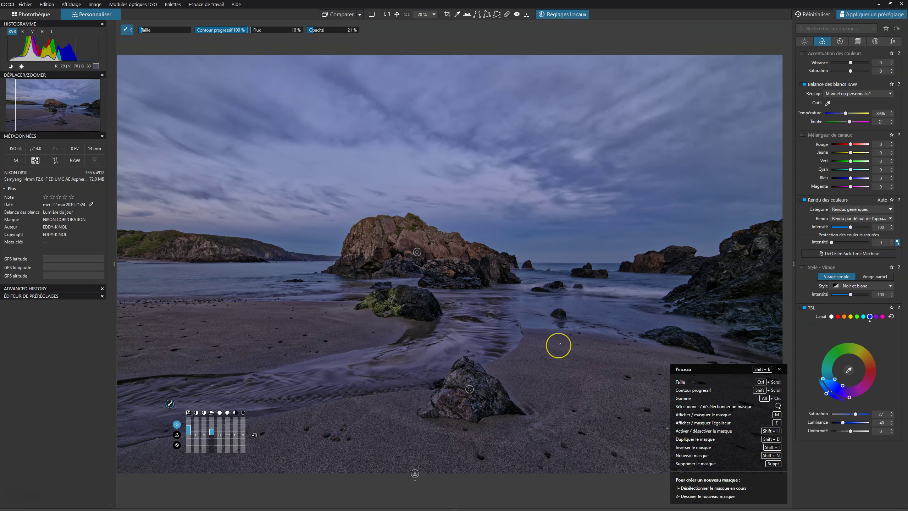
- Auto-mask the large central rock with the Auto Mask local tool
{"action": "right_click", "coordinate": [427, 303]}
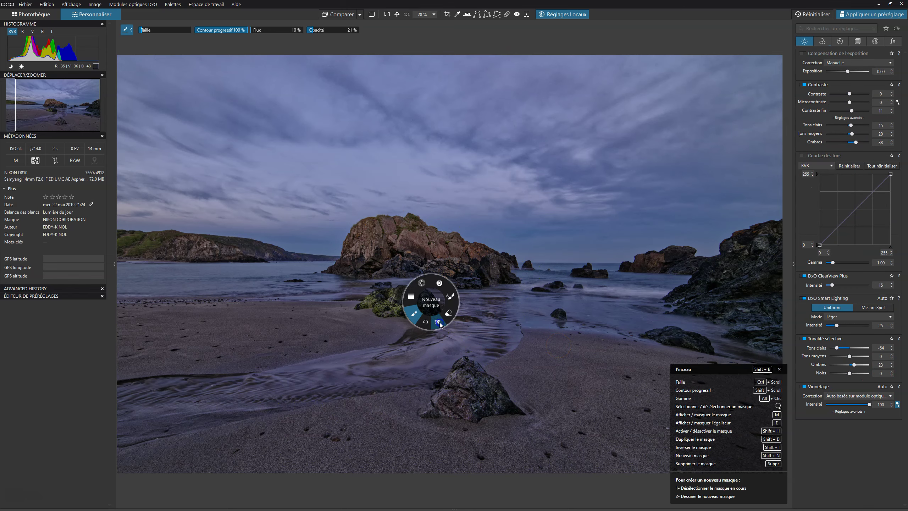
{"action": "right_click", "coordinate": [485, 321]}
{"action": "left_click", "coordinate": [506, 314]}
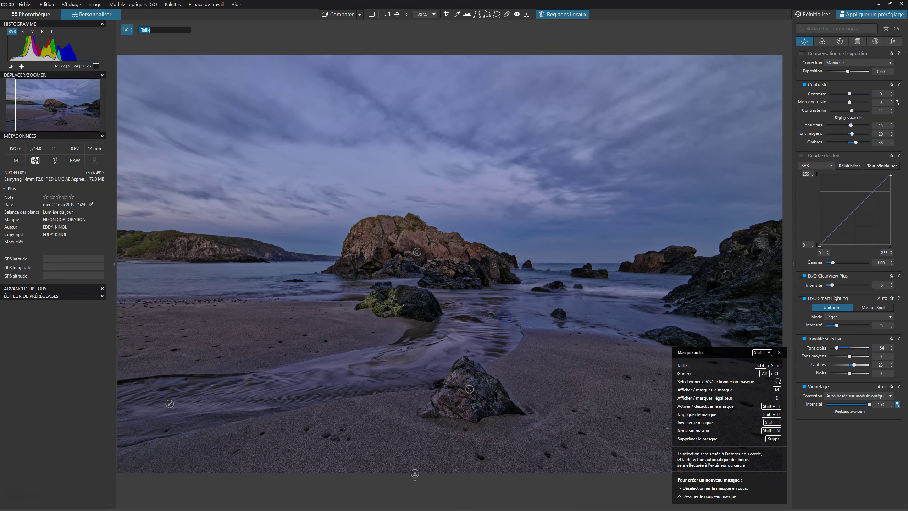
{"action": "mouse_move", "coordinate": [361, 240]}
{"action": "left_mouse_down"}
{"action": "mouse_move", "coordinate": [344, 265]}
{"action": "mouse_move", "coordinate": [370, 227]}
{"action": "mouse_move", "coordinate": [439, 237]}
{"action": "mouse_move", "coordinate": [423, 246]}
{"action": "mouse_move", "coordinate": [458, 266]}
{"action": "mouse_move", "coordinate": [359, 259]}
{"action": "left_mouse_up"}
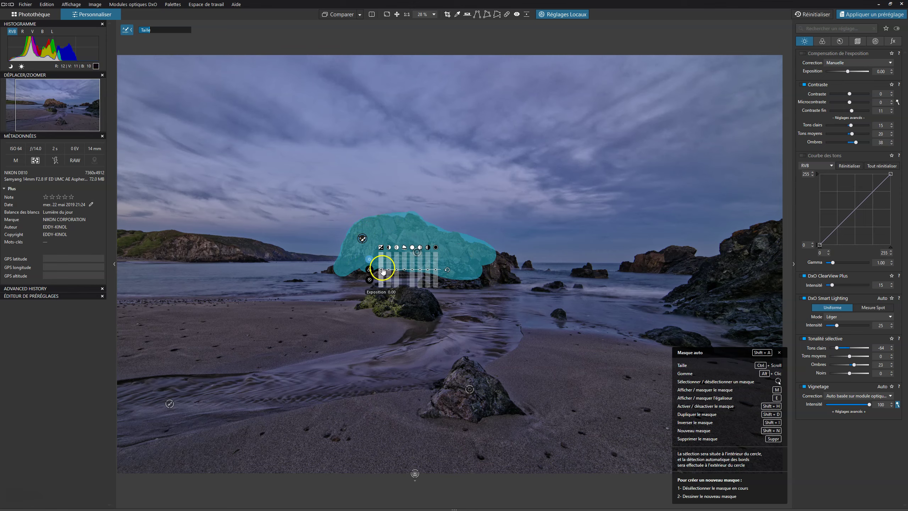
- Set the central rock mask's local exposure to 0.63
{"action": "left_click", "coordinate": [381, 269]}
{"action": "left_click_drag", "start_coordinate": [382, 269], "coordinate": [382, 263]}
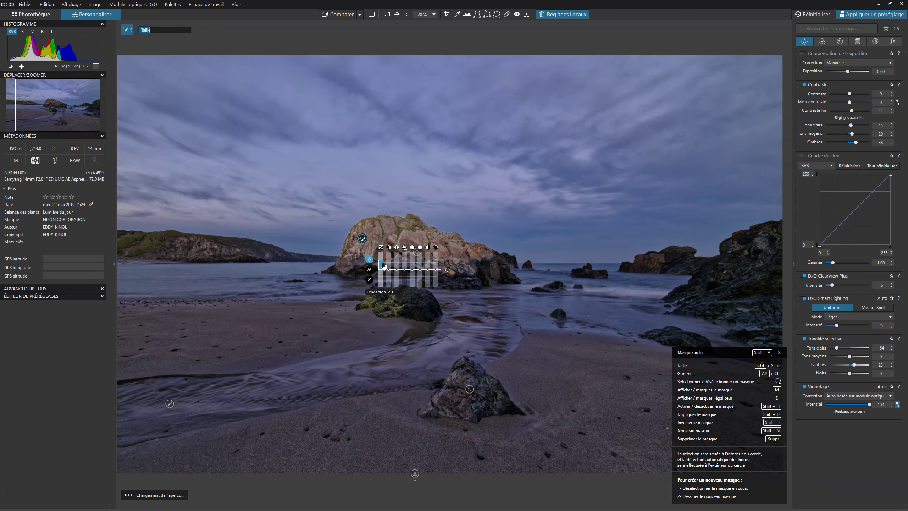
{"action": "left_click", "coordinate": [381, 266]}
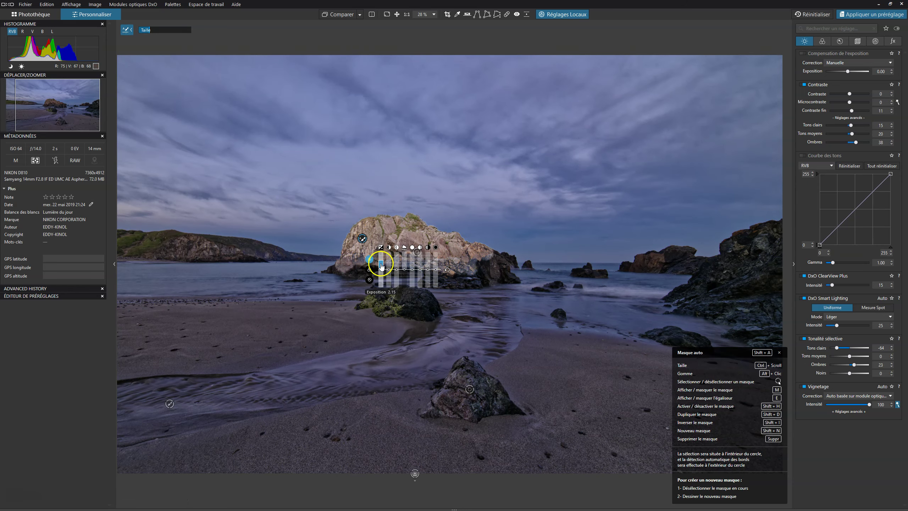
{"action": "left_click_drag", "start_coordinate": [381, 265], "coordinate": [381, 269]}
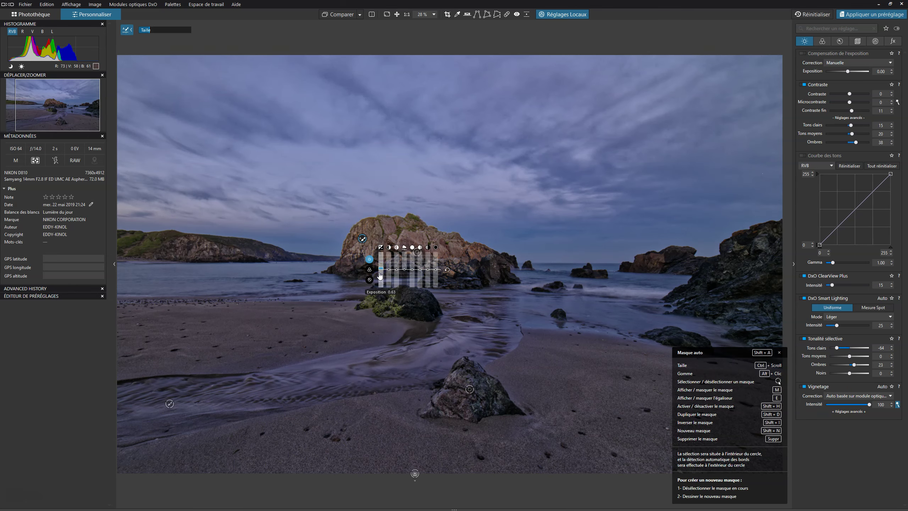
{"action": "left_click", "coordinate": [485, 268]}
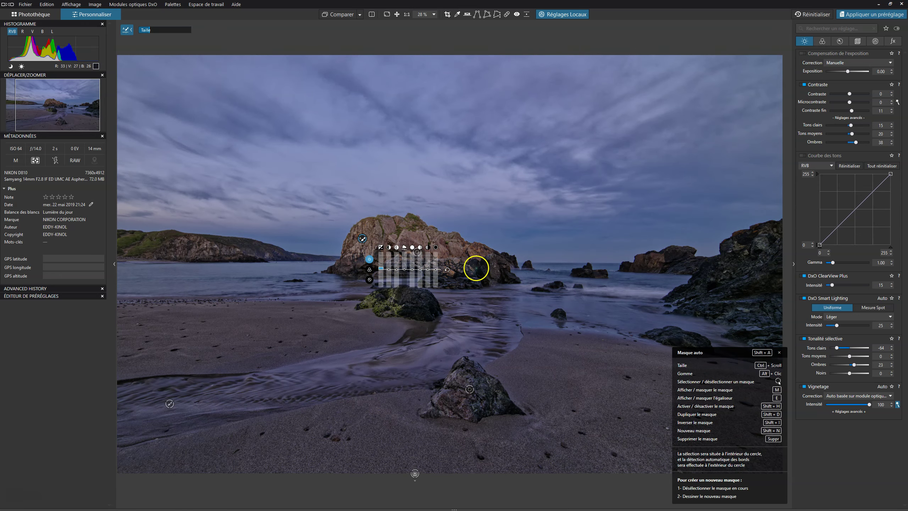
- Toggle the rock's Masque auto visibility, raise its ClearView Plus to 10, then view Détail settings
{"action": "left_click", "coordinate": [874, 41]}
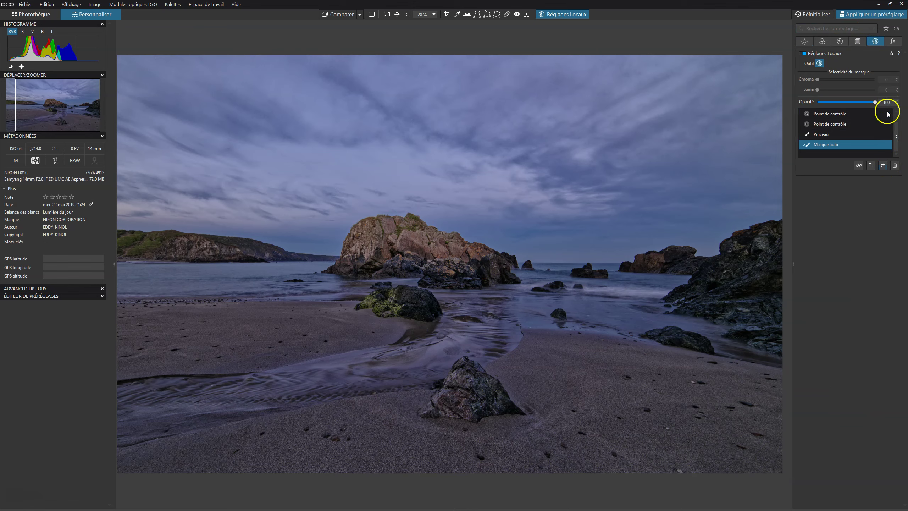
{"action": "left_click", "coordinate": [886, 145]}
{"action": "left_click", "coordinate": [886, 145]}
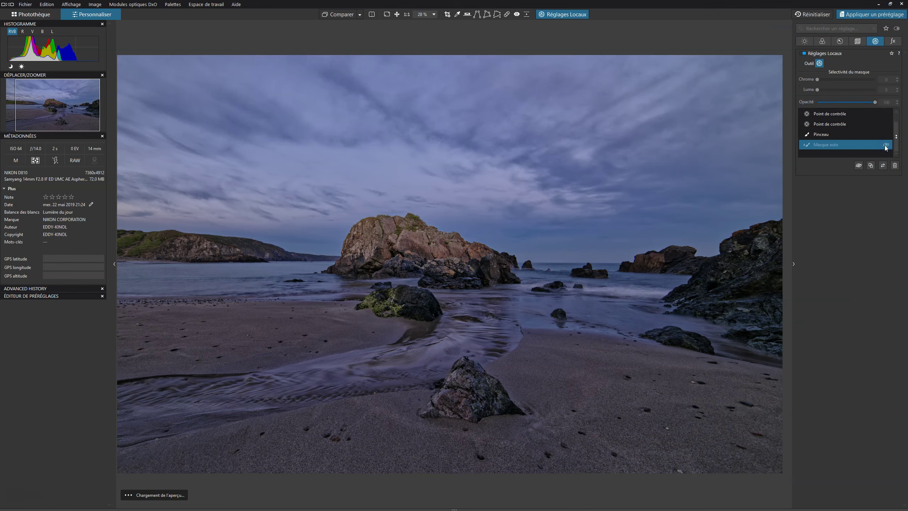
{"action": "left_click", "coordinate": [886, 144]}
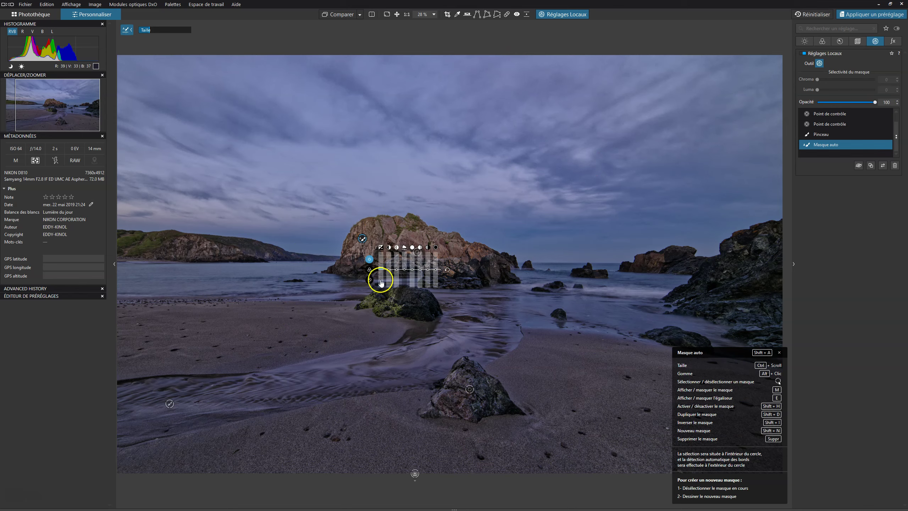
{"action": "left_click_drag", "start_coordinate": [406, 269], "coordinate": [404, 268]}
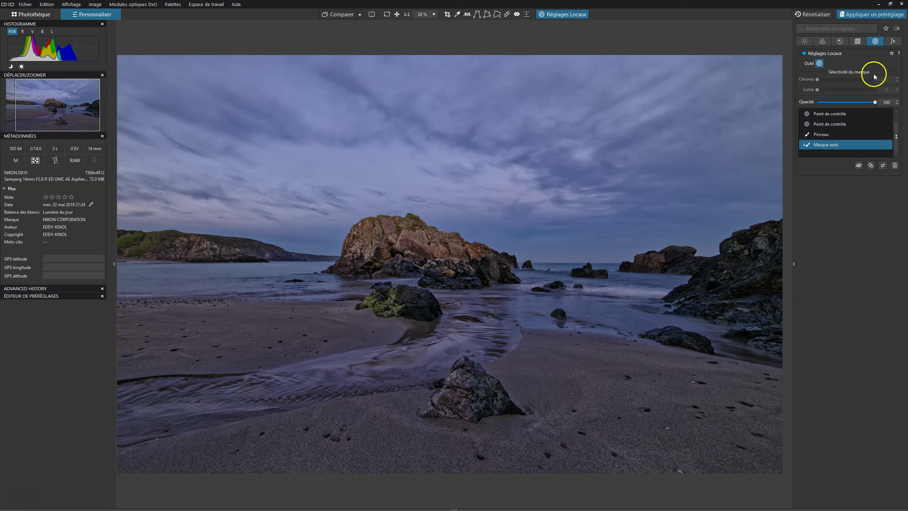
{"action": "left_click", "coordinate": [839, 41]}
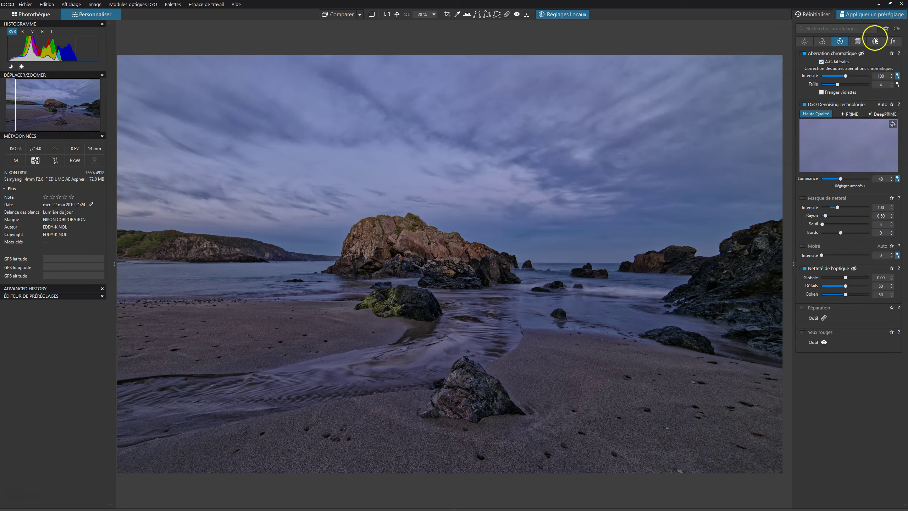
- Enable the FX Filtre, set density to 11, and choose Vert - DxO FilmPack
{"action": "left_click", "coordinate": [898, 42]}
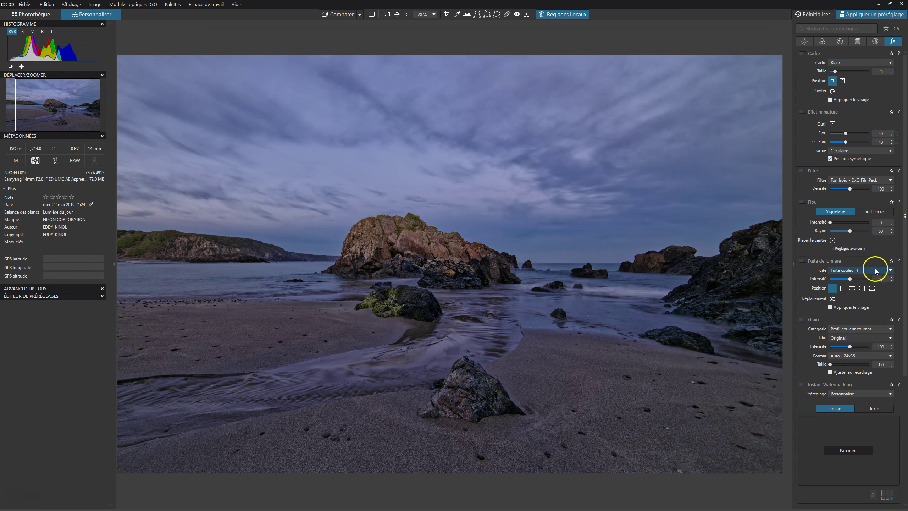
{"action": "left_click", "coordinate": [803, 172]}
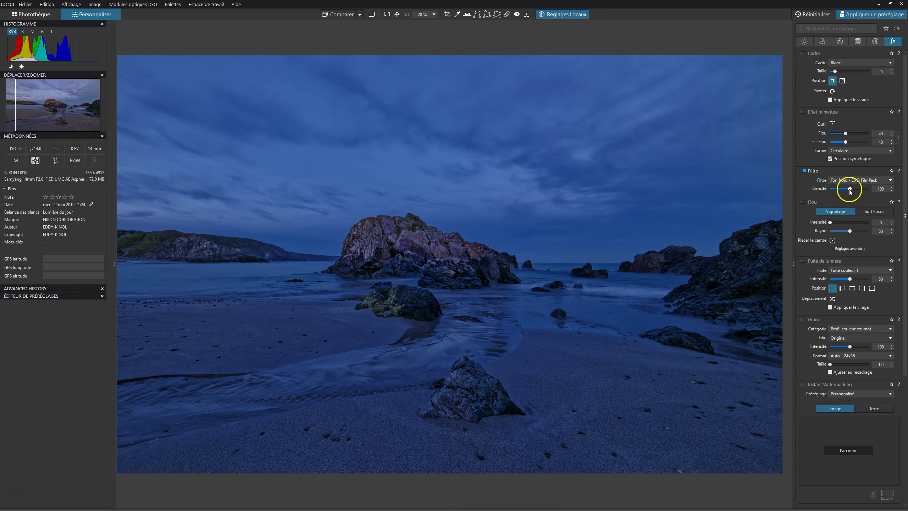
{"action": "left_click_drag", "start_coordinate": [829, 189], "coordinate": [832, 188]}
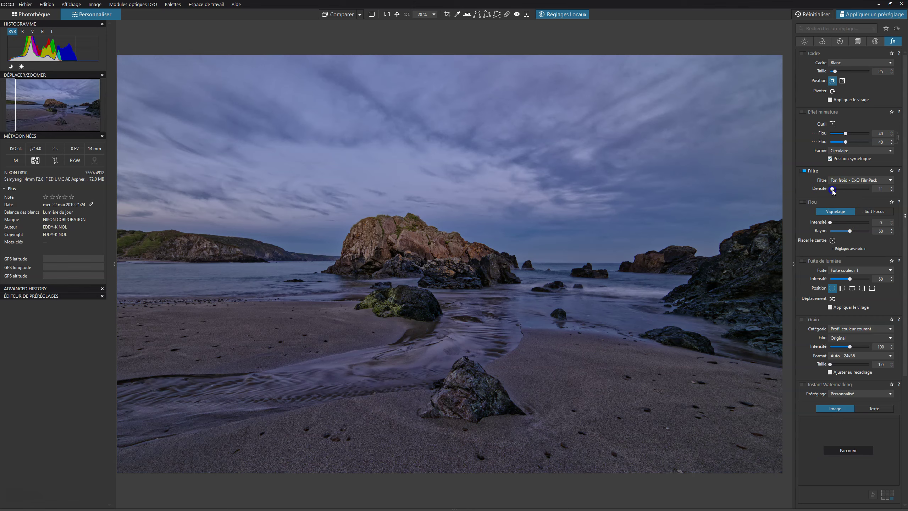
{"action": "left_click_drag", "start_coordinate": [832, 189], "coordinate": [832, 189]}
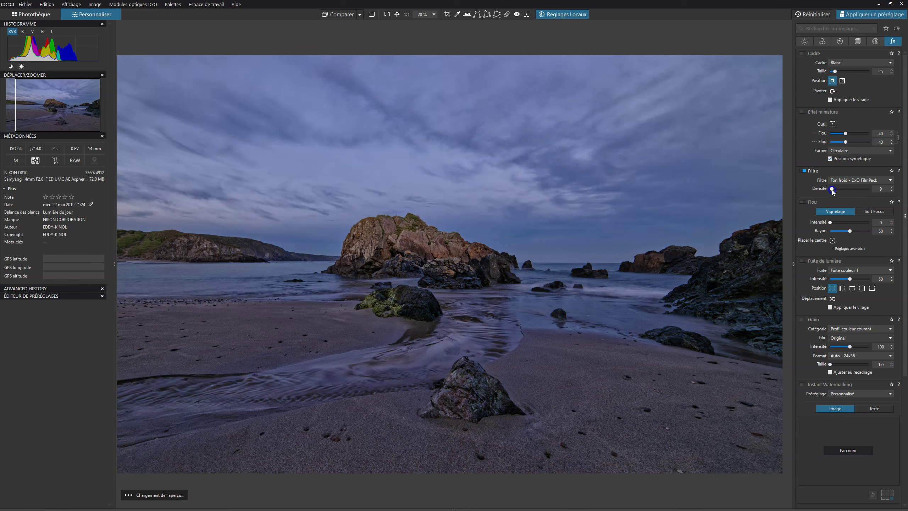
{"action": "left_click", "coordinate": [853, 179]}
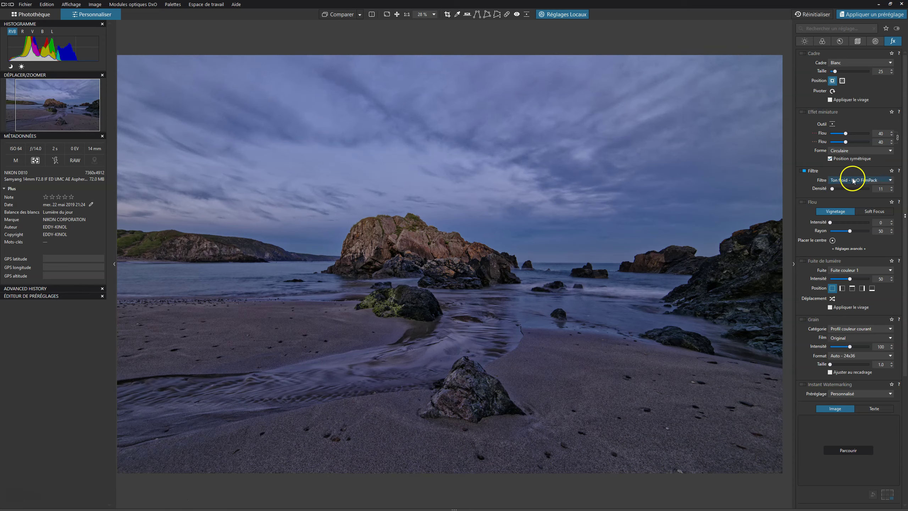
{"action": "left_click_drag", "start_coordinate": [851, 180], "coordinate": [845, 307]}
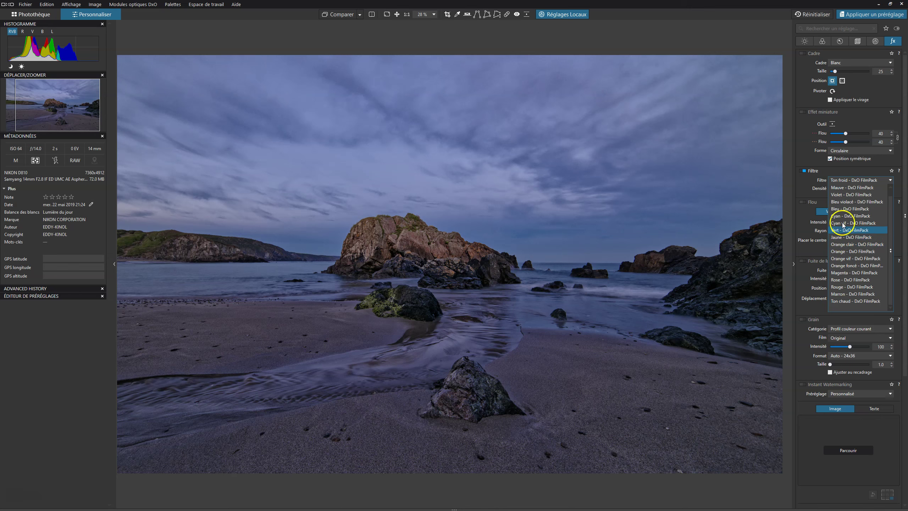
{"action": "left_click_drag", "start_coordinate": [845, 306], "coordinate": [852, 233]}
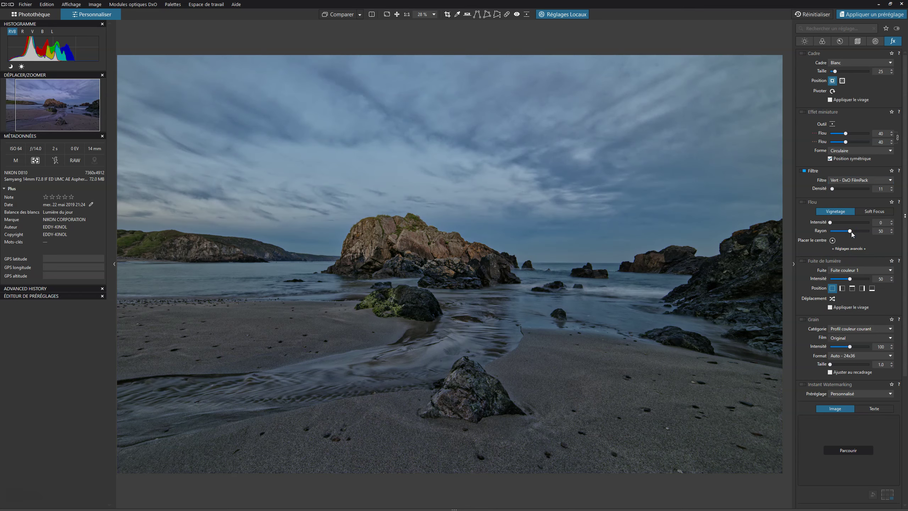
- Toggle the green colour filter off and back on to compare its effect
{"action": "left_click", "coordinate": [803, 171]}
{"action": "key", "text": "shift+a"}
{"action": "type", "text": "5"}
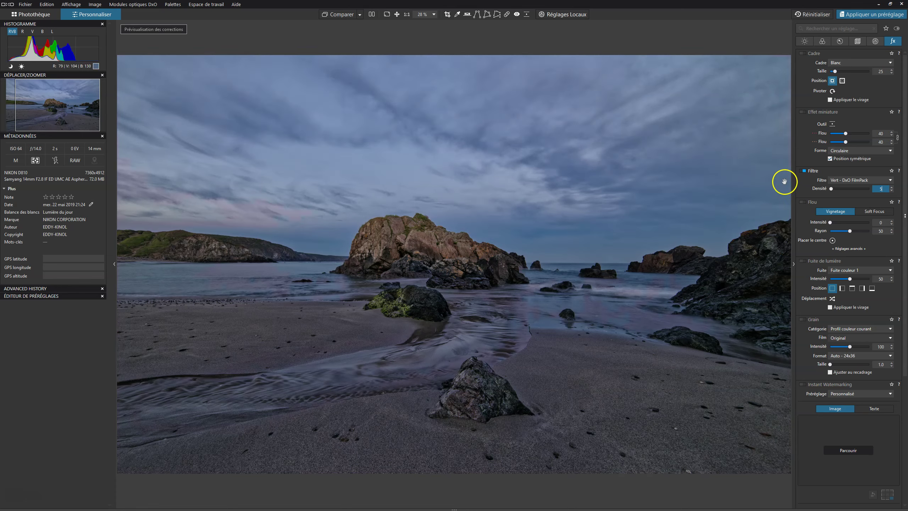
{"action": "left_click", "coordinate": [804, 170]}
- Lower the green filter's density to a faint value of 4
{"action": "left_click", "coordinate": [831, 189]}
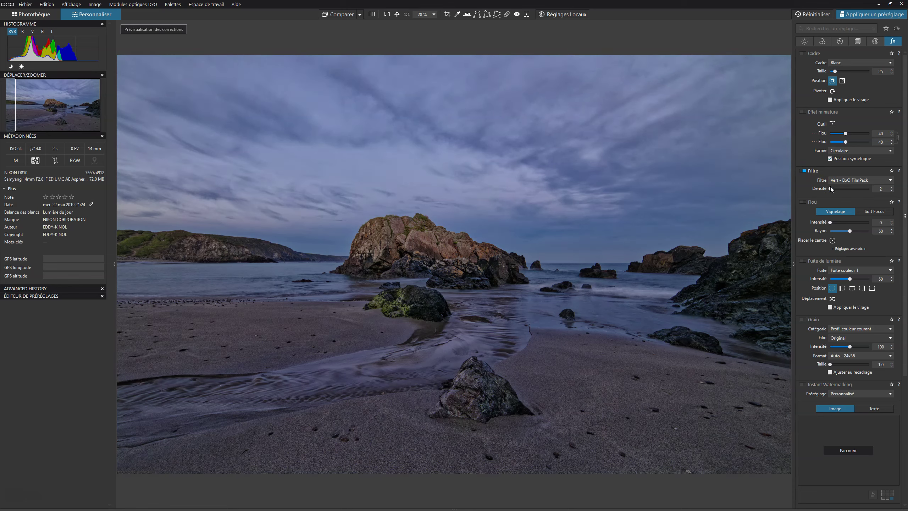
{"action": "left_click", "coordinate": [882, 189]}
{"action": "left_click", "coordinate": [889, 188]}
{"action": "left_click", "coordinate": [892, 188]}
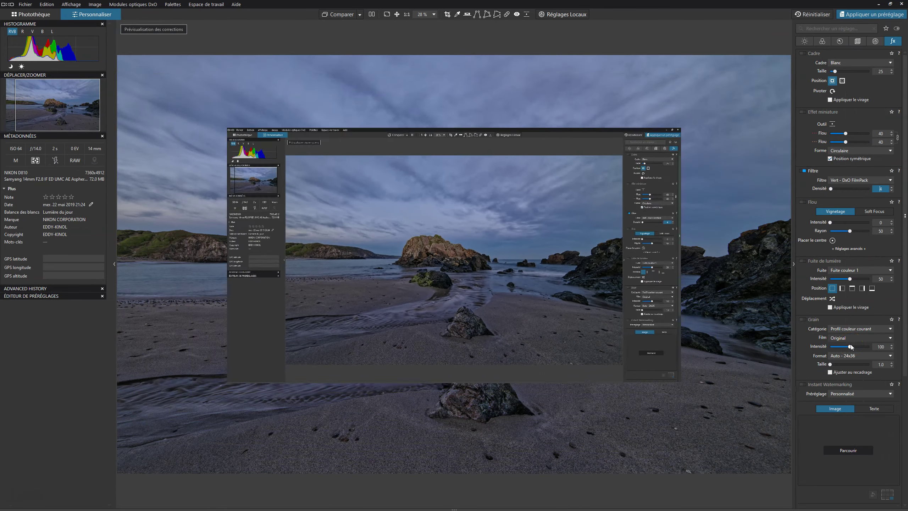
- Enable Vignetage créatif and drag its centre onto the mossy foreground rock
{"action": "scroll", "coordinate": [851, 344], "scroll_direction": "down", "scroll_amount": 3}
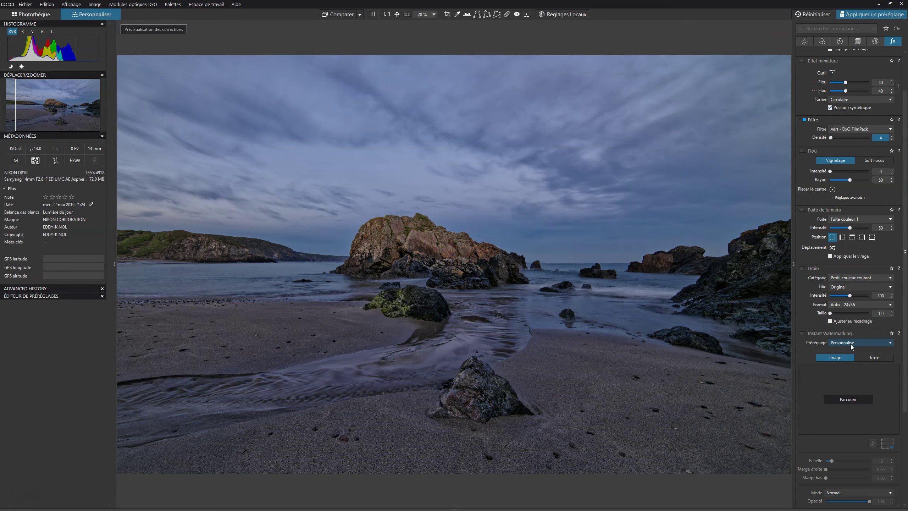
{"action": "scroll", "coordinate": [851, 343], "scroll_direction": "down", "scroll_amount": 2}
{"action": "left_click", "coordinate": [804, 449]}
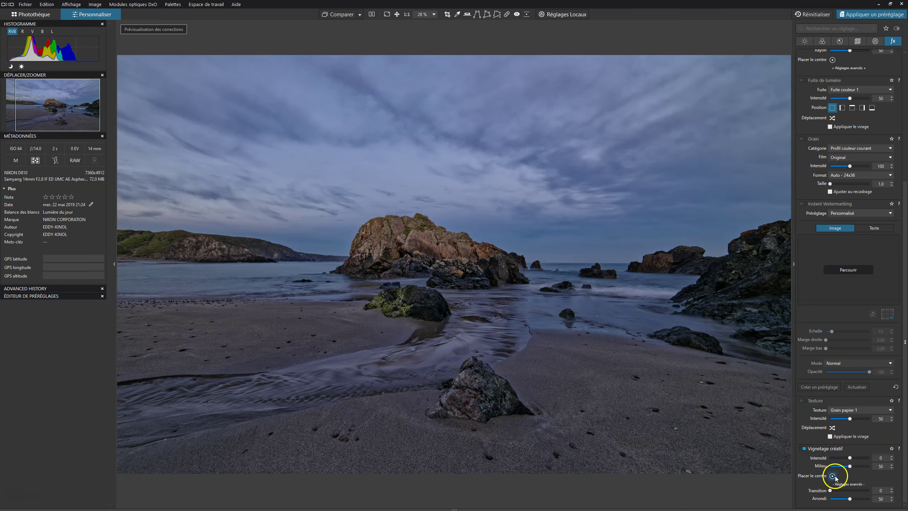
{"action": "left_click", "coordinate": [832, 475]}
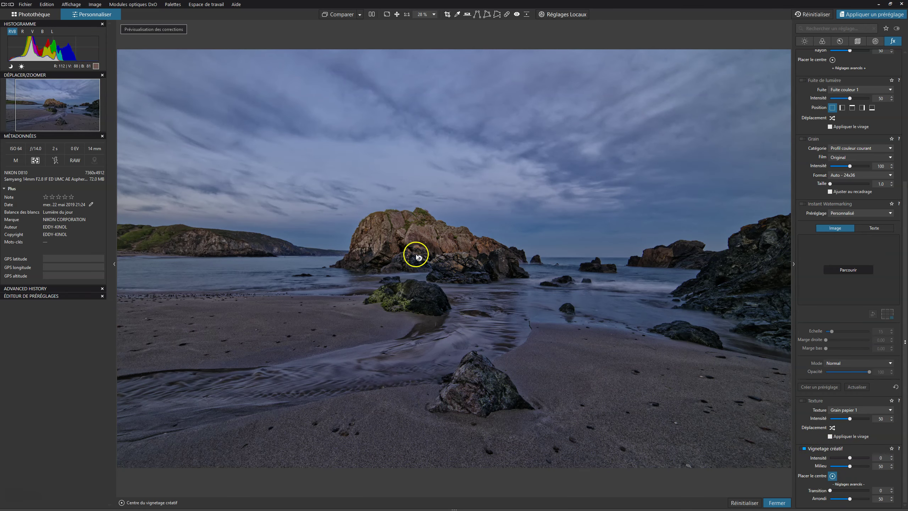
{"action": "left_click_drag", "start_coordinate": [419, 259], "coordinate": [420, 295]}
{"action": "right_click", "coordinate": [422, 295]}
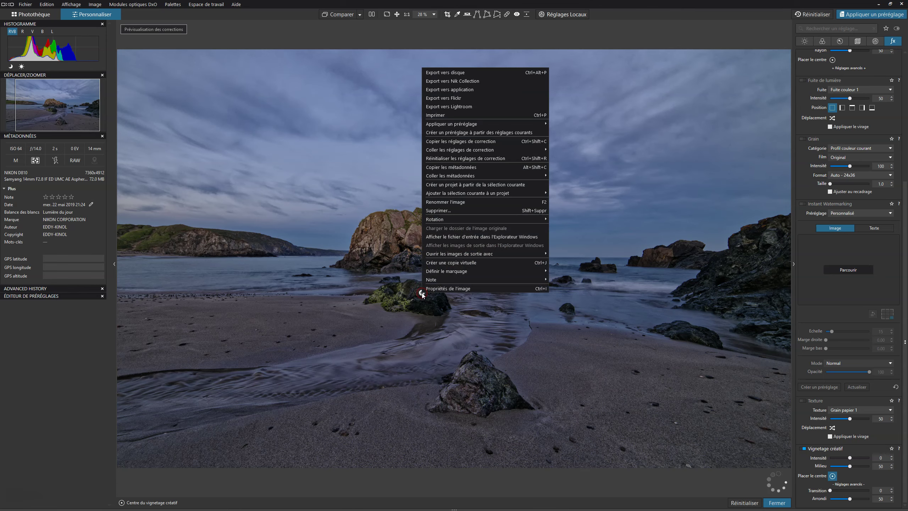
{"action": "left_click", "coordinate": [422, 294]}
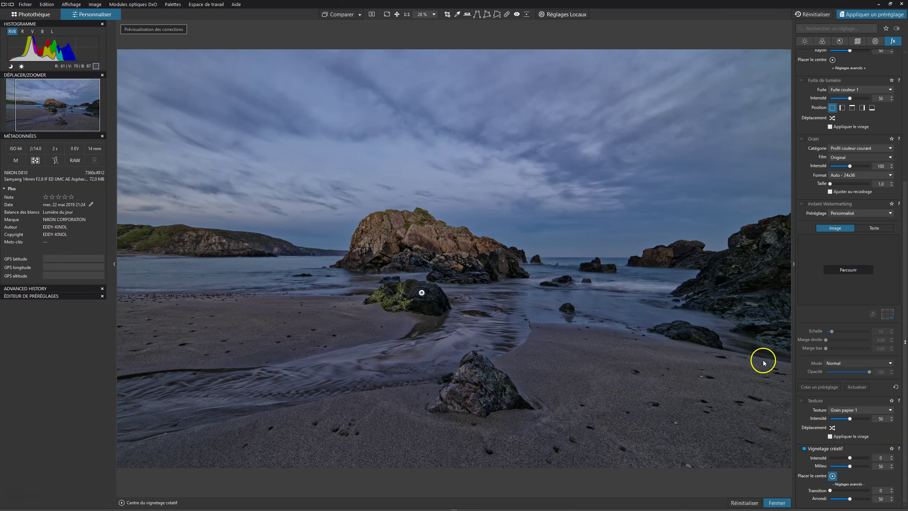
- Darken the vignette intensity and set its transition to 0
{"action": "mouse_move", "coordinate": [850, 458]}
{"action": "left_mouse_down"}
{"action": "mouse_move", "coordinate": [835, 458]}
{"action": "mouse_move", "coordinate": [838, 468]}
{"action": "mouse_move", "coordinate": [868, 467]}
{"action": "left_mouse_up"}
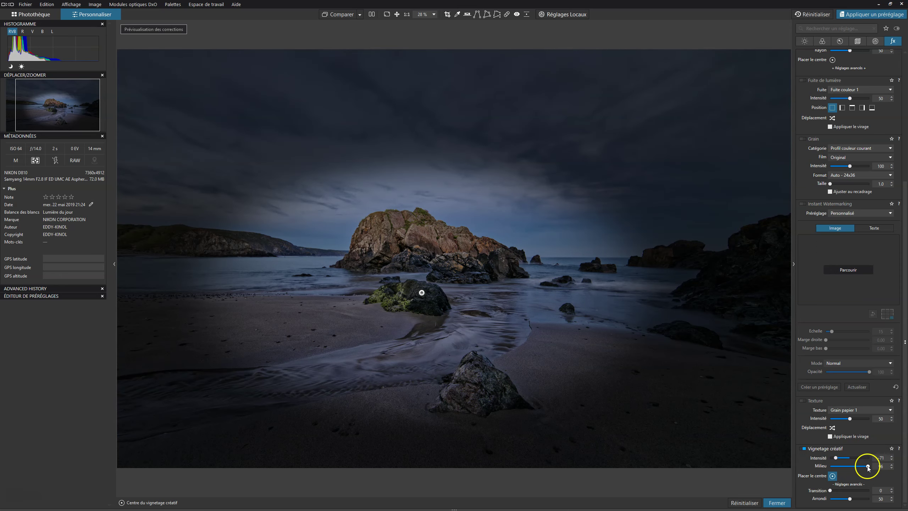
{"action": "left_click", "coordinate": [849, 495]}
{"action": "left_click", "coordinate": [892, 490]}
{"action": "left_click_drag", "start_coordinate": [868, 491], "coordinate": [839, 490]}
{"action": "left_click", "coordinate": [824, 490]}
- Round the vignette into an oval, lower midpoint to 79 and intensity to -41
{"action": "left_click", "coordinate": [852, 498]}
{"action": "mouse_move", "coordinate": [852, 500]}
{"action": "left_mouse_down"}
{"action": "mouse_move", "coordinate": [861, 500]}
{"action": "mouse_move", "coordinate": [851, 500]}
{"action": "left_mouse_up"}
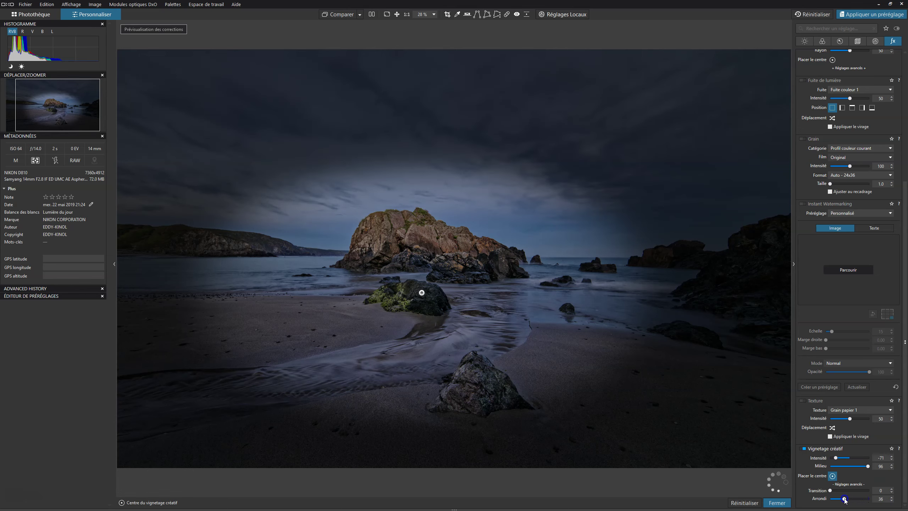
{"action": "left_click_drag", "start_coordinate": [845, 500], "coordinate": [852, 499]}
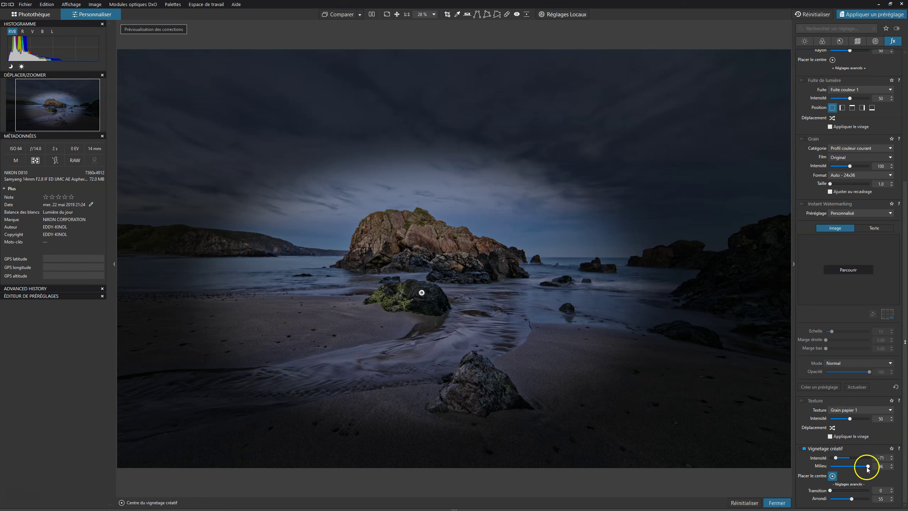
{"action": "left_click_drag", "start_coordinate": [859, 468], "coordinate": [861, 467]}
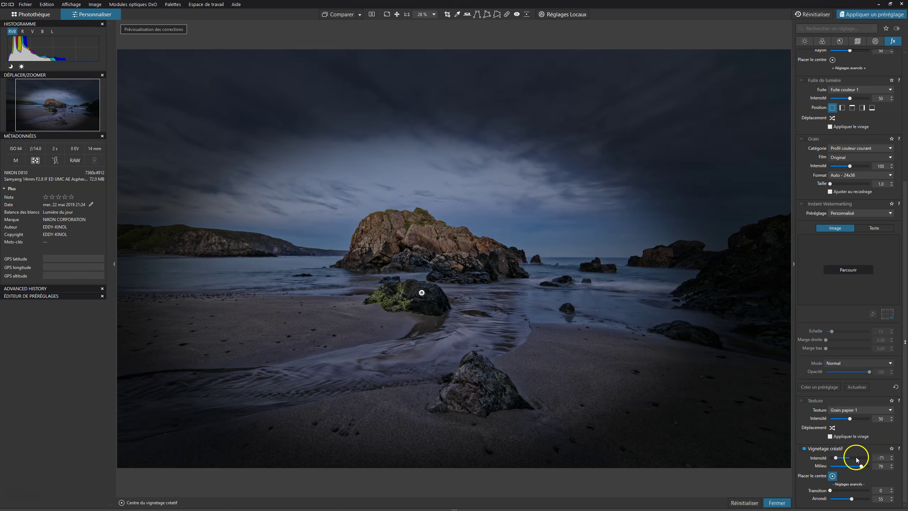
{"action": "left_click_drag", "start_coordinate": [835, 457], "coordinate": [841, 459]}
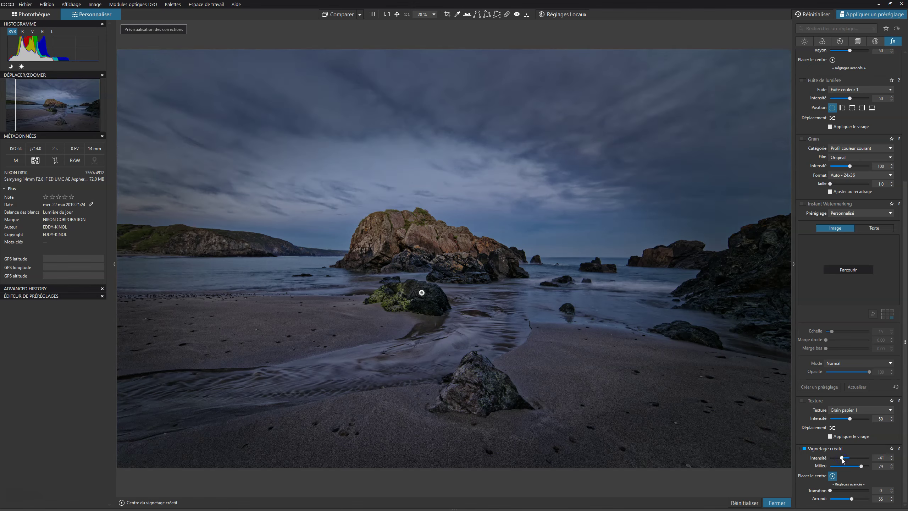
- Toggle the creative vignette off and on, then lighten its intensity slightly
{"action": "left_click", "coordinate": [804, 448]}
{"action": "right_click", "coordinate": [806, 449]}
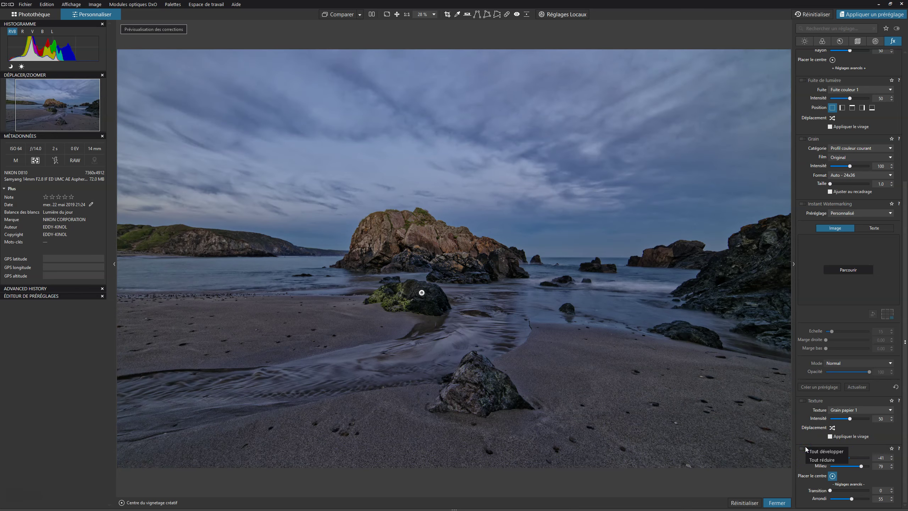
{"action": "left_click", "coordinate": [800, 447]}
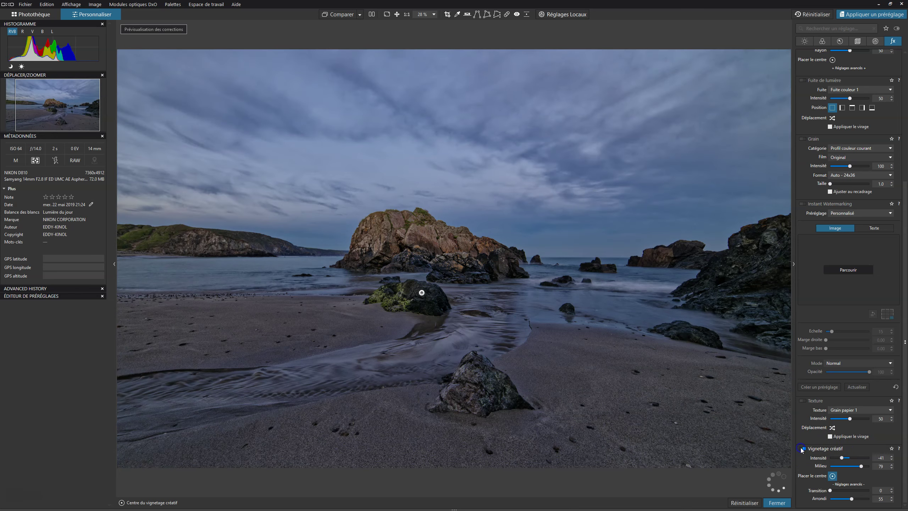
{"action": "left_click", "coordinate": [840, 458]}
{"action": "left_click_drag", "start_coordinate": [841, 458], "coordinate": [844, 458]}
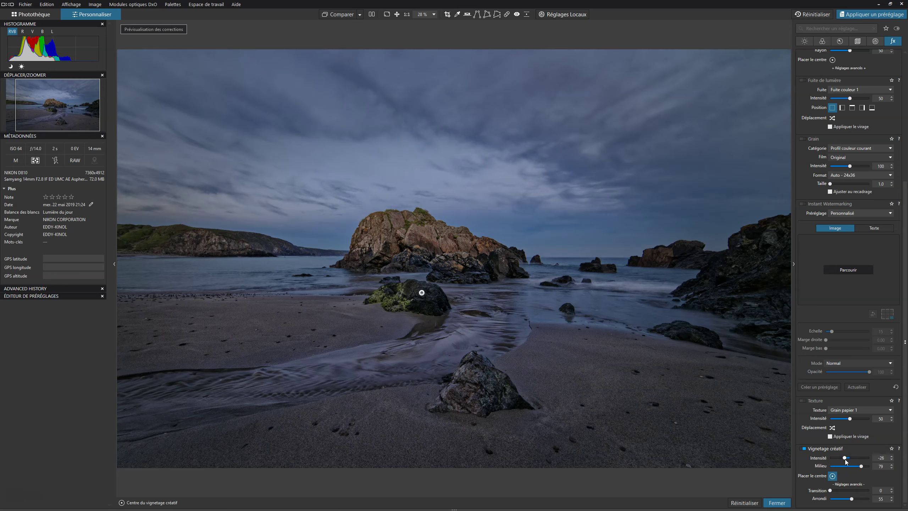
- Compare the vignette on and off and settle its intensity at about -20
{"action": "left_click", "coordinate": [803, 449]}
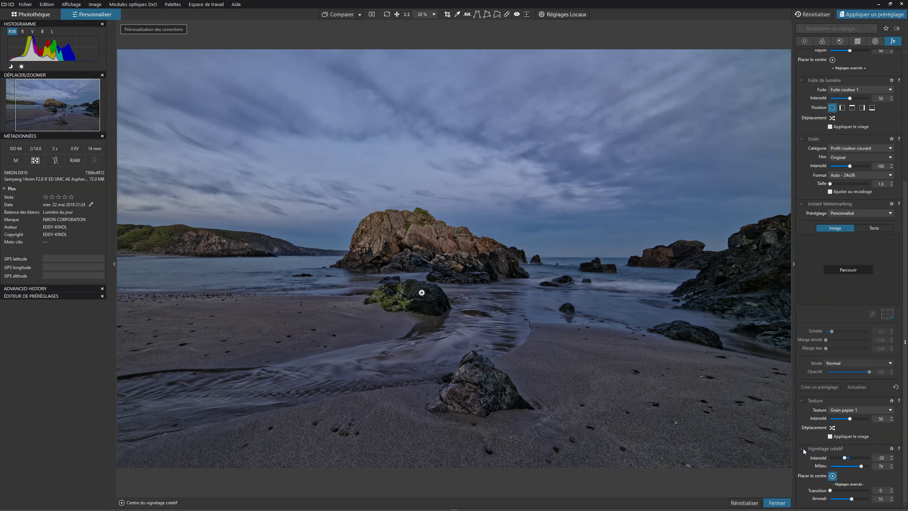
{"action": "left_click", "coordinate": [803, 449]}
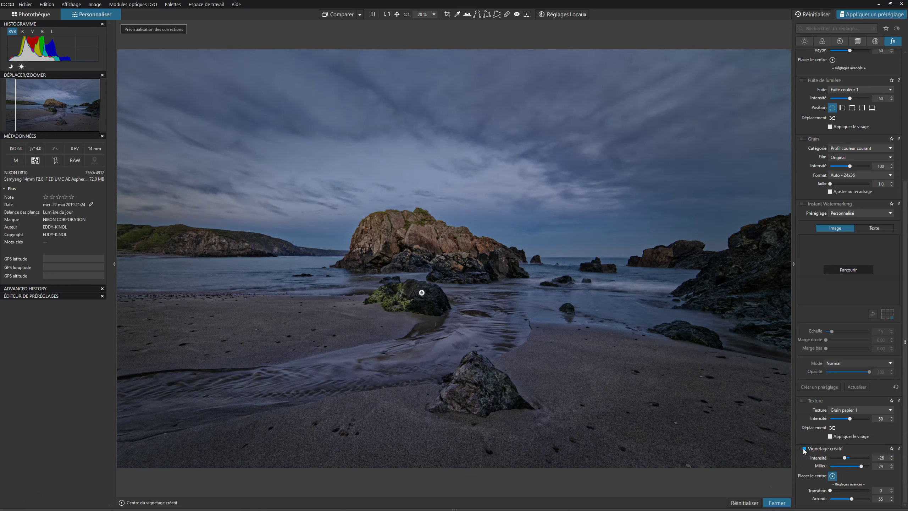
{"action": "left_click", "coordinate": [892, 460]}
{"action": "left_click", "coordinate": [892, 457]}
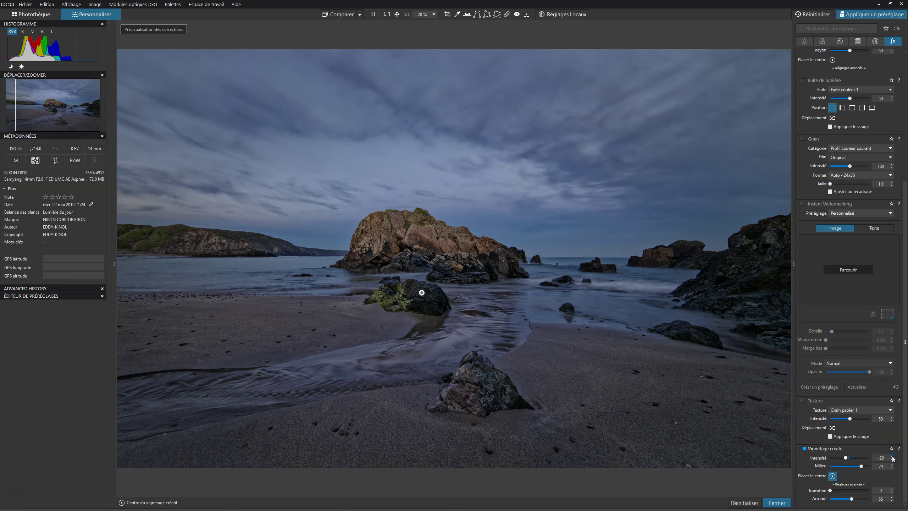
- Lower the vignette midpoint to 58 and move its centre just right of the rock
{"action": "left_click", "coordinate": [803, 448]}
{"action": "left_click", "coordinate": [804, 448]}
{"action": "left_click_drag", "start_coordinate": [861, 465], "coordinate": [853, 465]}
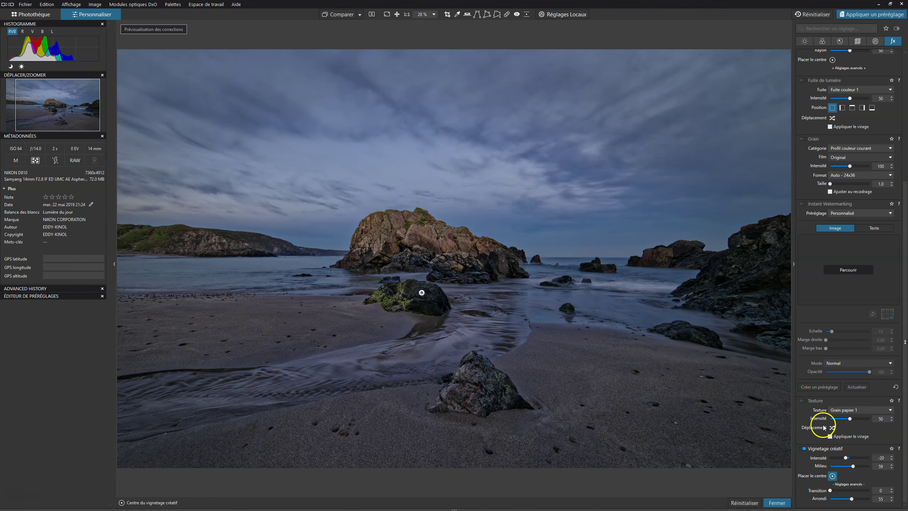
{"action": "left_click", "coordinate": [805, 447]}
{"action": "left_click", "coordinate": [461, 298]}
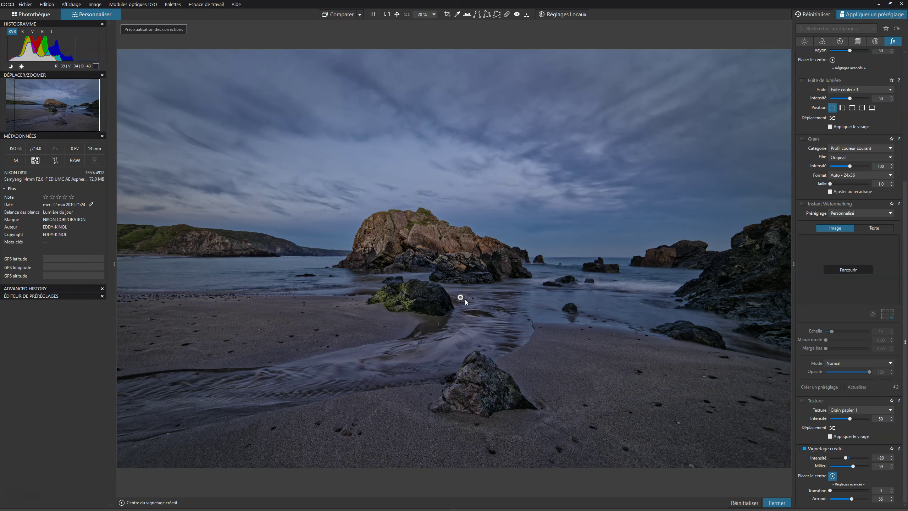
- Show the edited beach photo in full-screen view without side panels
{"action": "scroll", "coordinate": [508, 301], "scroll_direction": "up", "scroll_amount": 1}
{"action": "scroll", "coordinate": [508, 301], "scroll_direction": "down", "scroll_amount": 1}
{"action": "scroll", "coordinate": [507, 301], "scroll_direction": "down", "scroll_amount": 1}
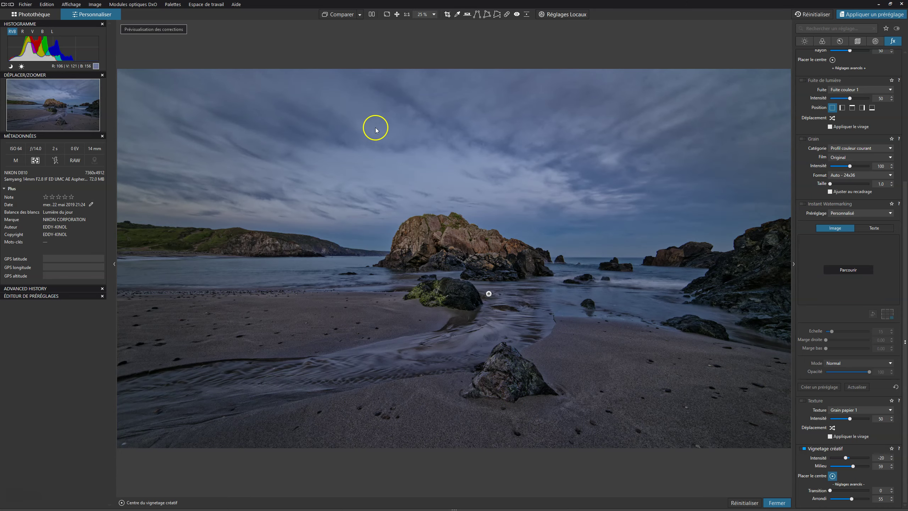
{"action": "left_click", "coordinate": [386, 14]}
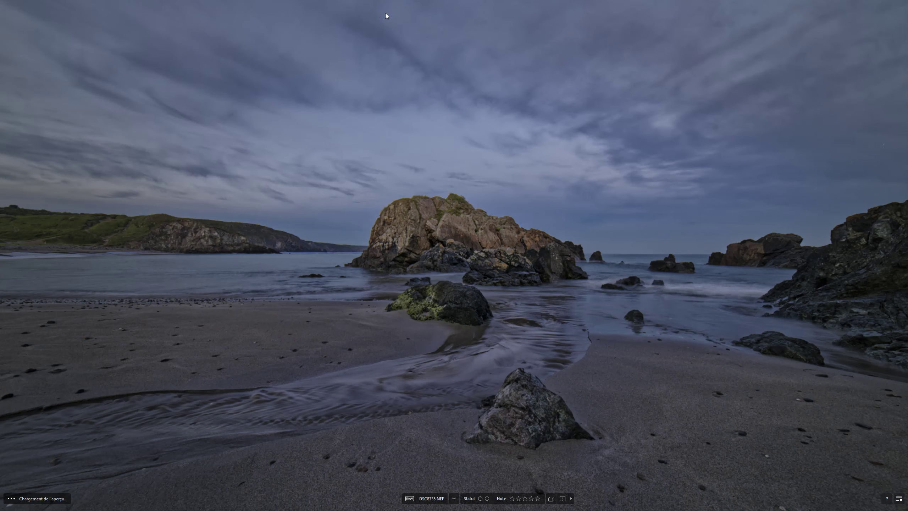
- Turn on the full-screen split before/after view and sweep the divider across the photo
{"action": "left_click", "coordinate": [562, 498]}
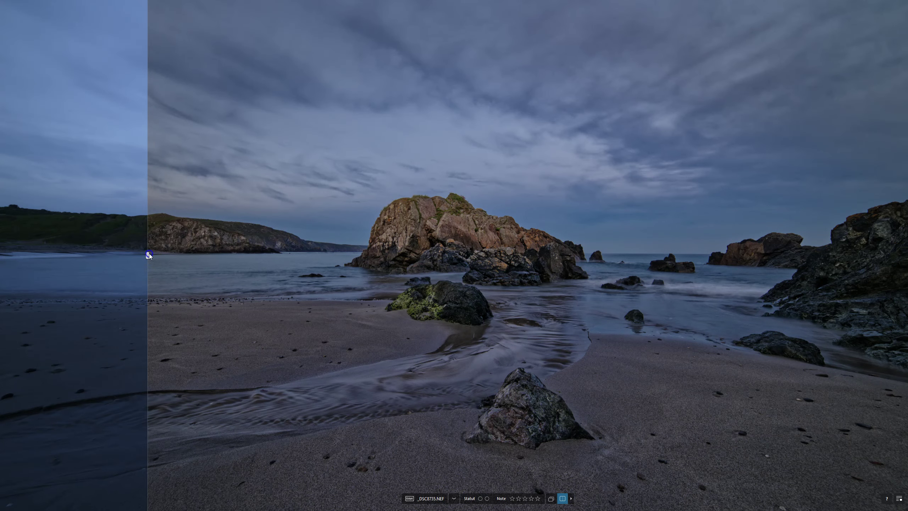
{"action": "left_click_drag", "start_coordinate": [145, 255], "coordinate": [905, 255]}
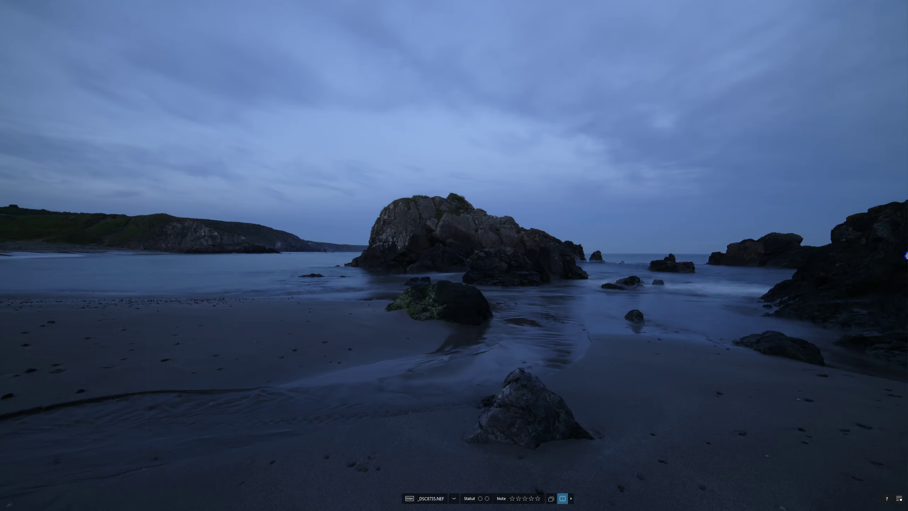
{"action": "mouse_move", "coordinate": [906, 256]}
{"action": "left_mouse_down"}
{"action": "mouse_move", "coordinate": [9, 247]}
{"action": "mouse_move", "coordinate": [839, 245]}
{"action": "mouse_move", "coordinate": [373, 246]}
{"action": "mouse_move", "coordinate": [12, 228]}
{"action": "mouse_move", "coordinate": [859, 216]}
{"action": "mouse_move", "coordinate": [2, 247]}
{"action": "left_mouse_up"}
{"action": "mouse_move", "coordinate": [7, 201]}
{"action": "left_mouse_down"}
{"action": "mouse_move", "coordinate": [837, 202]}
{"action": "mouse_move", "coordinate": [57, 200]}
{"action": "mouse_move", "coordinate": [810, 193]}
{"action": "mouse_move", "coordinate": [7, 190]}
{"action": "mouse_move", "coordinate": [829, 190]}
{"action": "mouse_move", "coordinate": [232, 194]}
{"action": "left_mouse_up"}
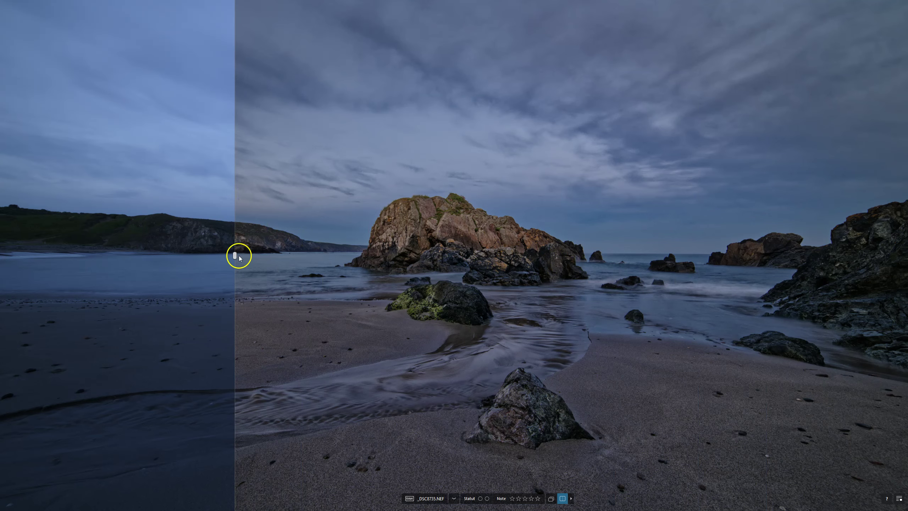
{"action": "mouse_move", "coordinate": [234, 256]}
{"action": "left_mouse_down"}
{"action": "mouse_move", "coordinate": [42, 247]}
{"action": "mouse_move", "coordinate": [853, 246]}
{"action": "mouse_move", "coordinate": [38, 224]}
{"action": "mouse_move", "coordinate": [881, 225]}
{"action": "mouse_move", "coordinate": [254, 225]}
{"action": "mouse_move", "coordinate": [63, 210]}
{"action": "mouse_move", "coordinate": [804, 209]}
{"action": "mouse_move", "coordinate": [112, 208]}
{"action": "left_mouse_up"}
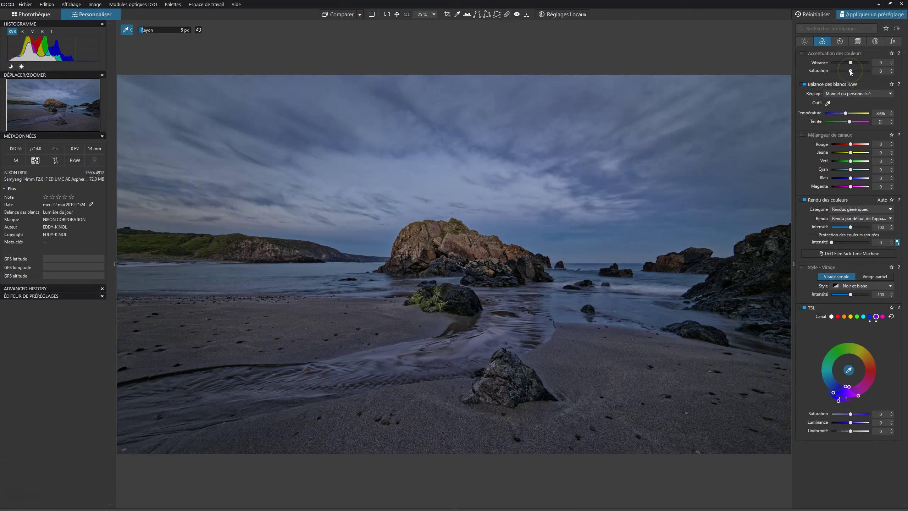
- Lower saturation to about -40 and raise vibrance to 42
{"action": "left_click_drag", "start_coordinate": [850, 71], "coordinate": [848, 72]}
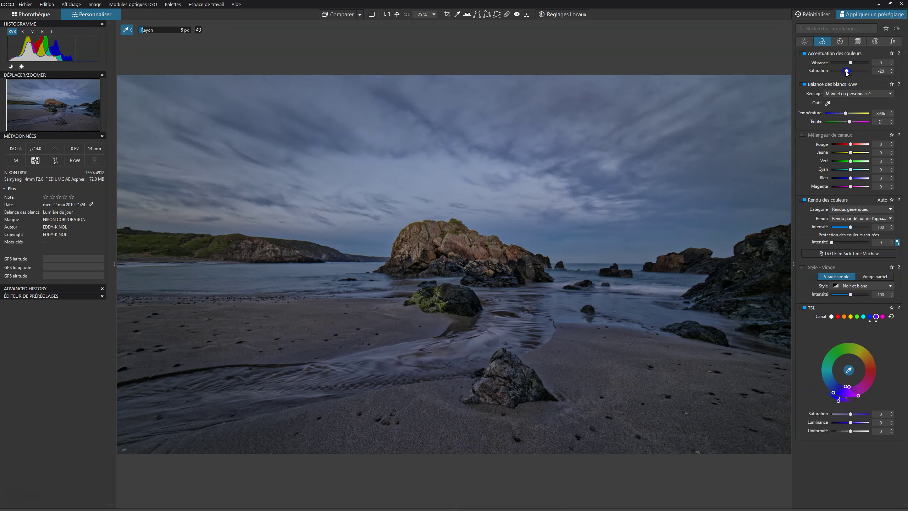
{"action": "left_click_drag", "start_coordinate": [845, 73], "coordinate": [843, 72]}
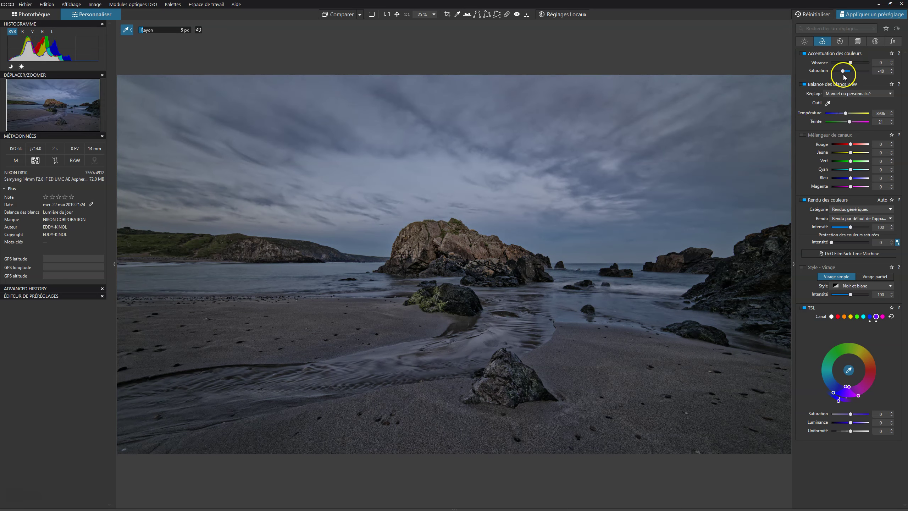
{"action": "left_click", "coordinate": [844, 71]}
{"action": "left_click_drag", "start_coordinate": [853, 63], "coordinate": [859, 63]}
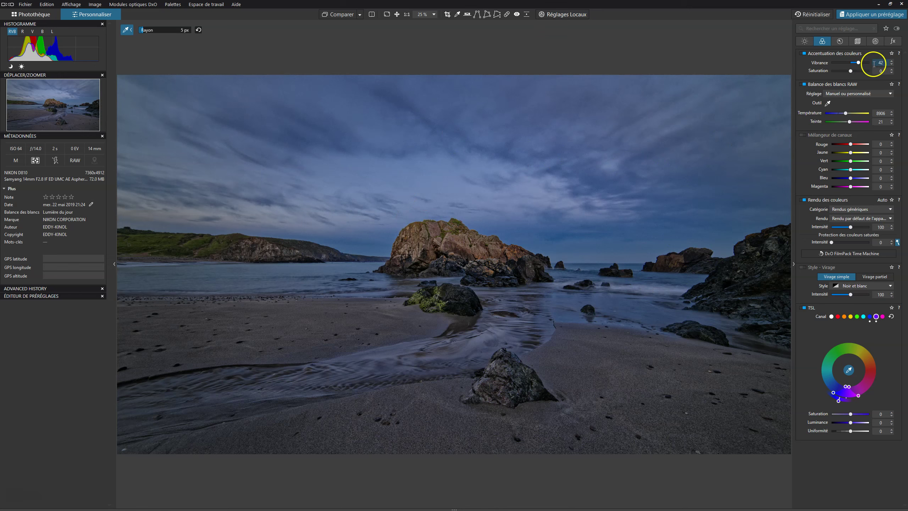
- Compare colour accentuation on and off and drop saturation to -48
{"action": "left_click", "coordinate": [804, 53]}
{"action": "left_click", "coordinate": [804, 54]}
{"action": "left_click", "coordinate": [804, 53]}
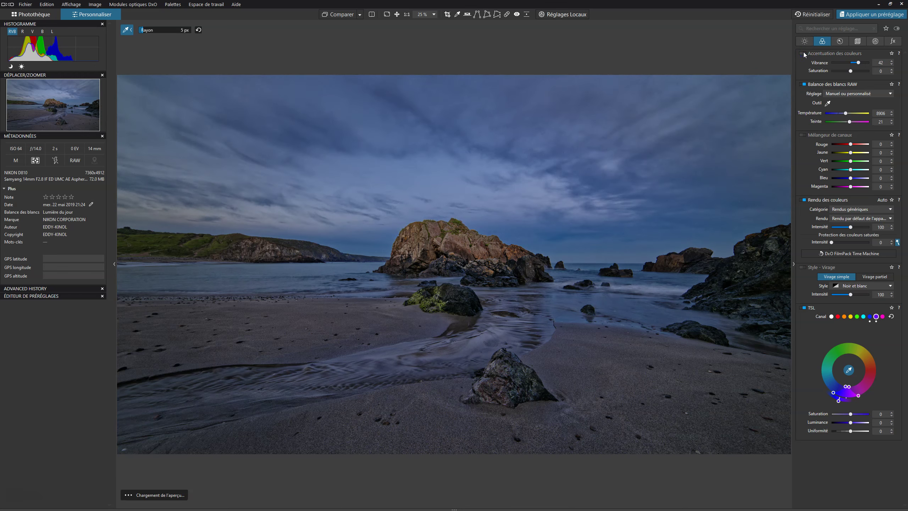
{"action": "left_click", "coordinate": [804, 53]}
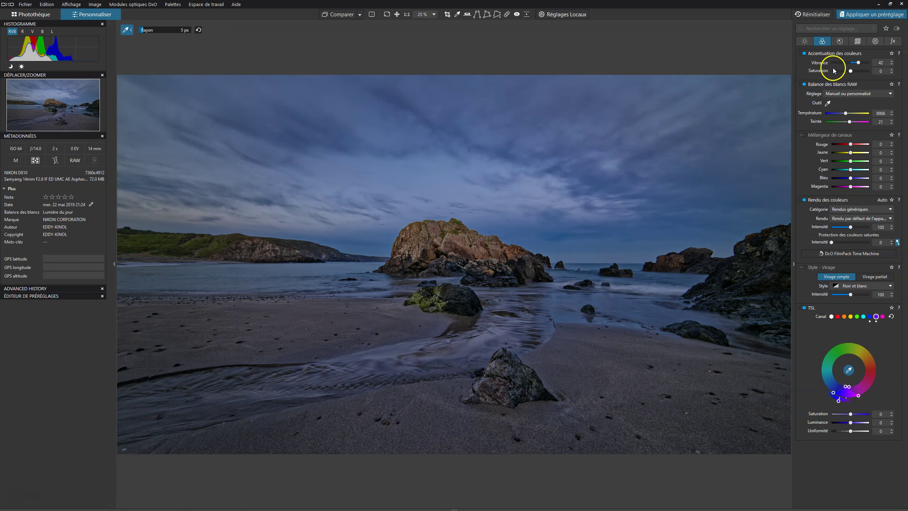
{"action": "left_click_drag", "start_coordinate": [850, 72], "coordinate": [841, 72]}
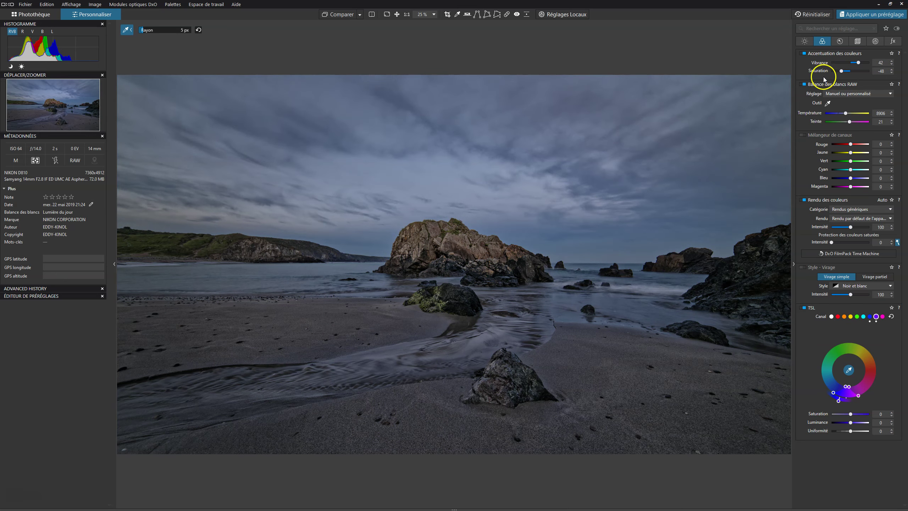
{"action": "left_click", "coordinate": [803, 54]}
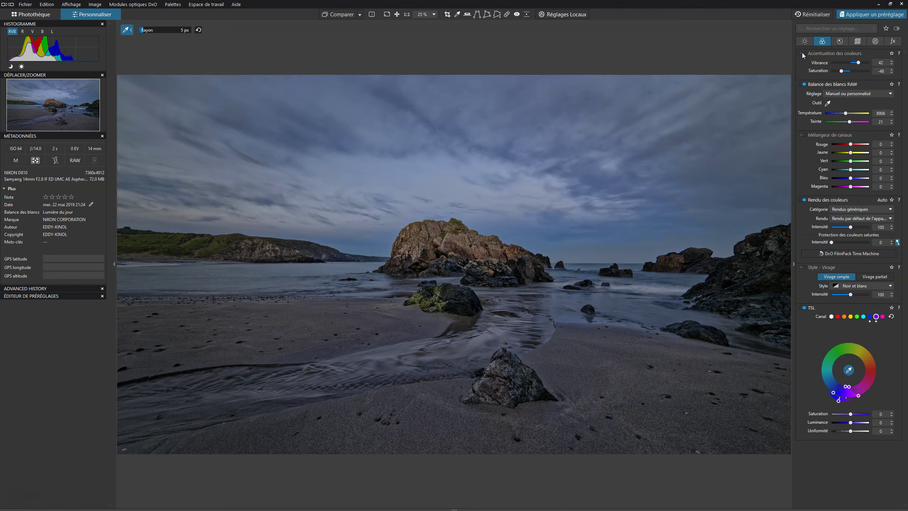
{"action": "left_click", "coordinate": [802, 54]}
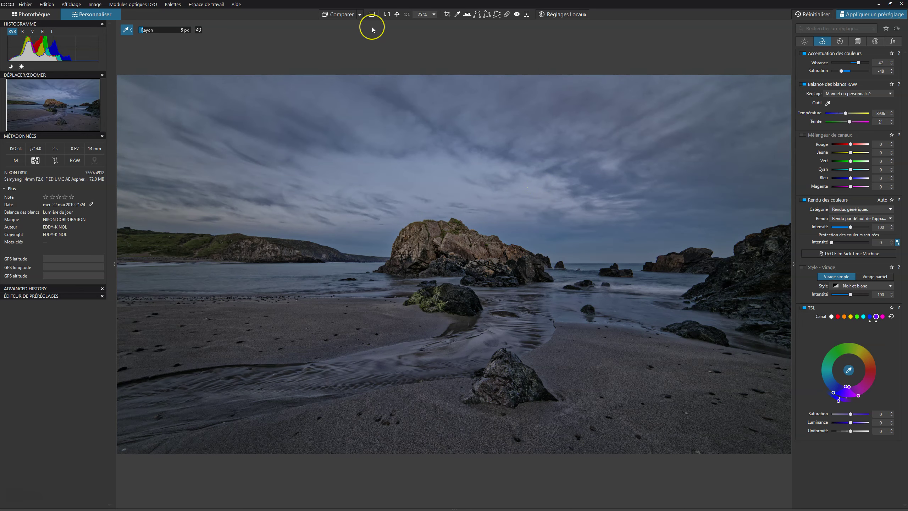
{"action": "left_click", "coordinate": [372, 14]}
{"action": "left_click", "coordinate": [388, 15]}
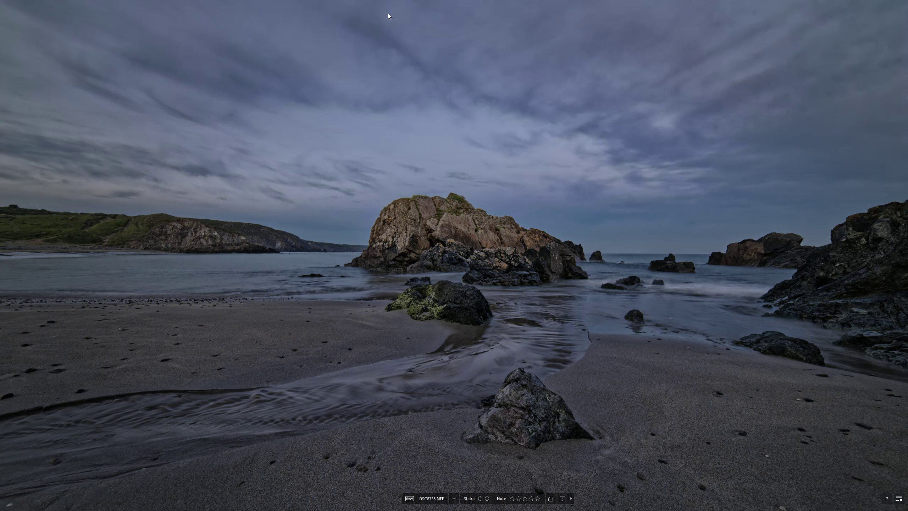
{"action": "left_click", "coordinate": [525, 499]}
{"action": "left_click", "coordinate": [551, 499]}
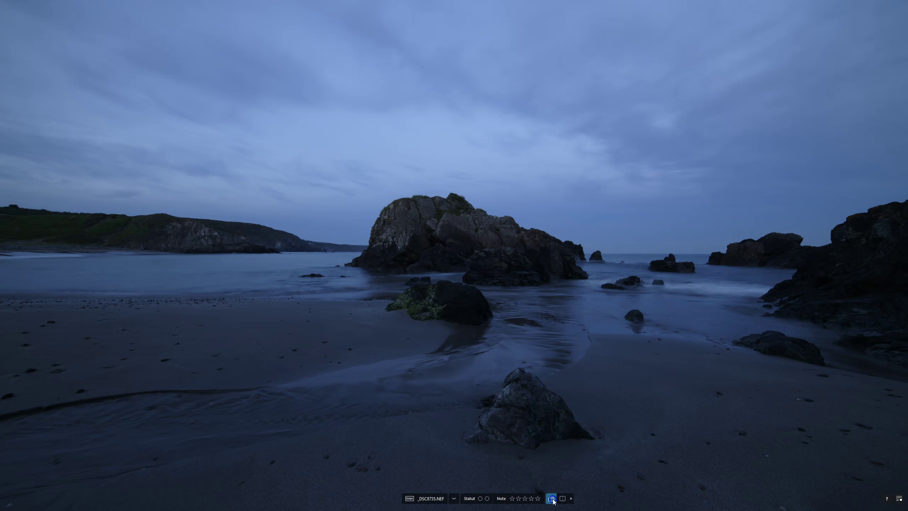
{"action": "left_click", "coordinate": [552, 499]}
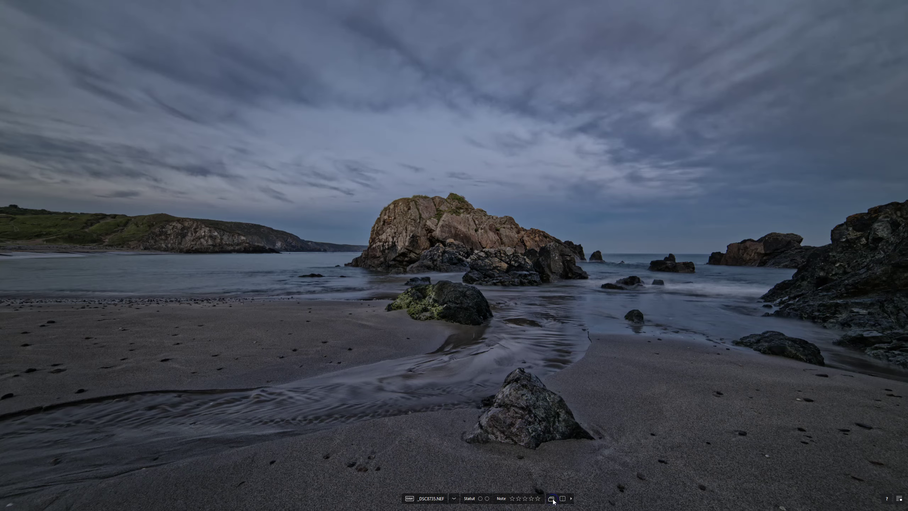
{"action": "left_click", "coordinate": [552, 498]}
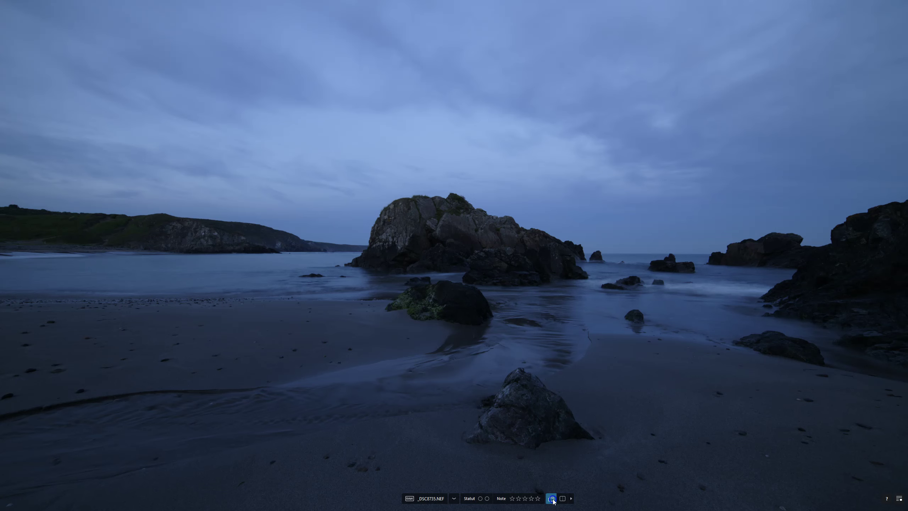
{"action": "left_click", "coordinate": [552, 499]}
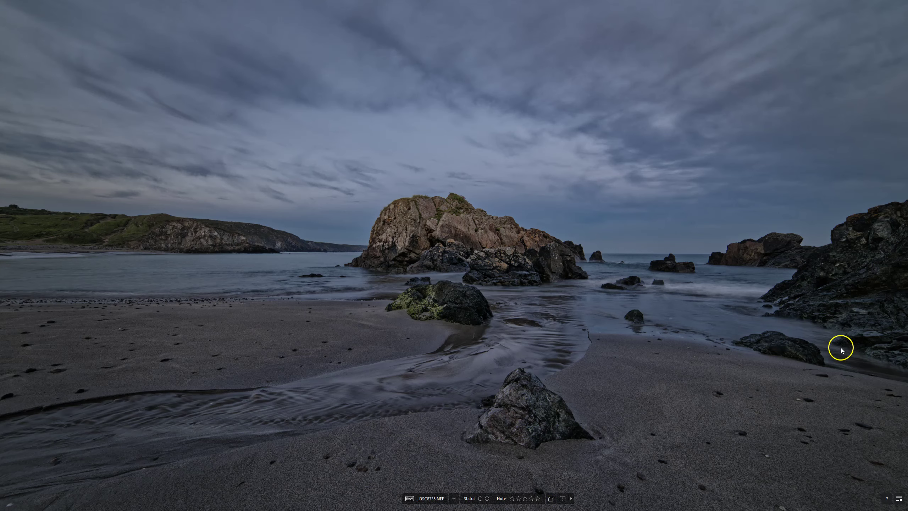
{"action": "key", "text": "Escape"}
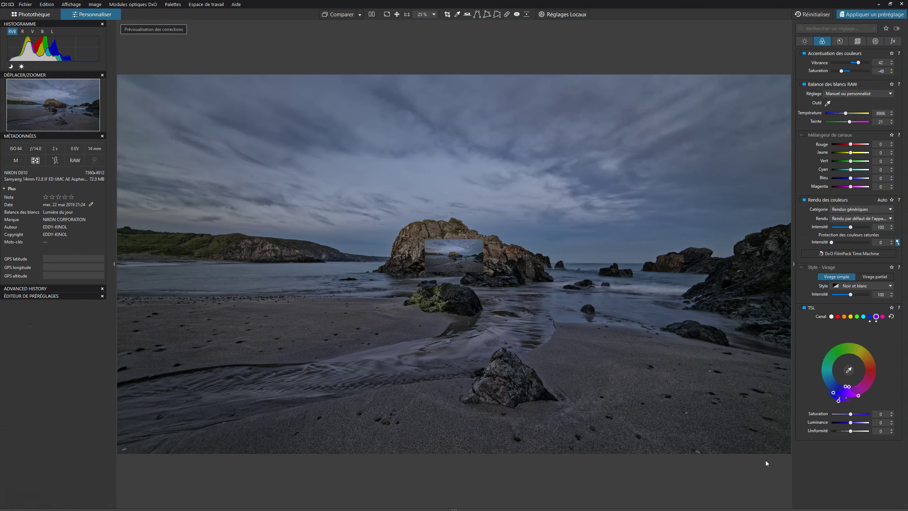